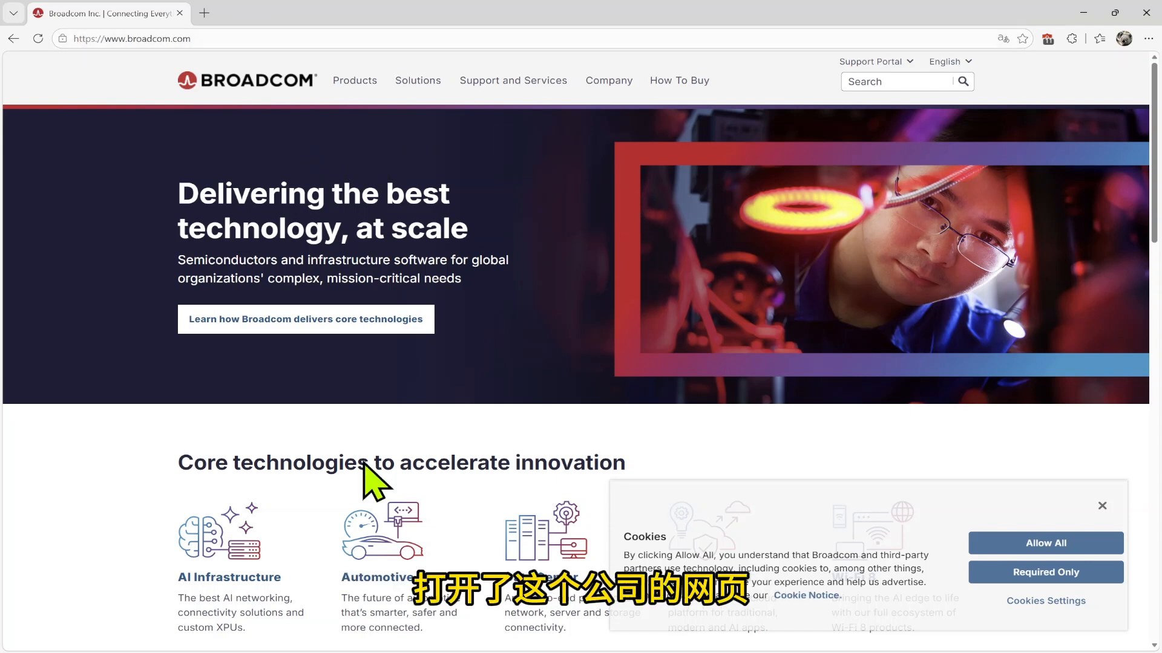
# Go from Broadcom's Products > VMware Products list to the Fusion and Workstation page
pyautogui.click(343, 80)
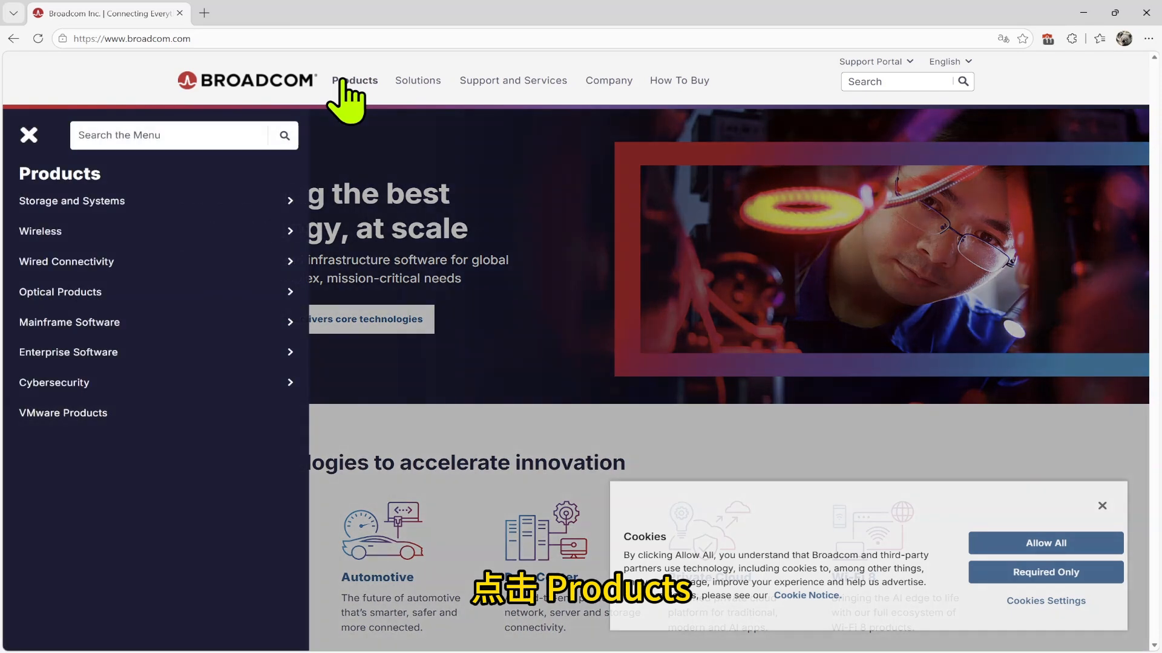
pyautogui.click(106, 415)
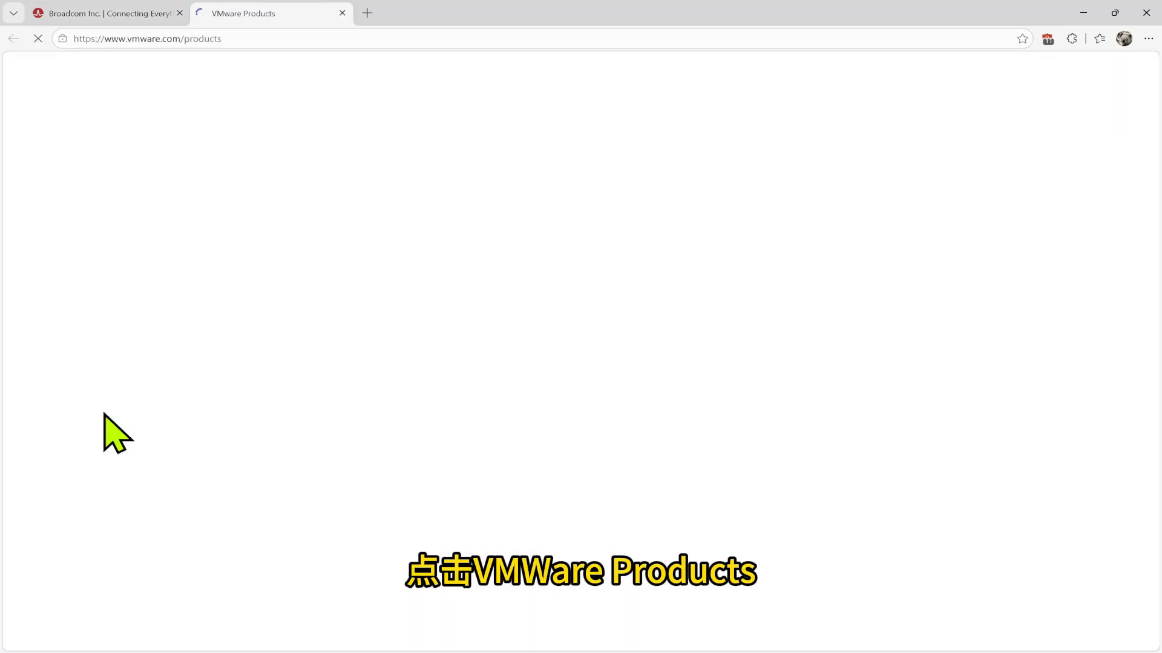
pyautogui.scroll(-5, 514, 387)
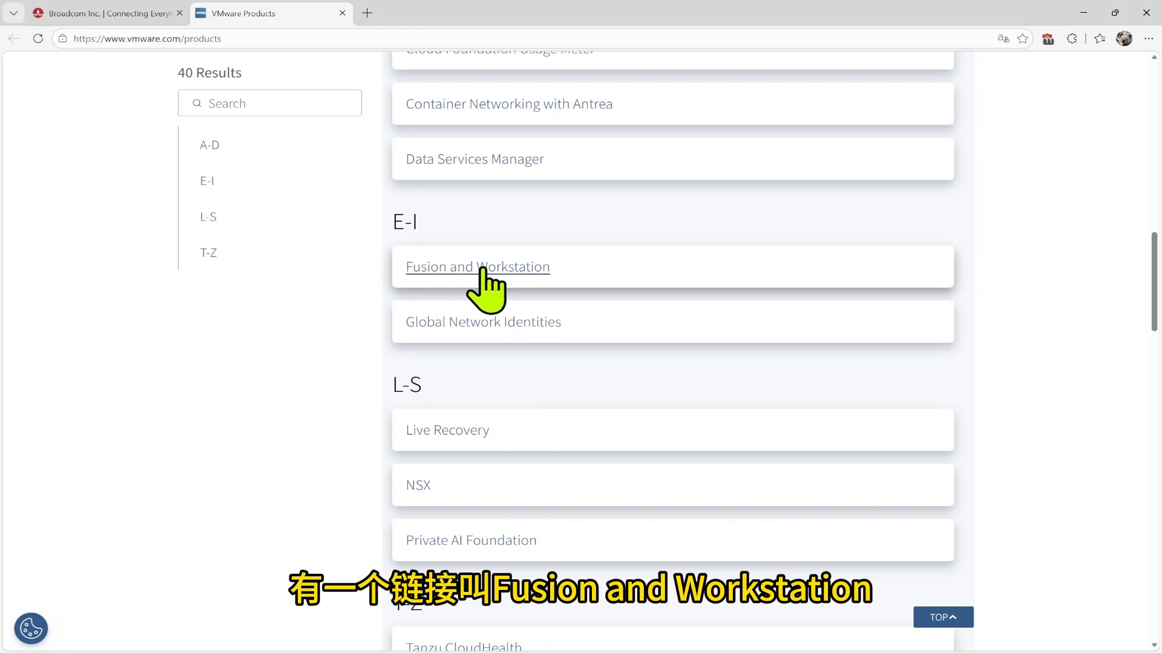
pyautogui.click(482, 269)
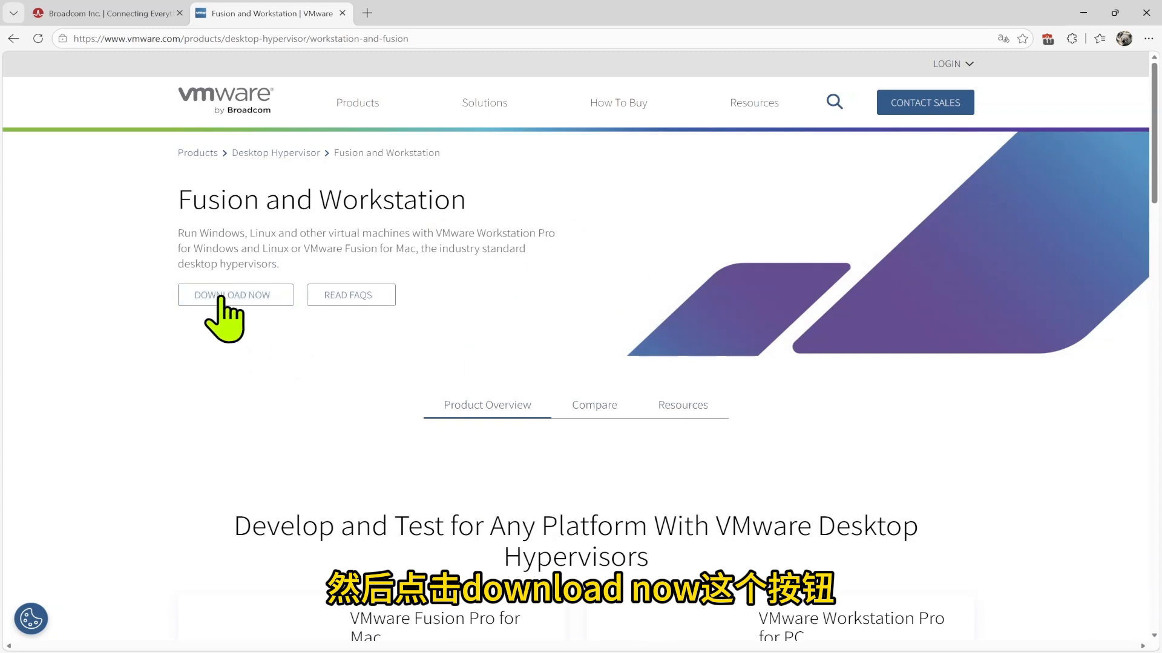
# Start the Fusion and Workstation download and choose to register a new Broadcom account
pyautogui.click(225, 300)
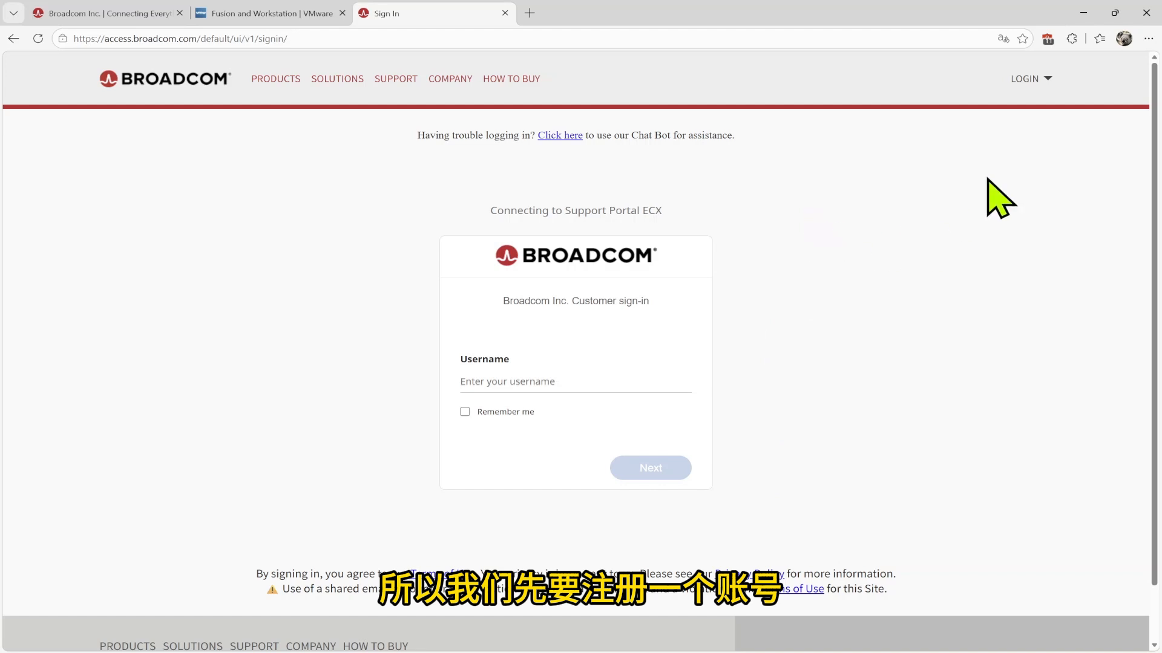
pyautogui.click(1048, 81)
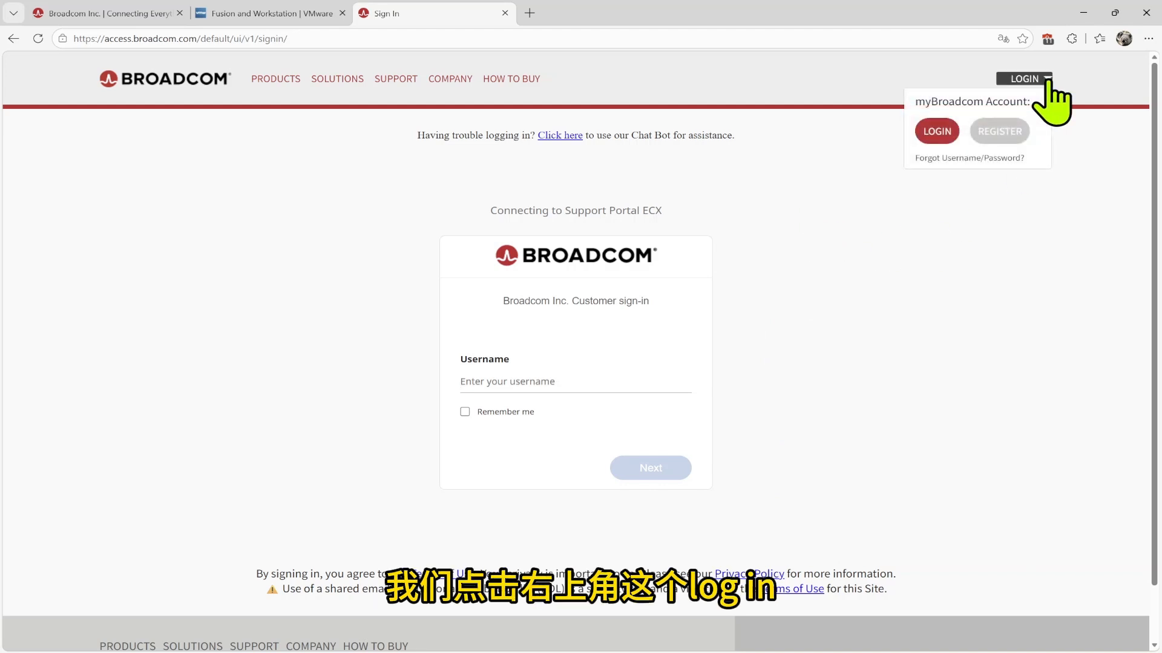
pyautogui.click(998, 135)
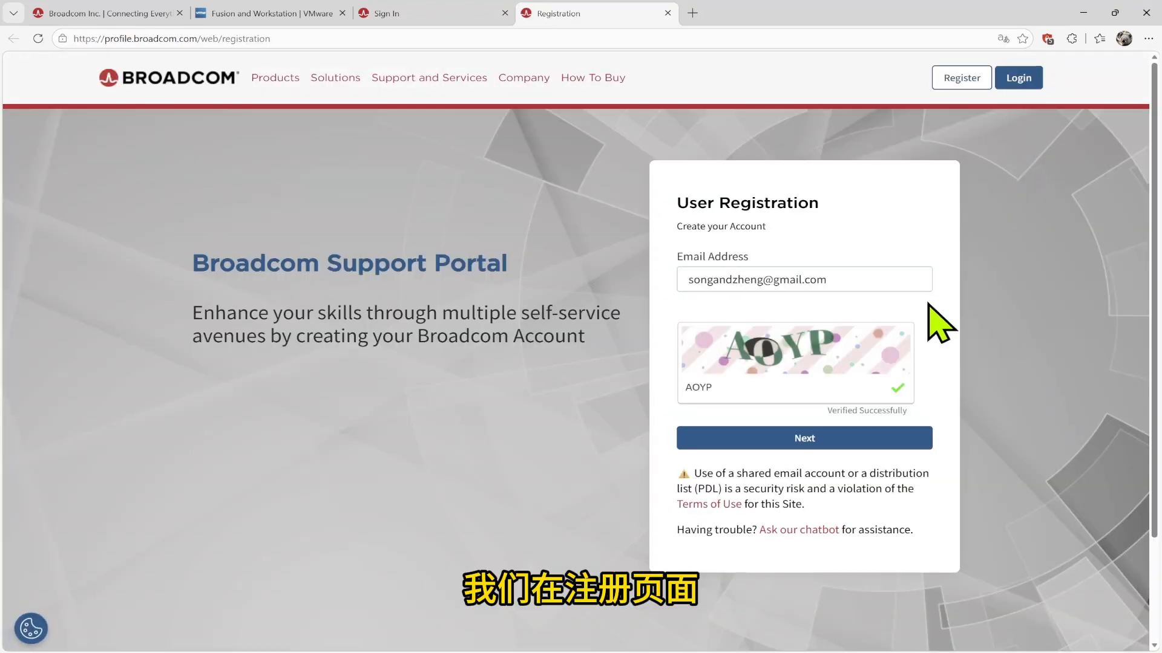
# Submit the e-mail address, verify the code, and create the Broadcom account
pyautogui.click(794, 432)
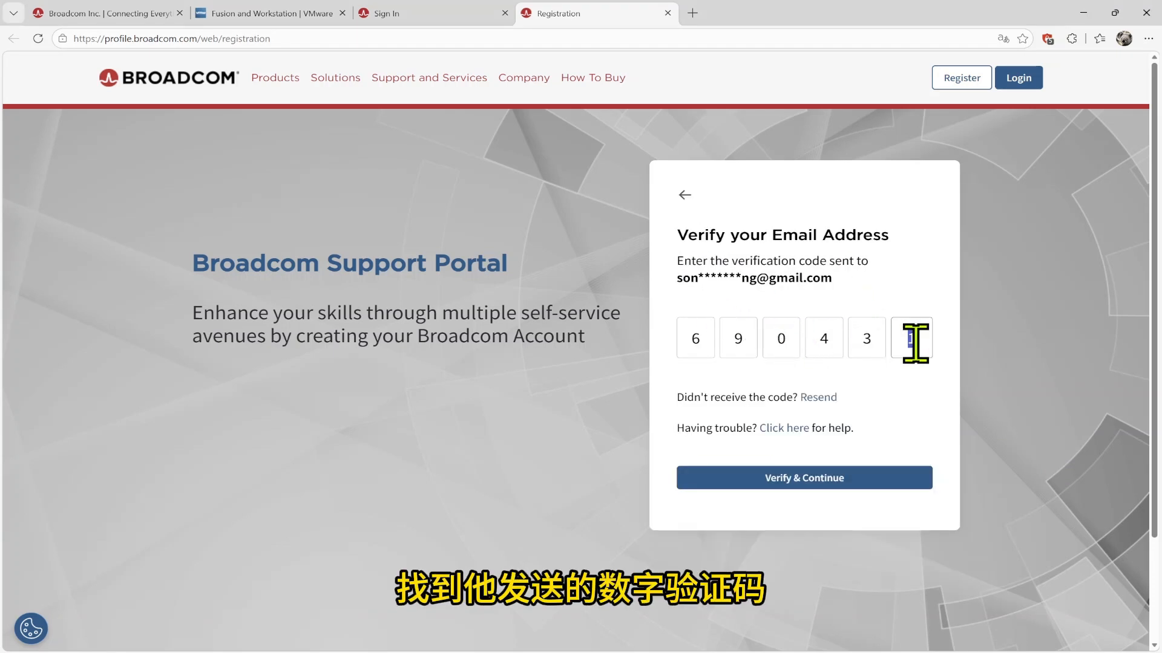
pyautogui.click(799, 479)
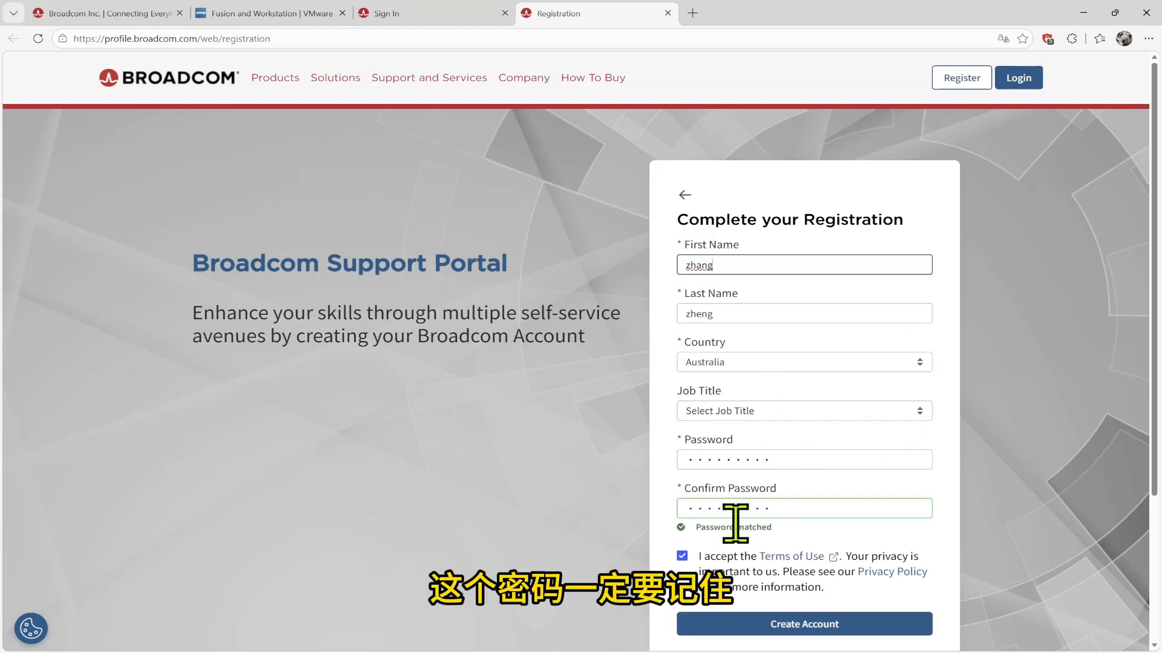
pyautogui.scroll(-2, 806, 521)
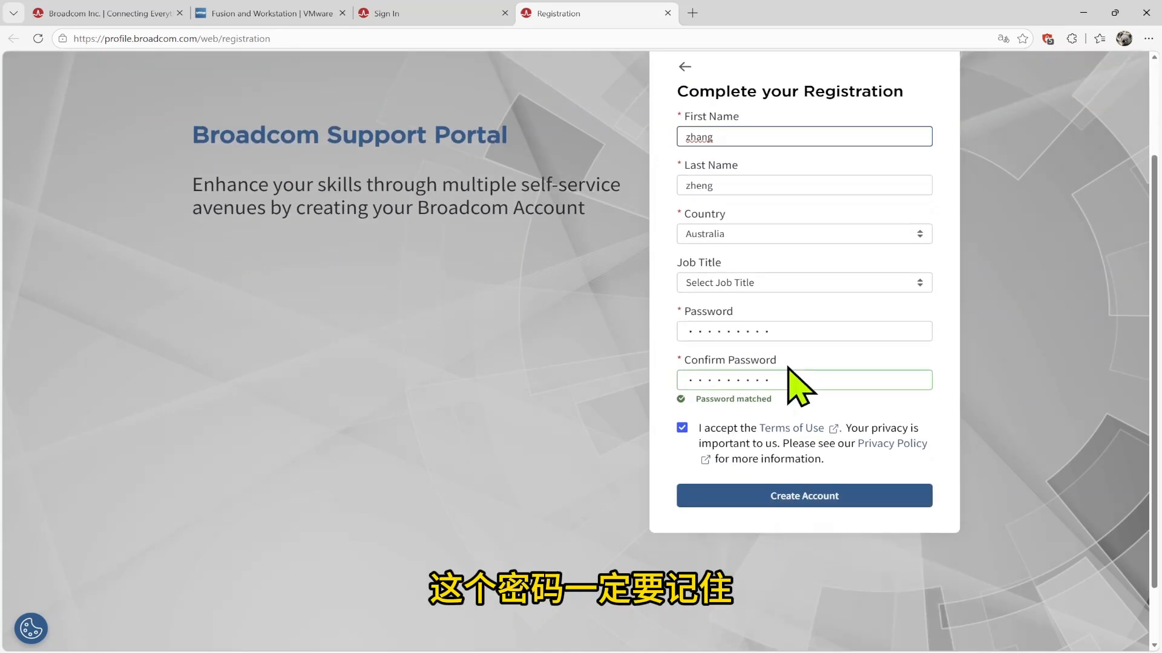
pyautogui.click(805, 497)
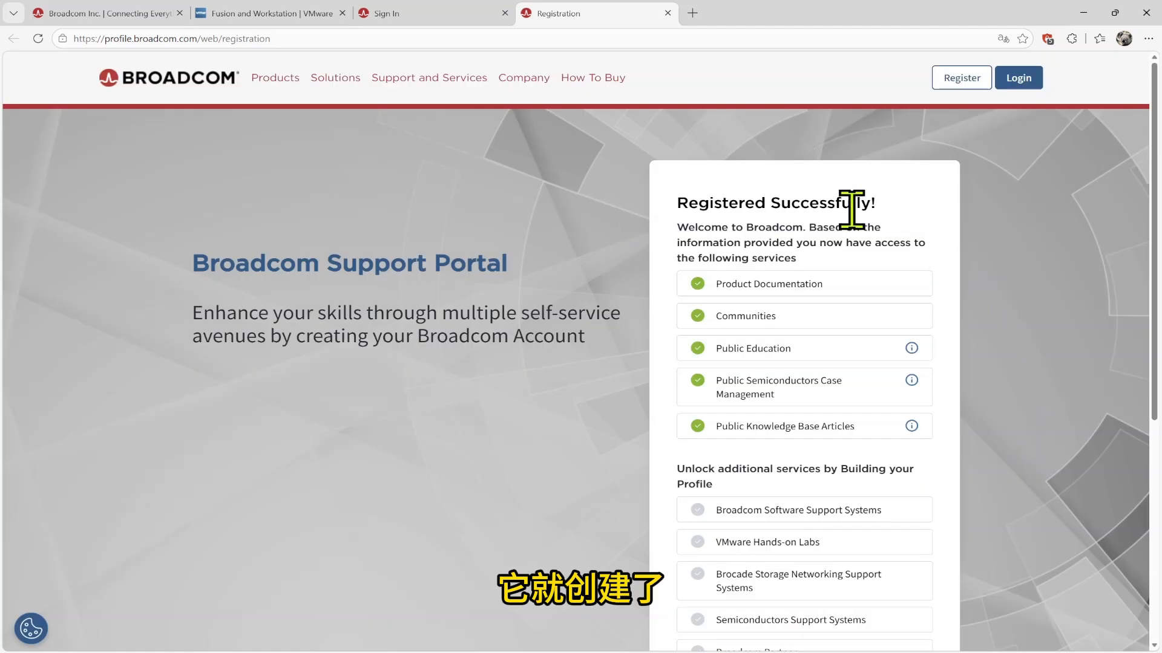
pyautogui.scroll(-4, 943, 269)
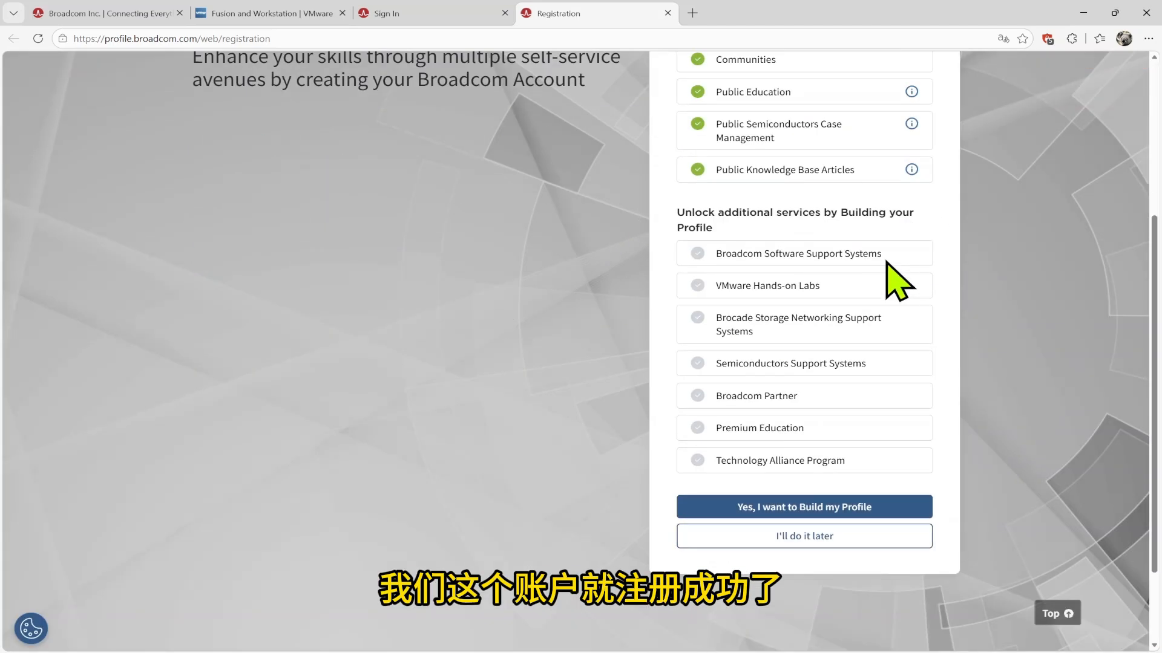
pyautogui.scroll(-2, 900, 282)
# Skip the profile, dismiss the welcome notice, and sign in with the account e-mail and password
pyautogui.click(803, 427)
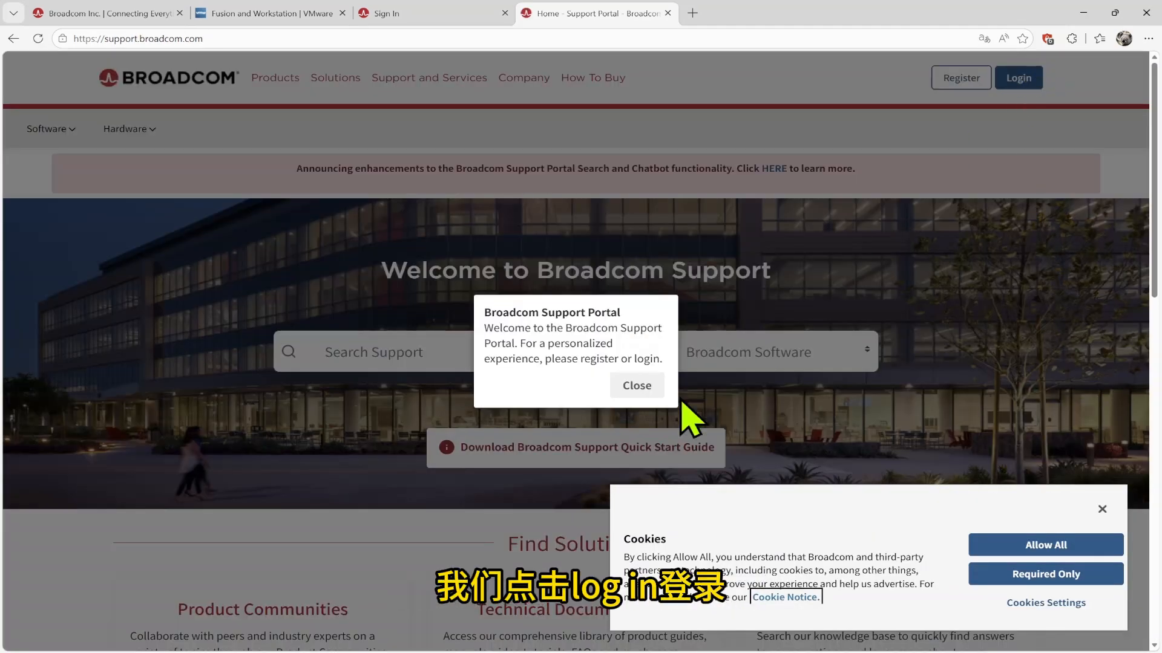
pyautogui.click(1020, 79)
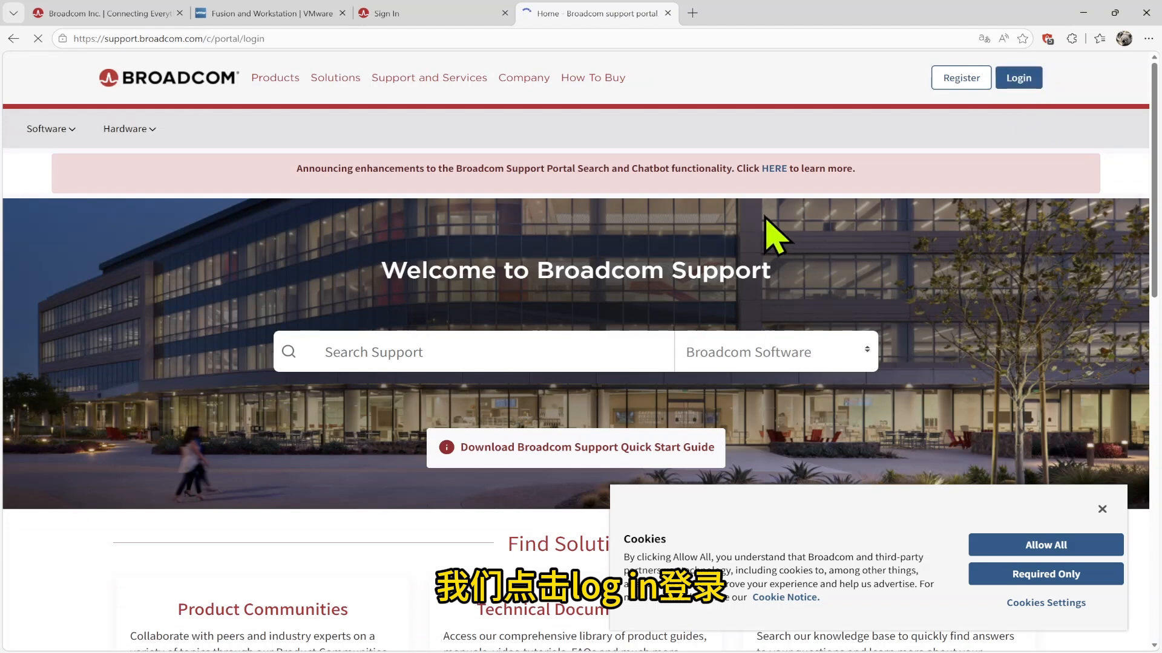
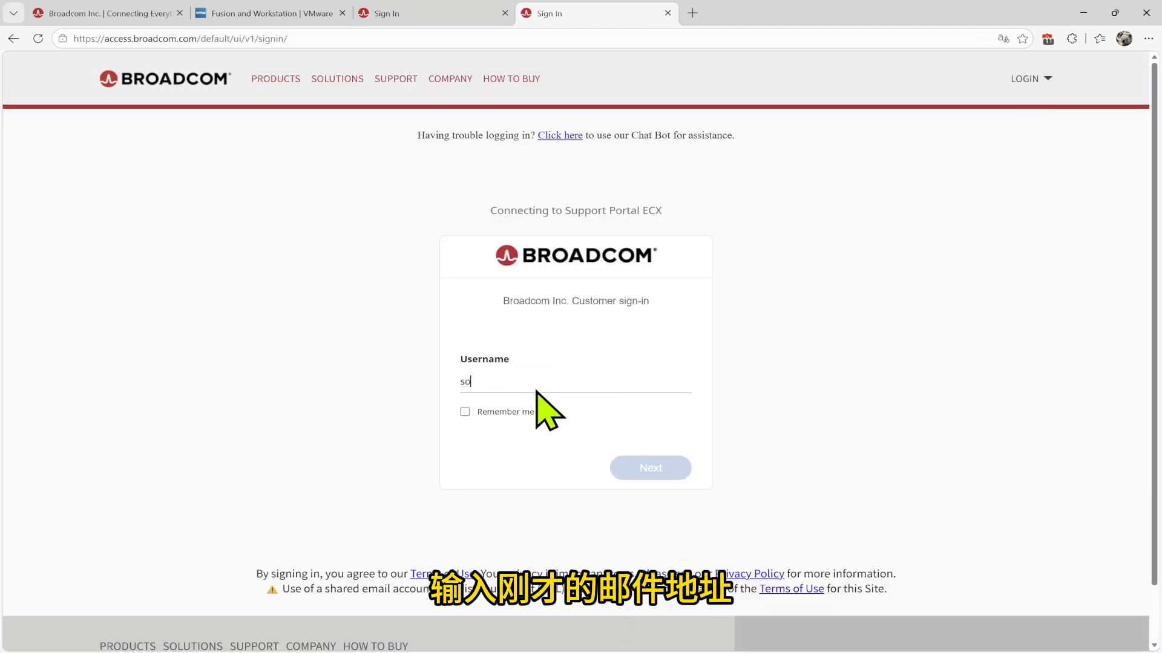
pyautogui.click(531, 412)
pyautogui.click(640, 468)
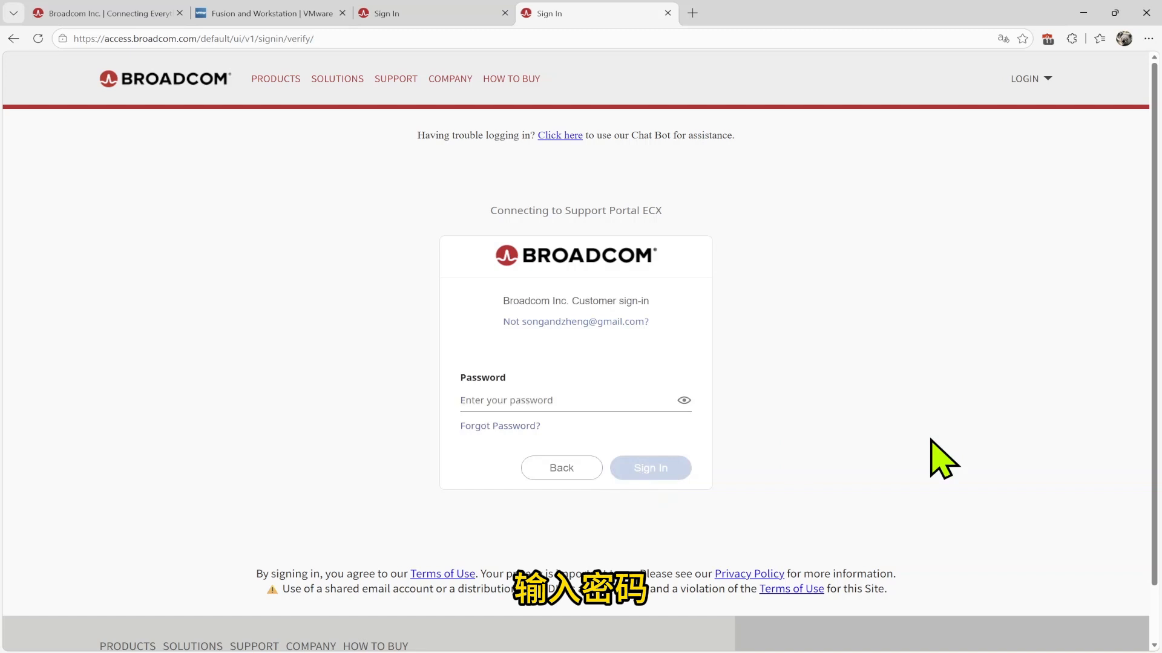
pyautogui.hotkey('ctrl', 'v')
pyautogui.click(641, 469)
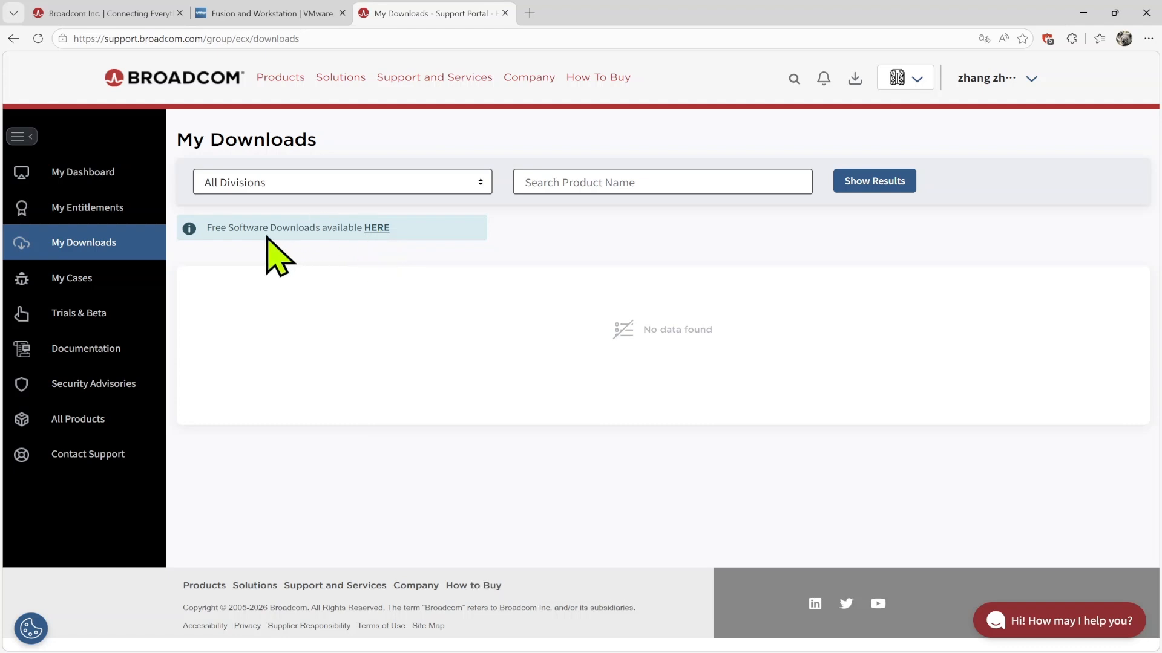
# In Free Downloads, open Workstation Pro 25H2 for Windows, release 25H2u1
pyautogui.click(376, 228)
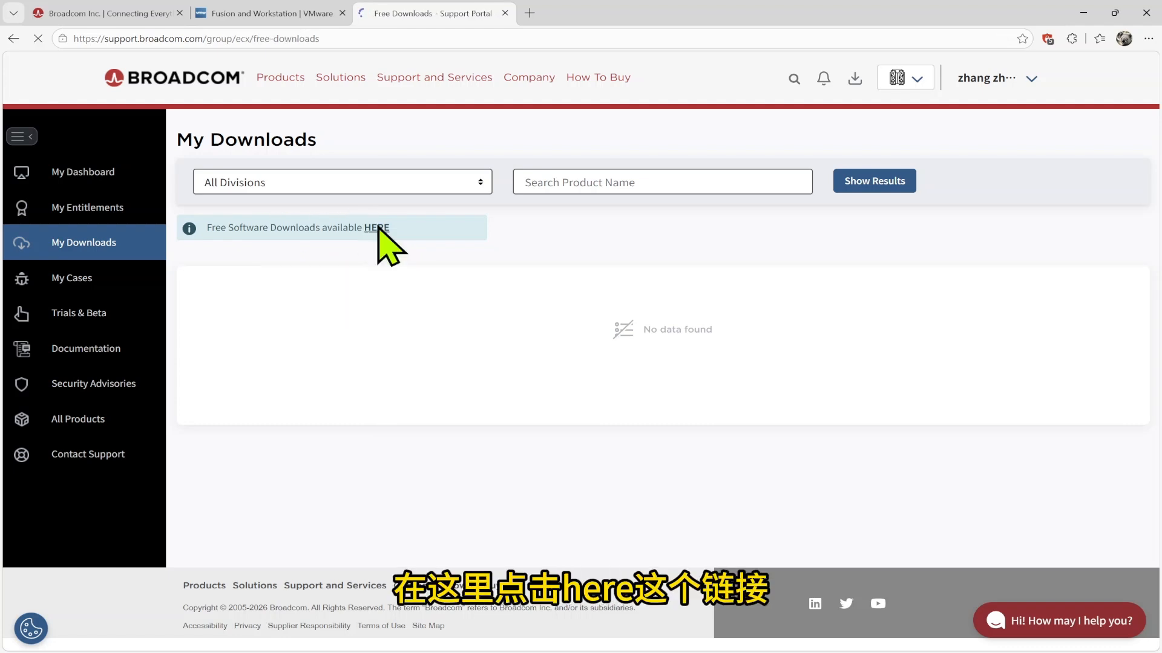
pyautogui.scroll(-2, 707, 256)
pyautogui.scroll(-3, 714, 272)
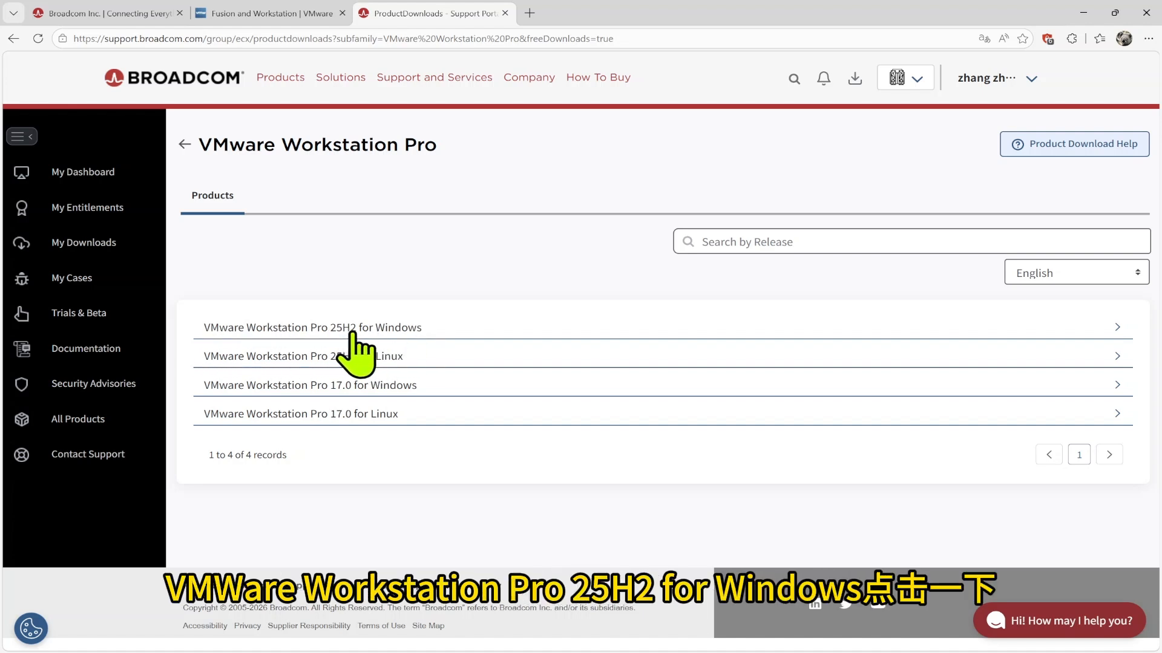
pyautogui.click(1117, 327)
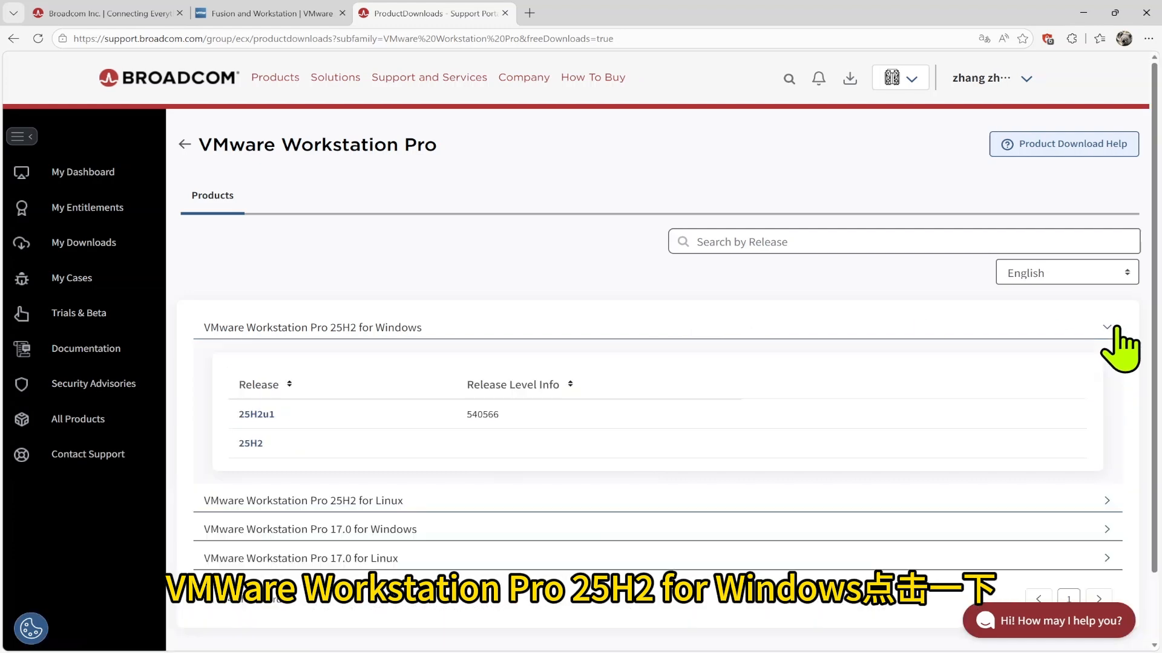
pyautogui.click(257, 414)
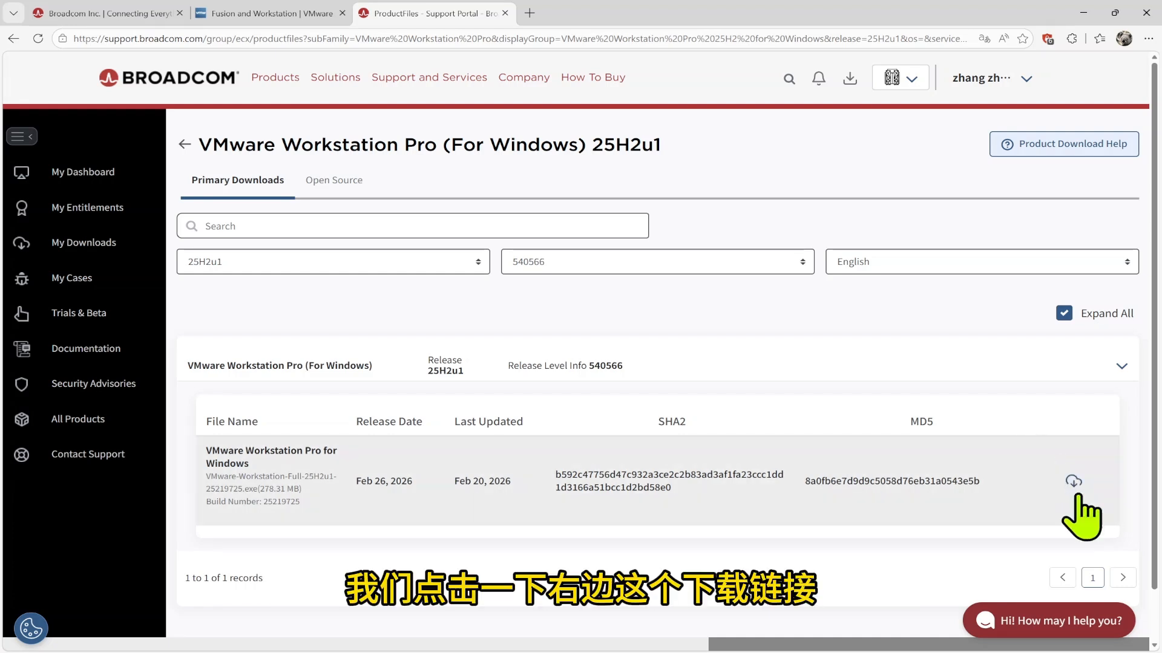
# Submit the trade compliance address form, then download the 25H2u1 installer
pyautogui.click(1073, 482)
pyautogui.click(716, 390)
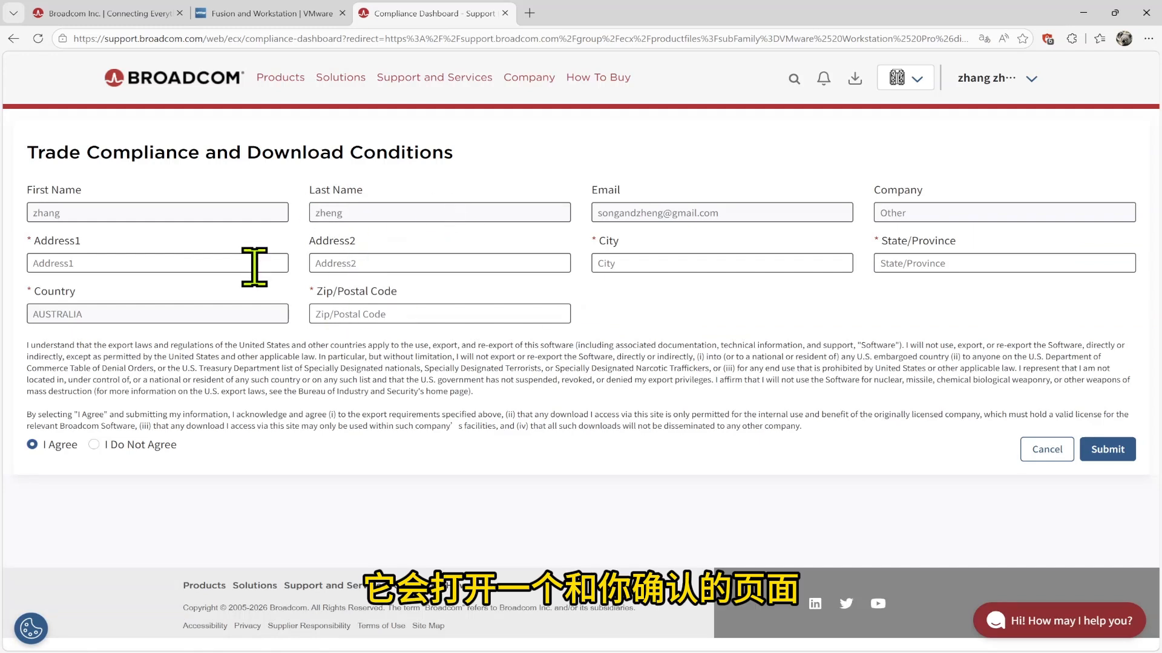
pyautogui.click(172, 261)
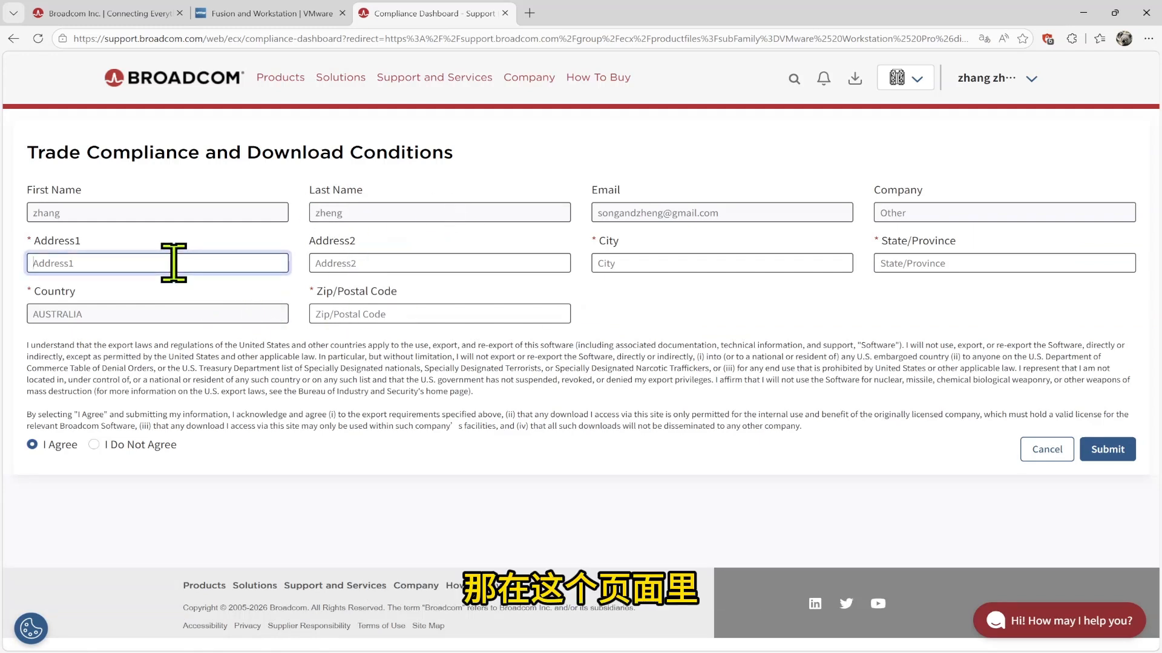
pyautogui.write('hello')
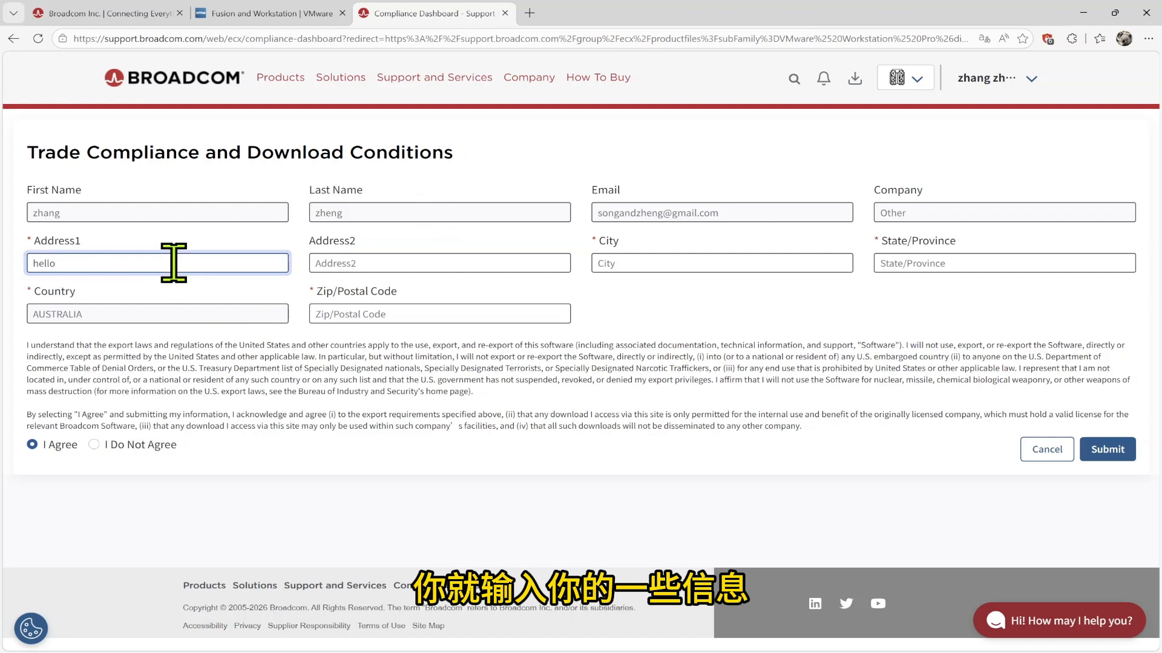
pyautogui.click(638, 263)
pyautogui.write('sini')
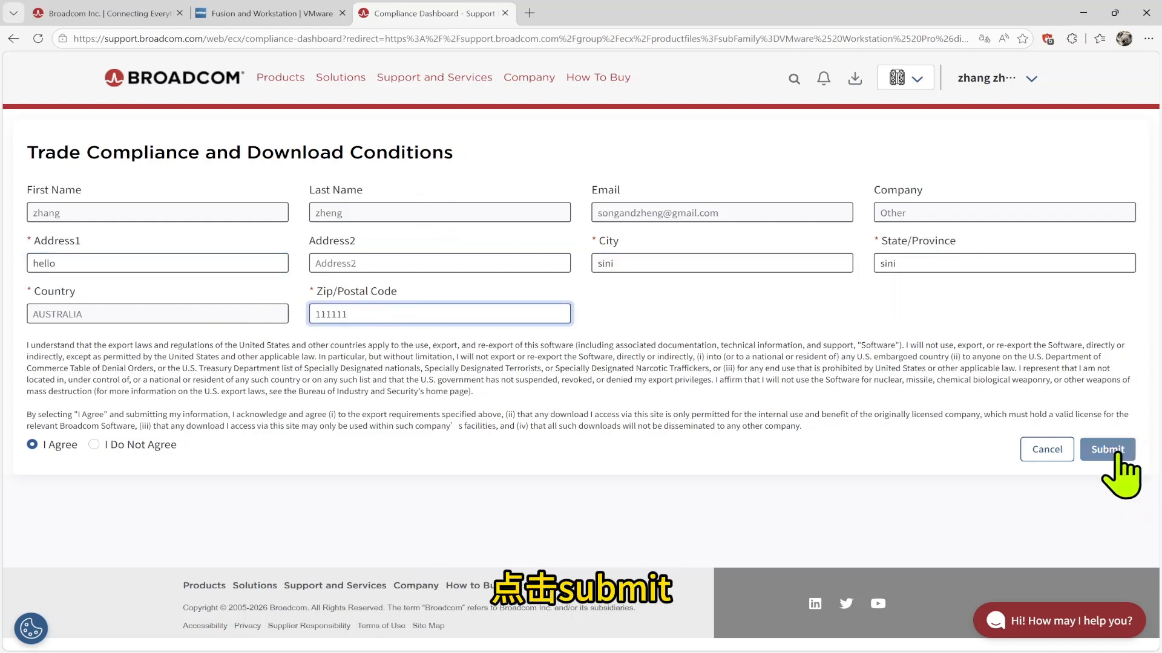
pyautogui.click(1113, 454)
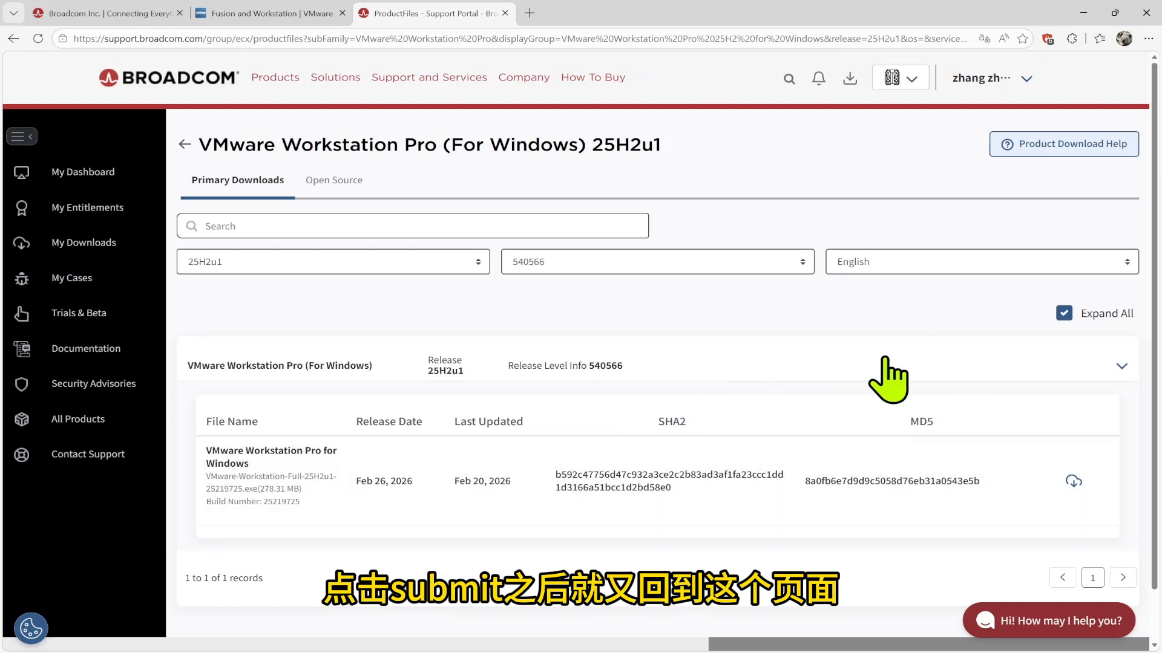
pyautogui.click(1074, 481)
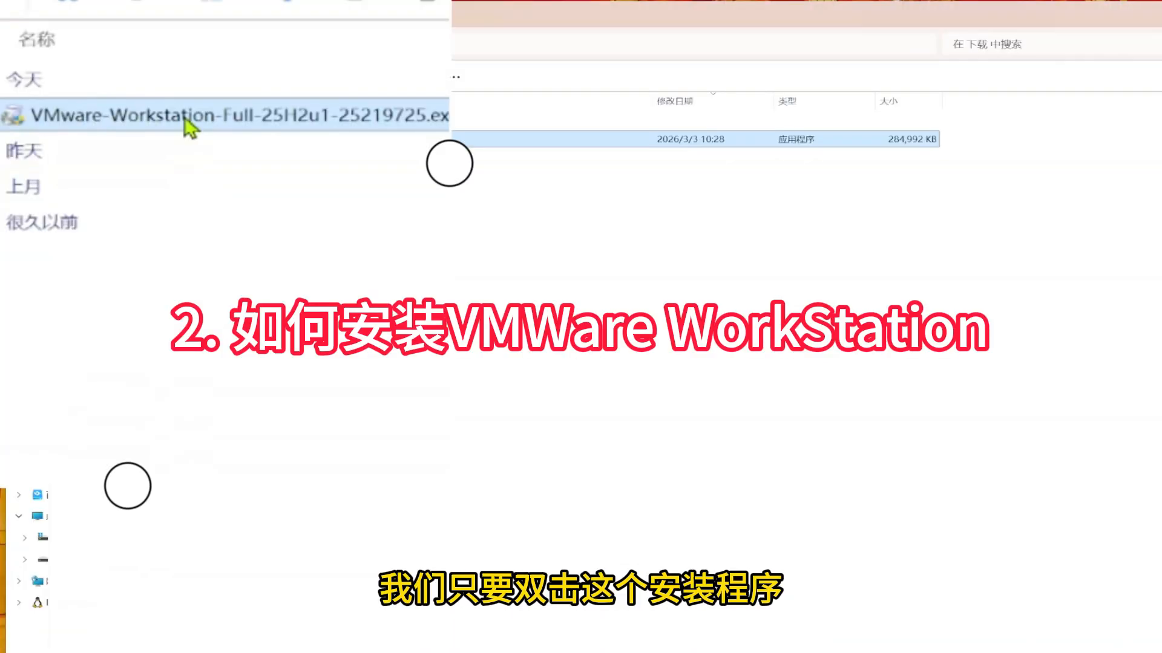
# Run the Workstation Pro installer with the license accepted and all default options
pyautogui.doubleClick(185, 121)
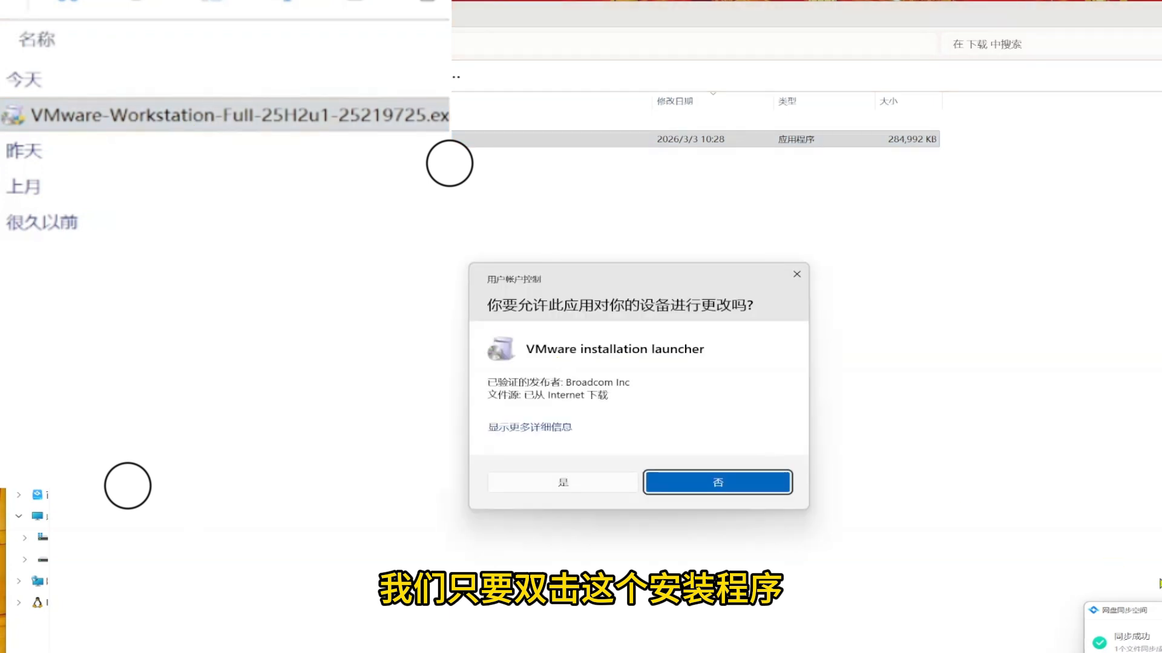
pyautogui.click(568, 484)
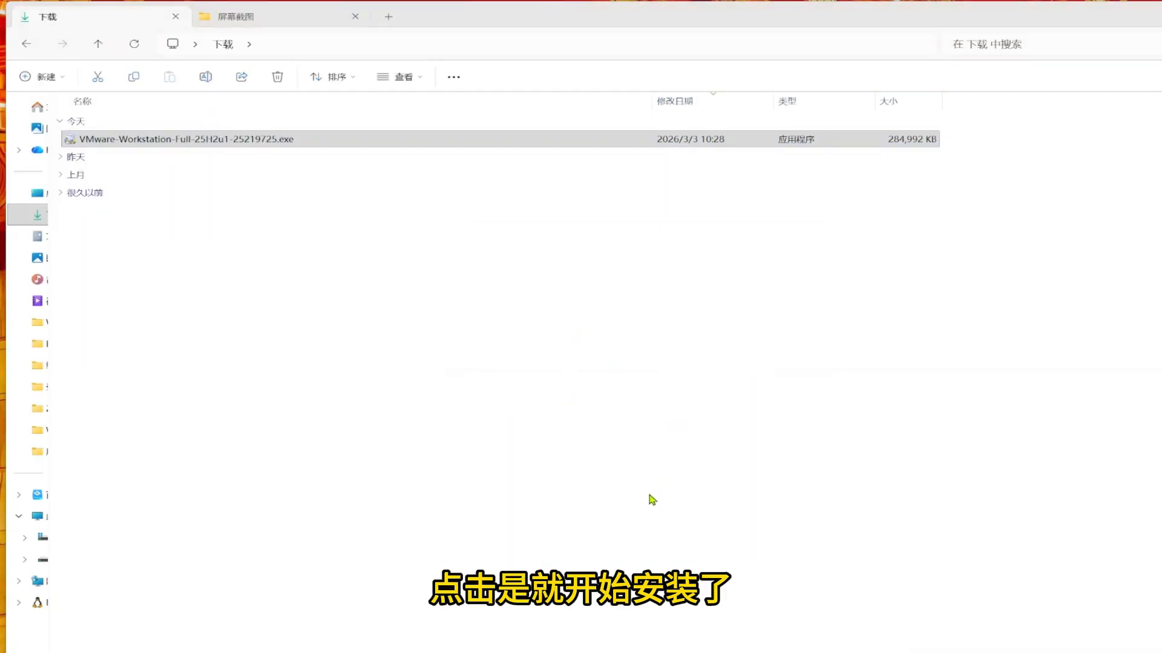
pyautogui.click(717, 455)
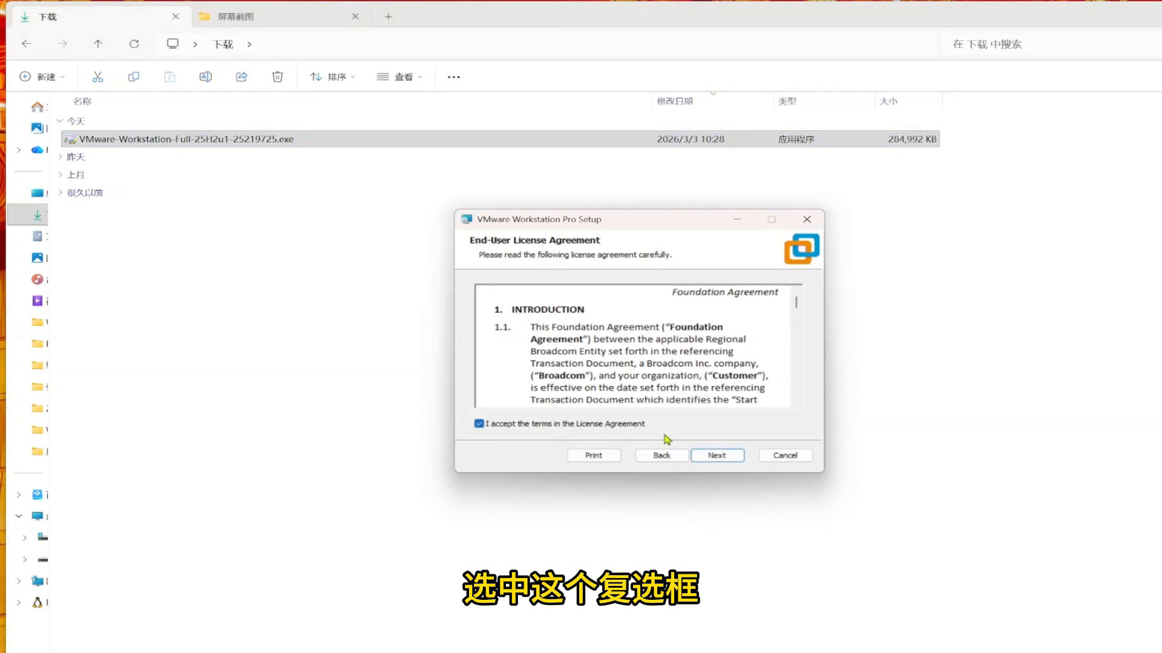
pyautogui.click(708, 458)
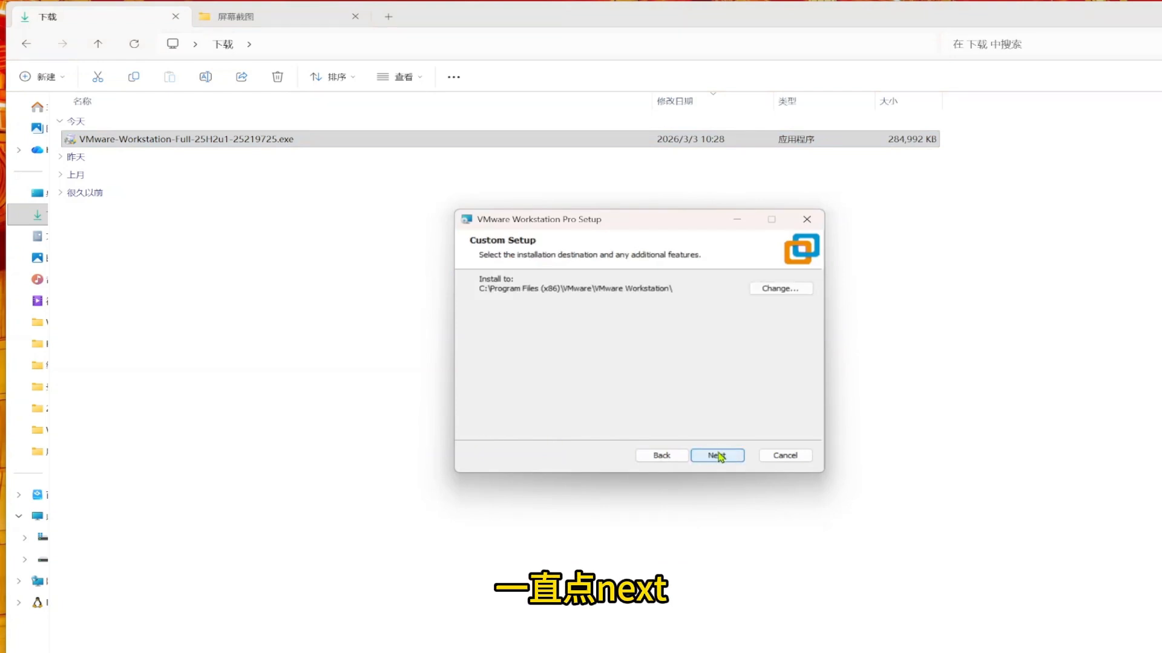
pyautogui.click(717, 456)
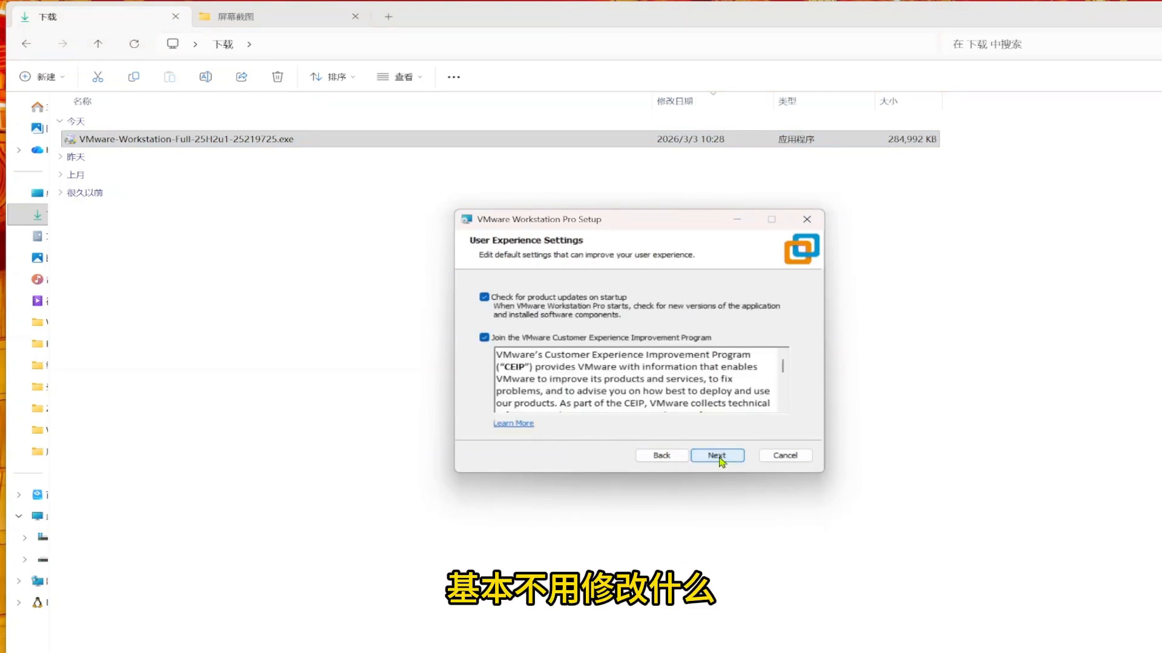
pyautogui.click(717, 456)
pyautogui.click(717, 456)
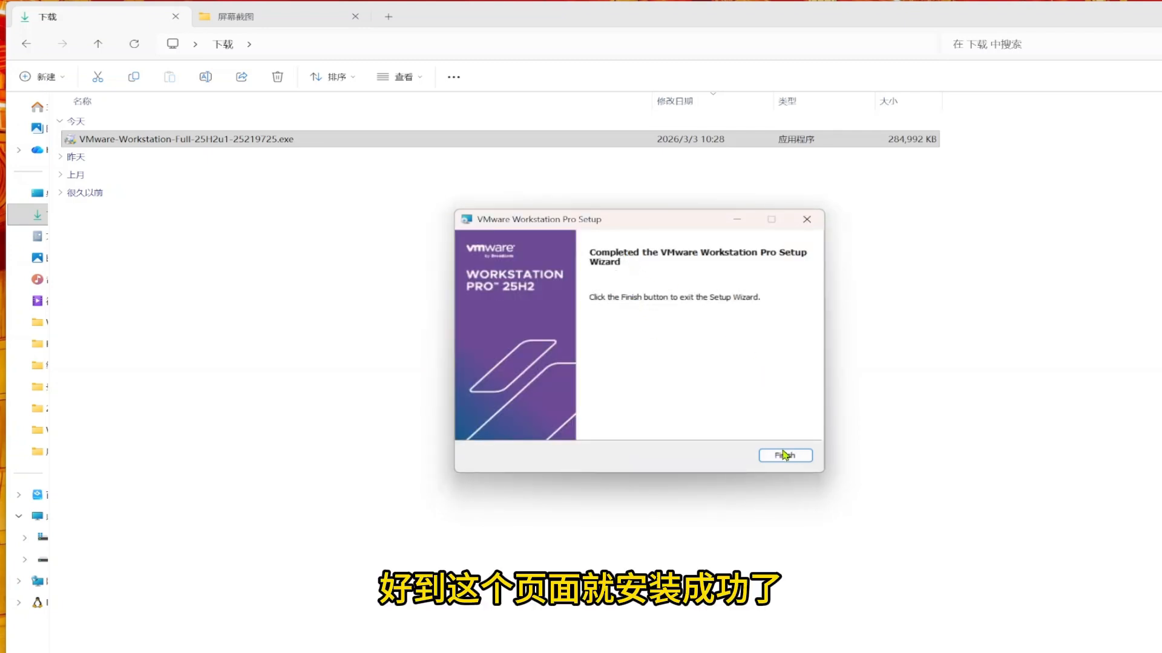
pyautogui.click(784, 455)
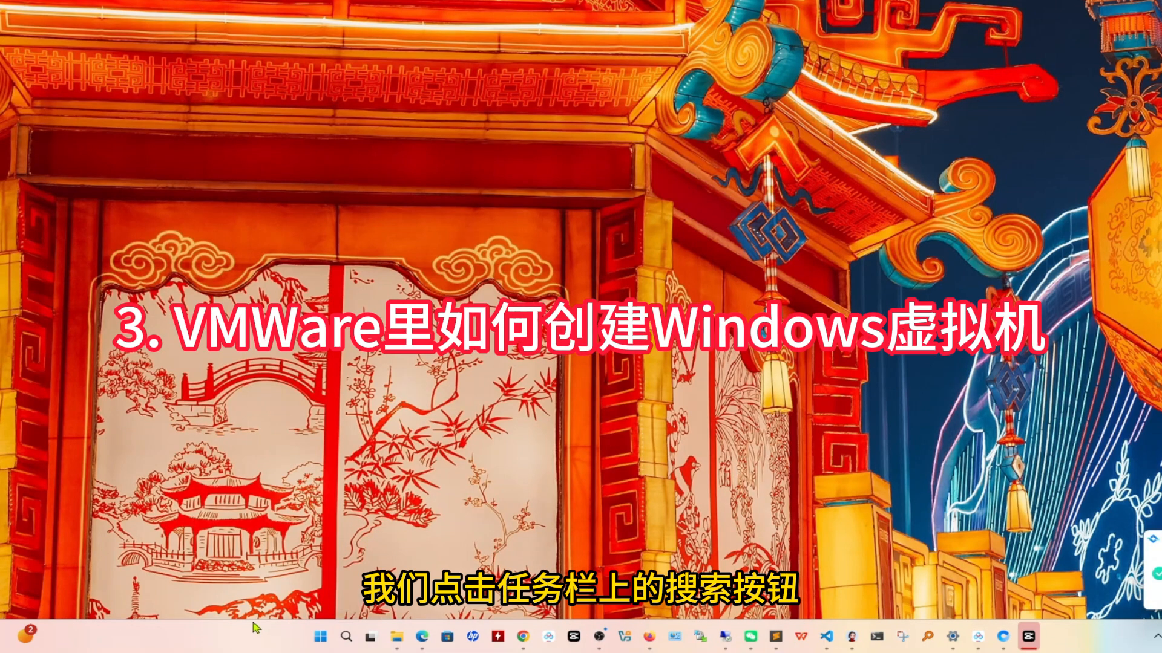
# Search Windows for 'VMWare' and launch VMware Workstation Pro
pyautogui.click(346, 637)
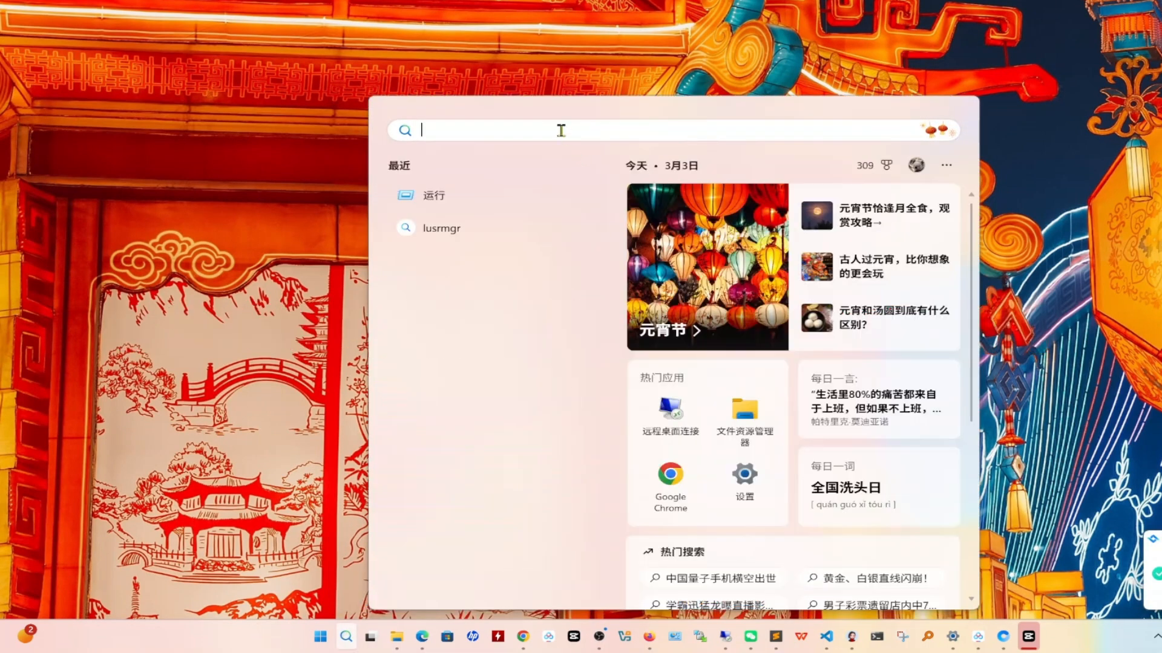
pyautogui.write('VMWare')
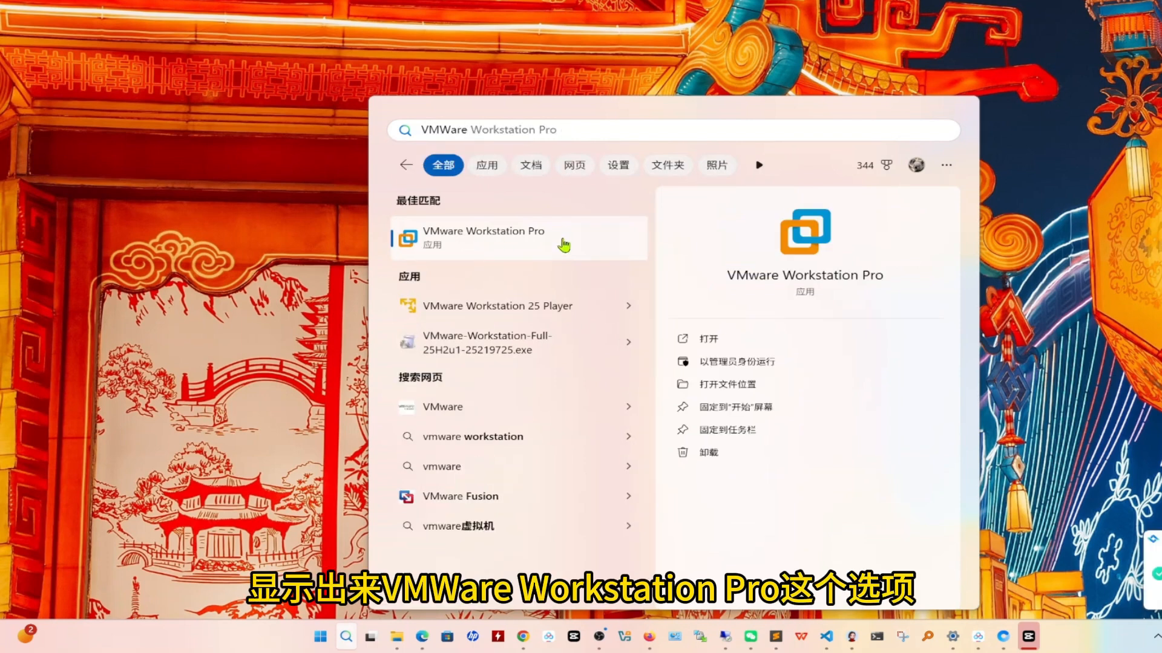
pyautogui.click(501, 236)
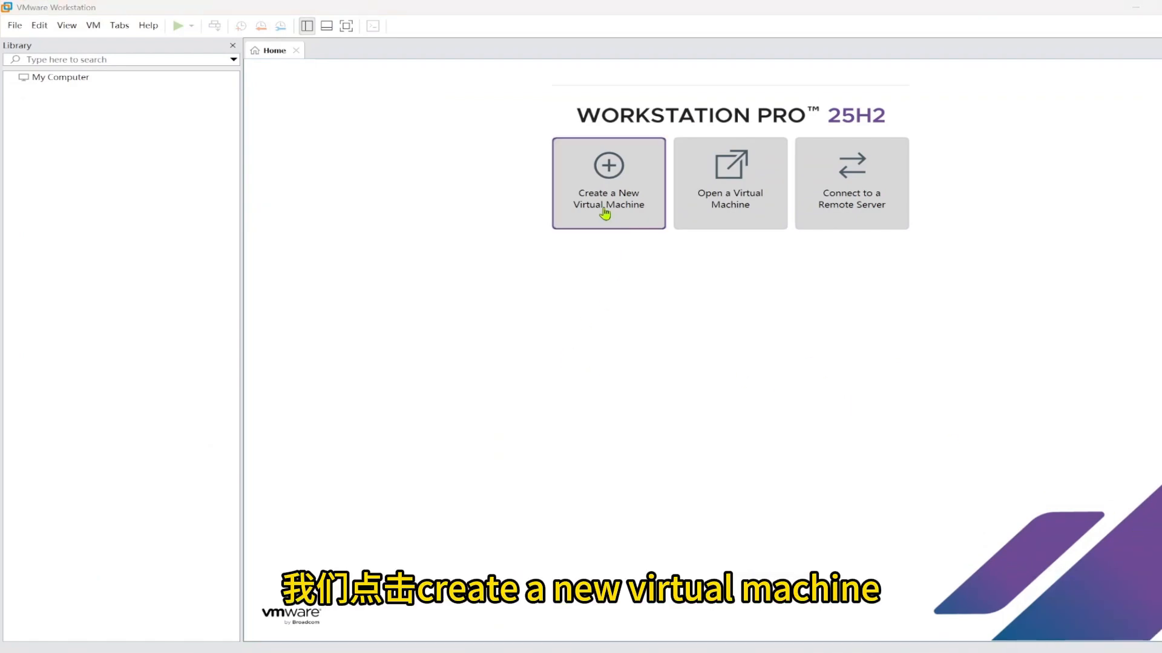
# Start a Typical new VM from the detected Windows 11 ISO, named Windows-11-25H2-x64
pyautogui.click(606, 185)
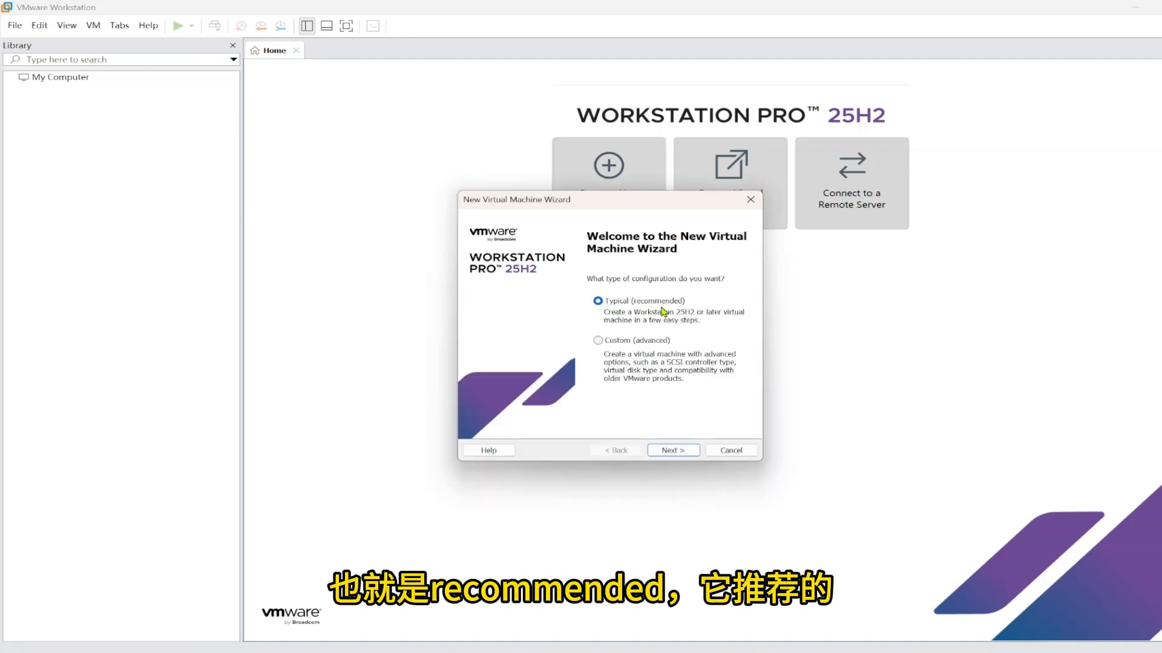
pyautogui.click(668, 453)
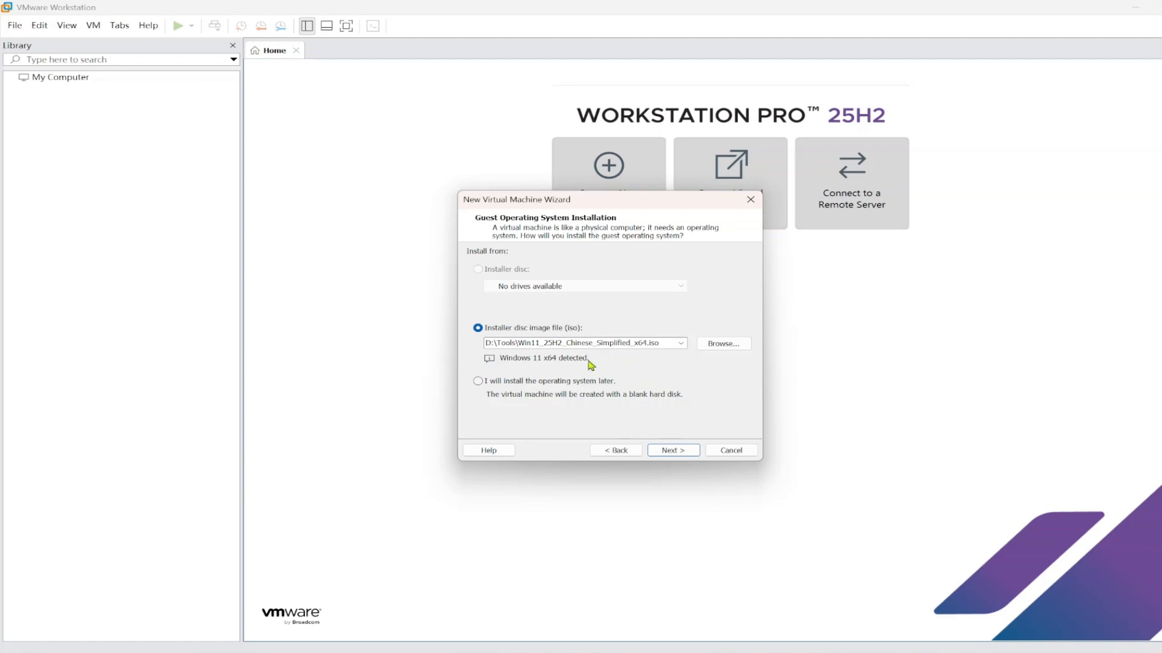
pyautogui.click(672, 452)
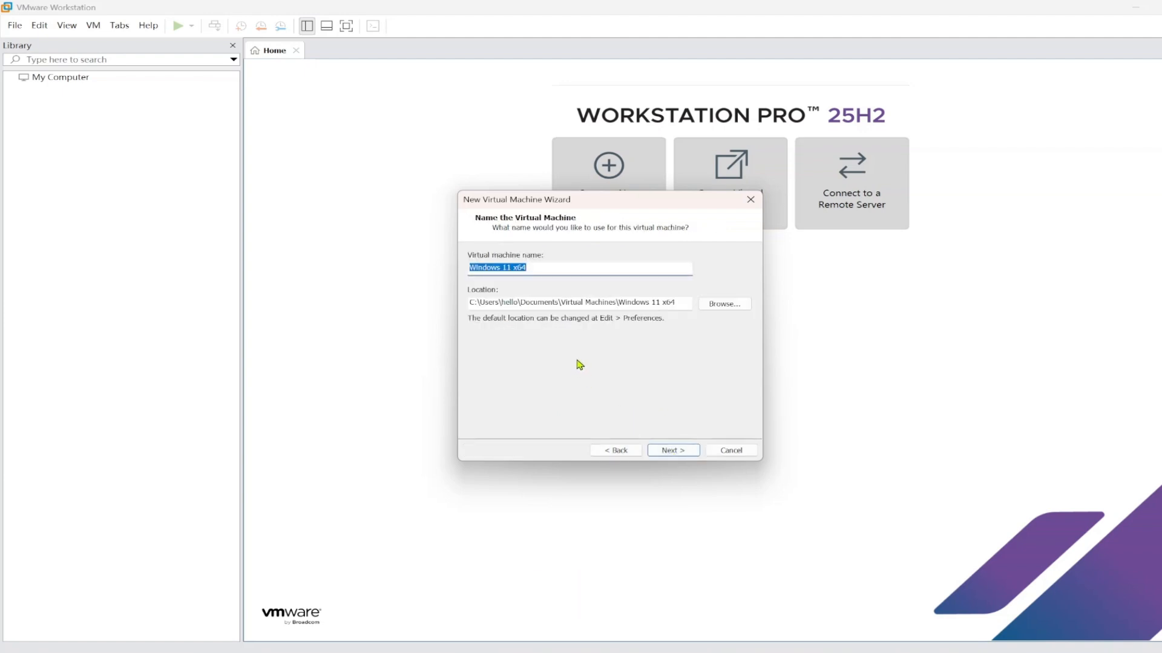
pyautogui.click(547, 271)
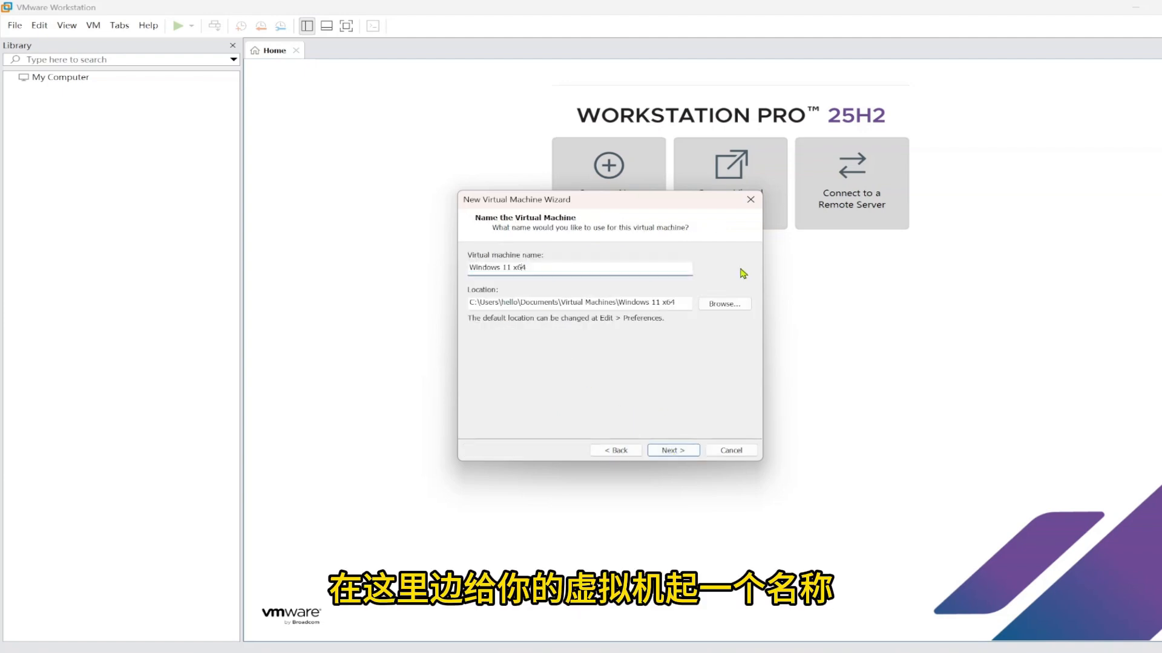
pyautogui.press('BackSpace')
pyautogui.write('-')
pyautogui.press('Right')
pyautogui.press('Right')
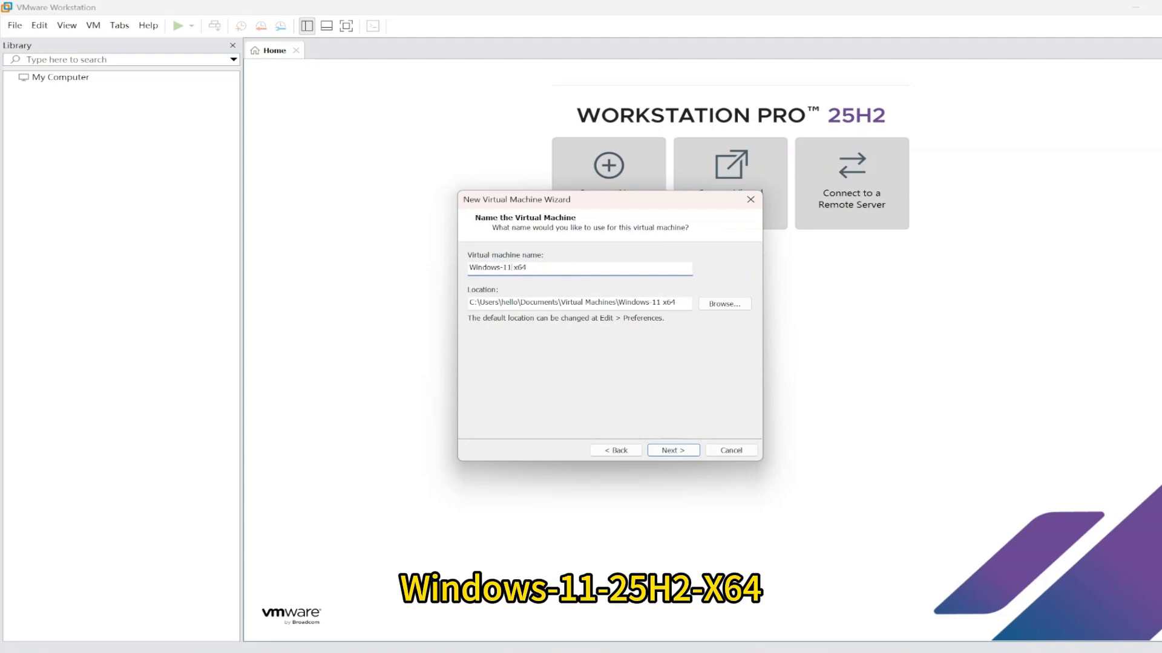
pyautogui.write('-25H2-')
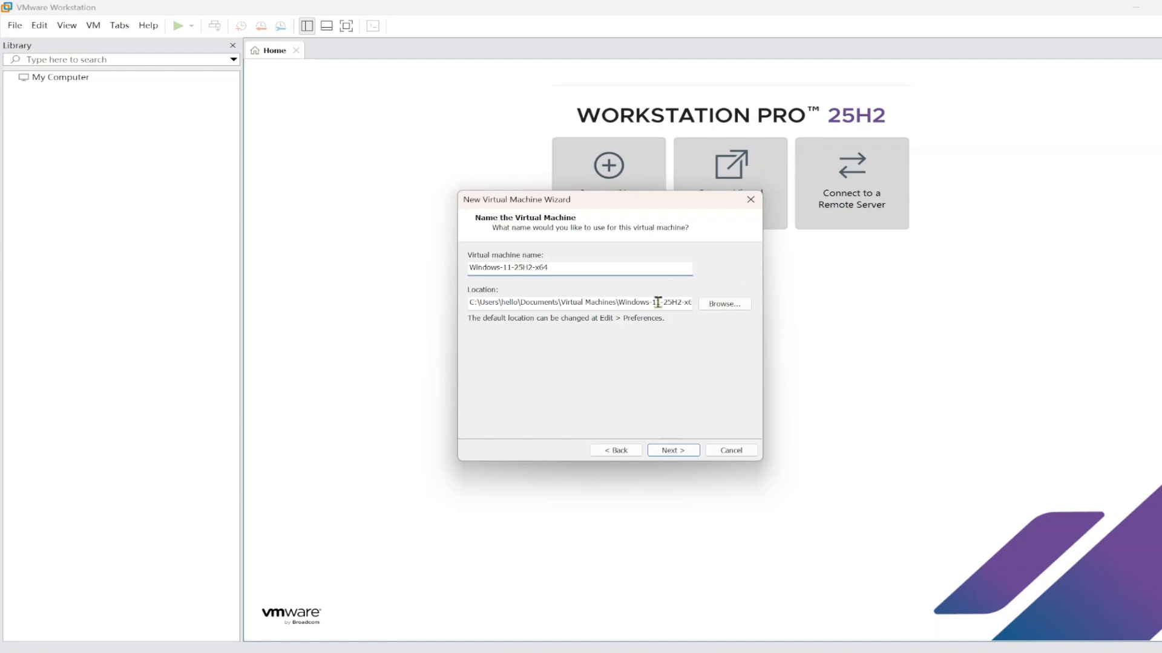
# Store the VM in a new D:\VMWare-VMs folder and continue
pyautogui.click(722, 305)
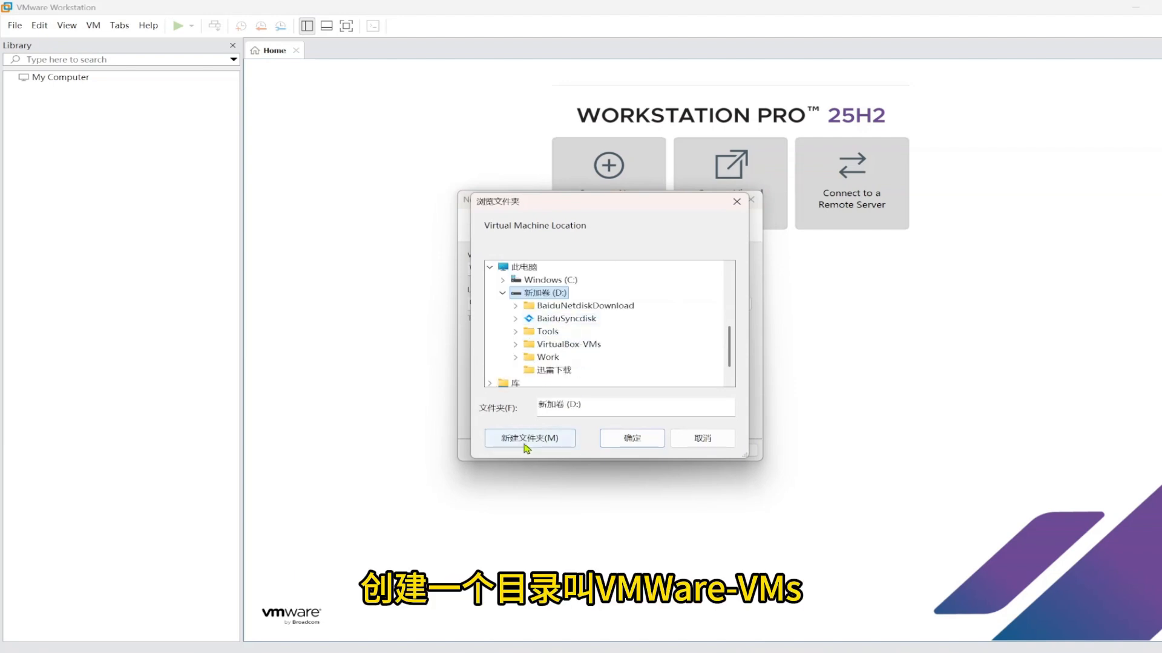
pyautogui.click(524, 446)
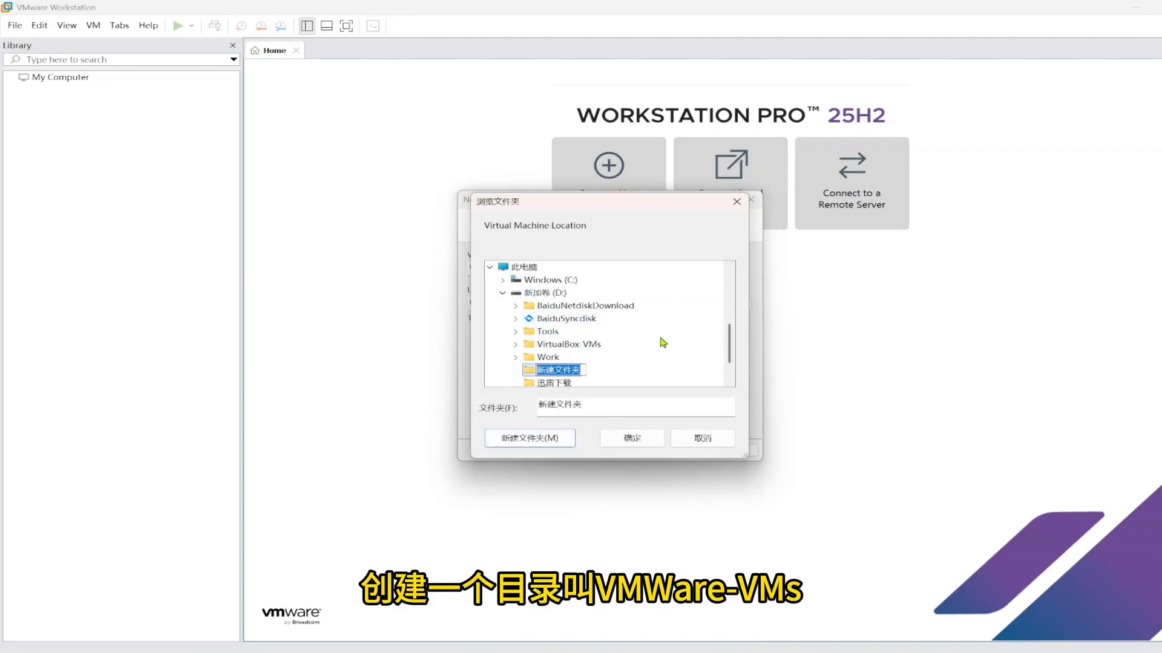
pyautogui.write('VMWare-')
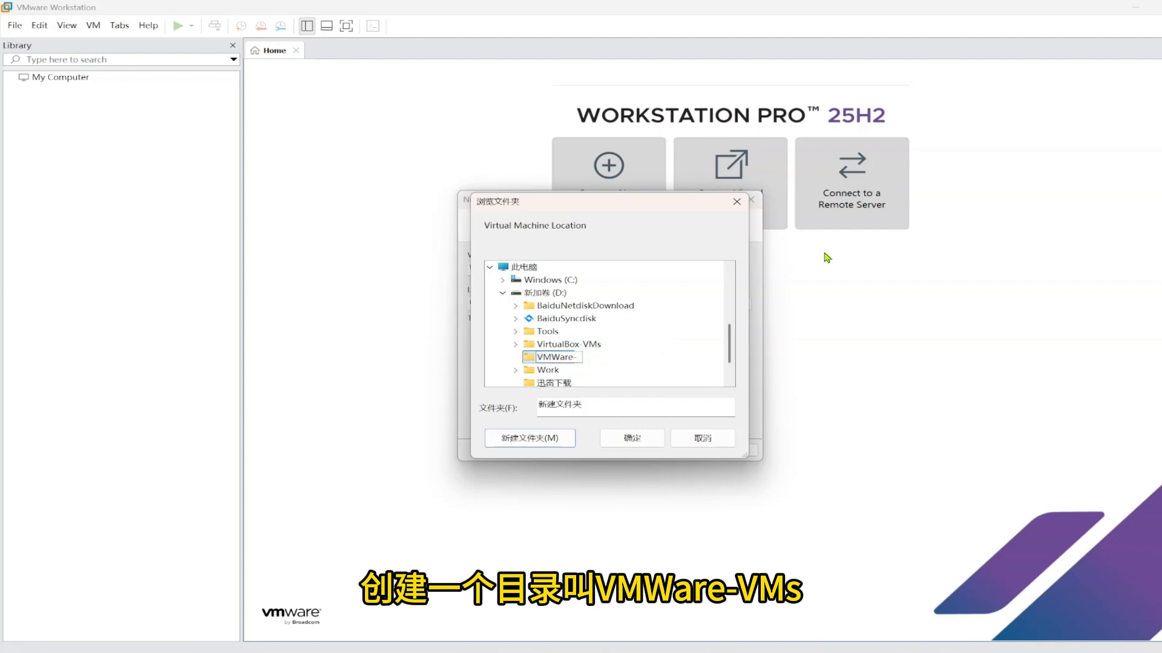
pyautogui.write('VMs')
pyautogui.press('Return')
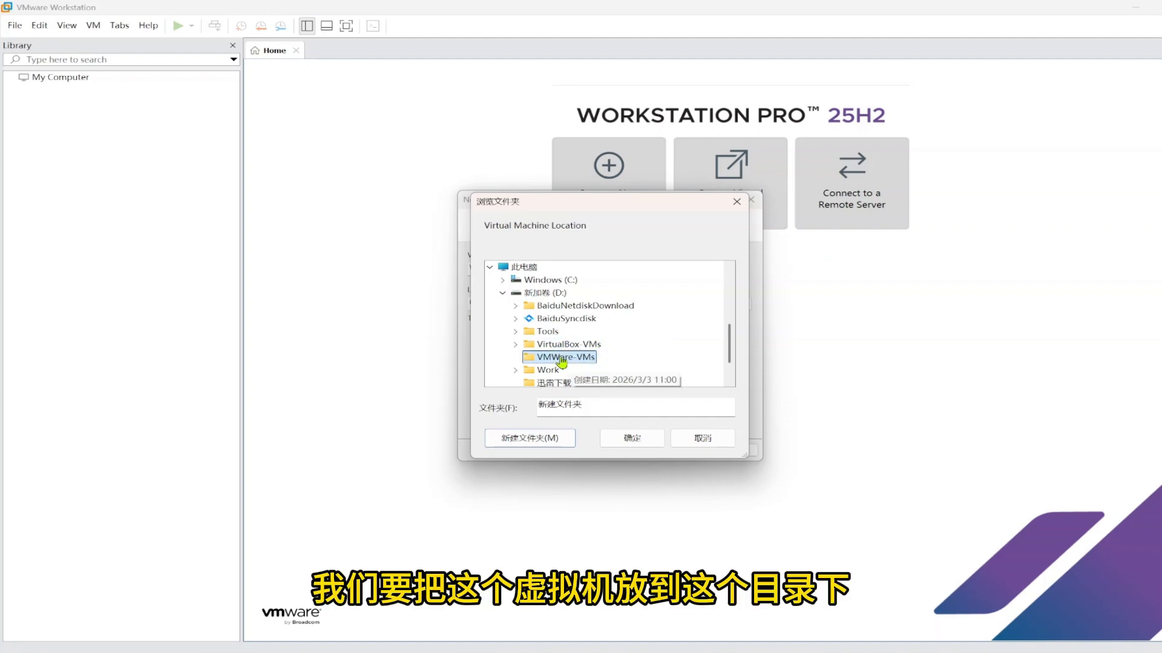
pyautogui.click(638, 437)
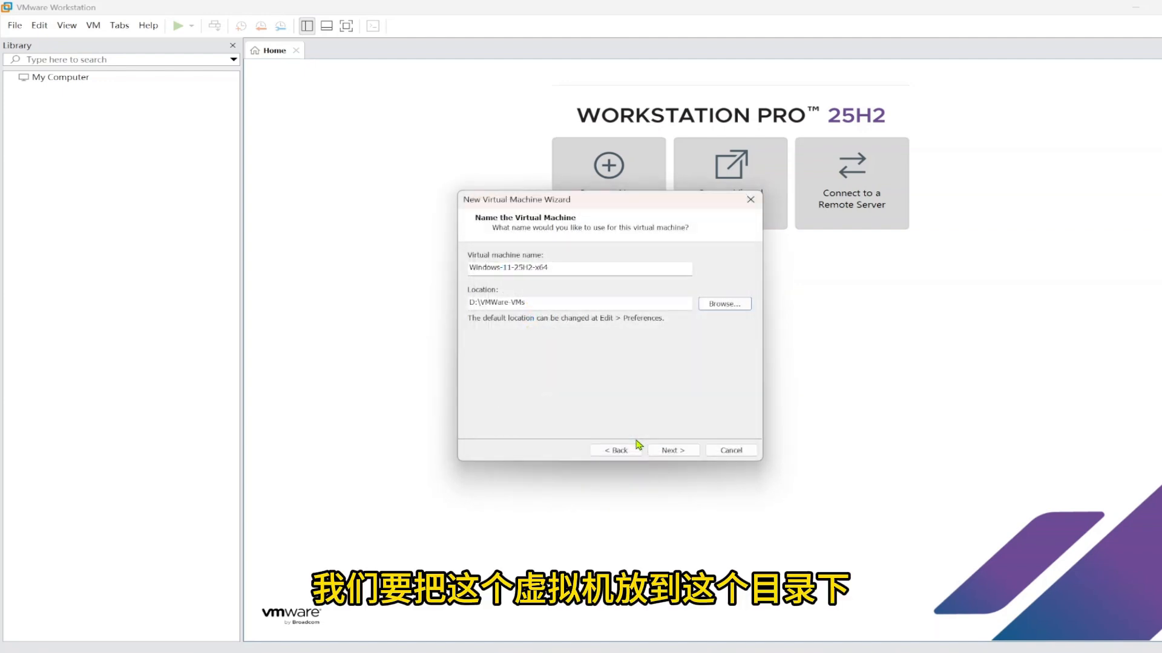
pyautogui.click(670, 450)
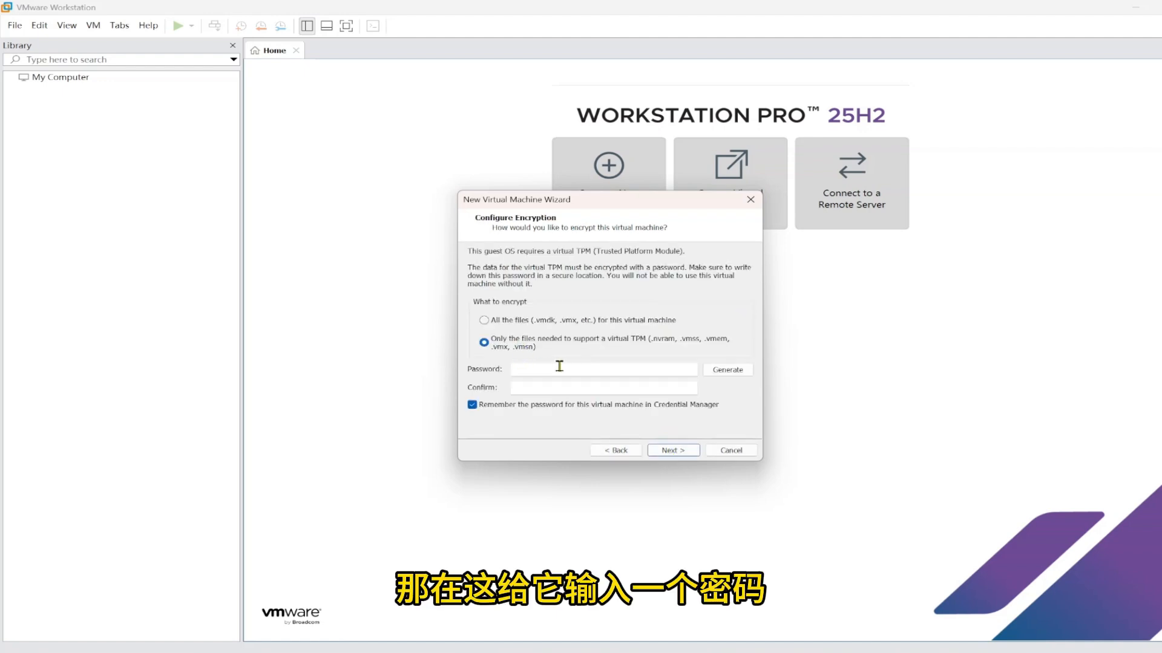
# Set the encryption password, keep the 100 GB split disk, finish, then power off the VM
pyautogui.click(548, 370)
pyautogui.write('1')
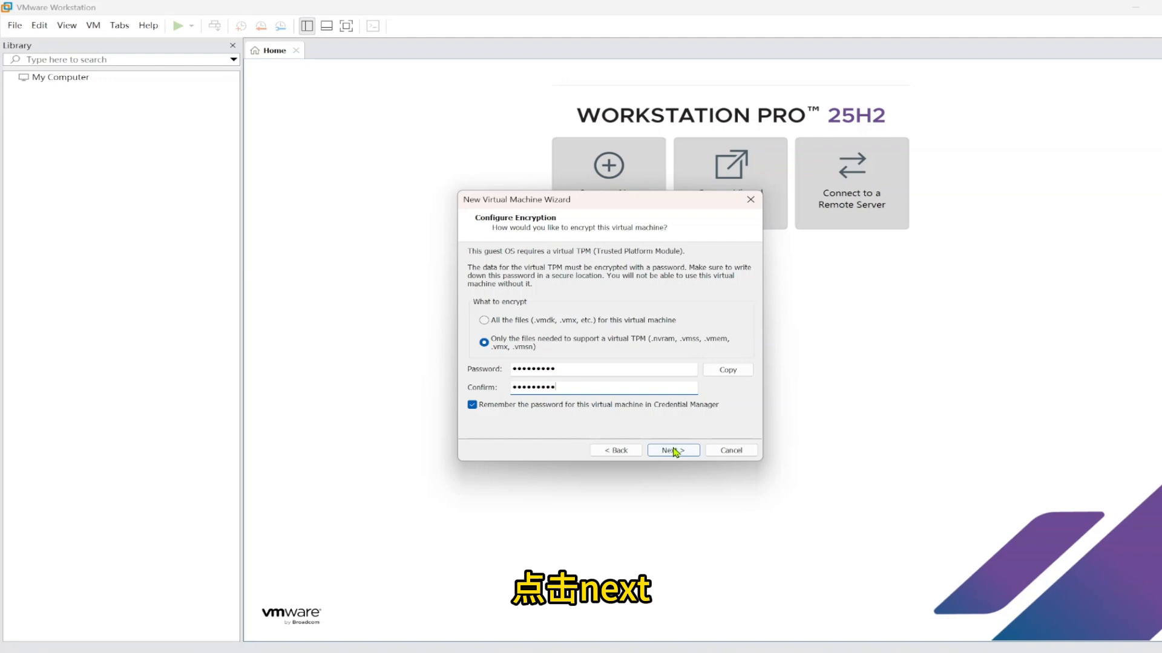
pyautogui.click(673, 450)
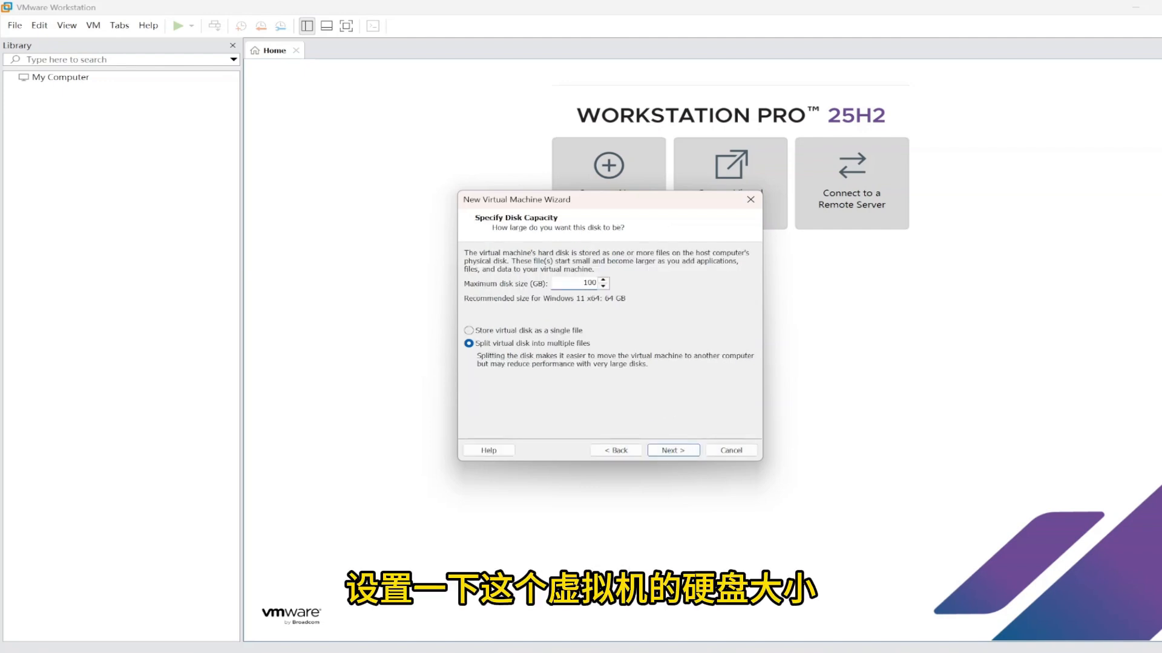
pyautogui.click(683, 452)
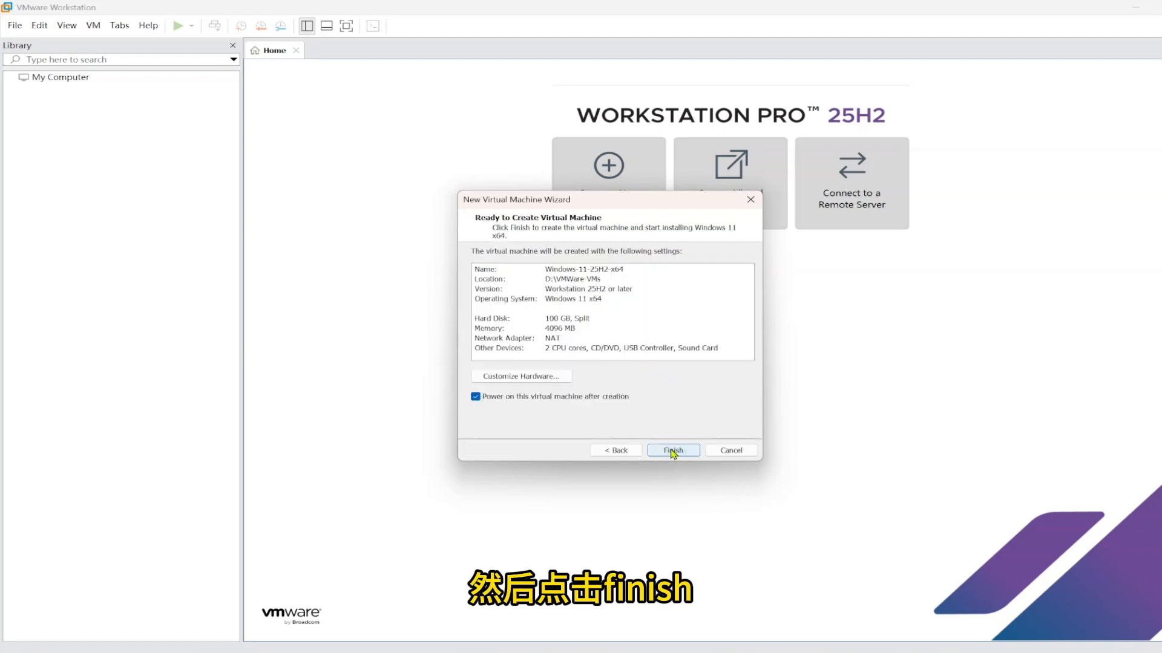
pyautogui.click(673, 451)
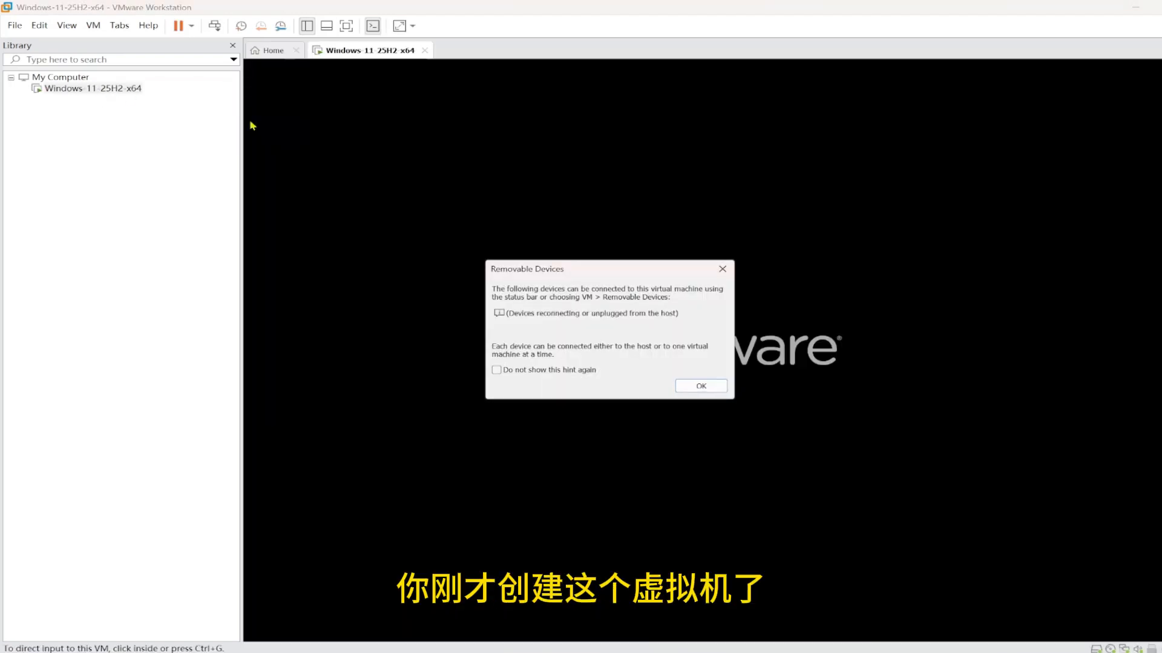
pyautogui.click(701, 386)
pyautogui.click(178, 25)
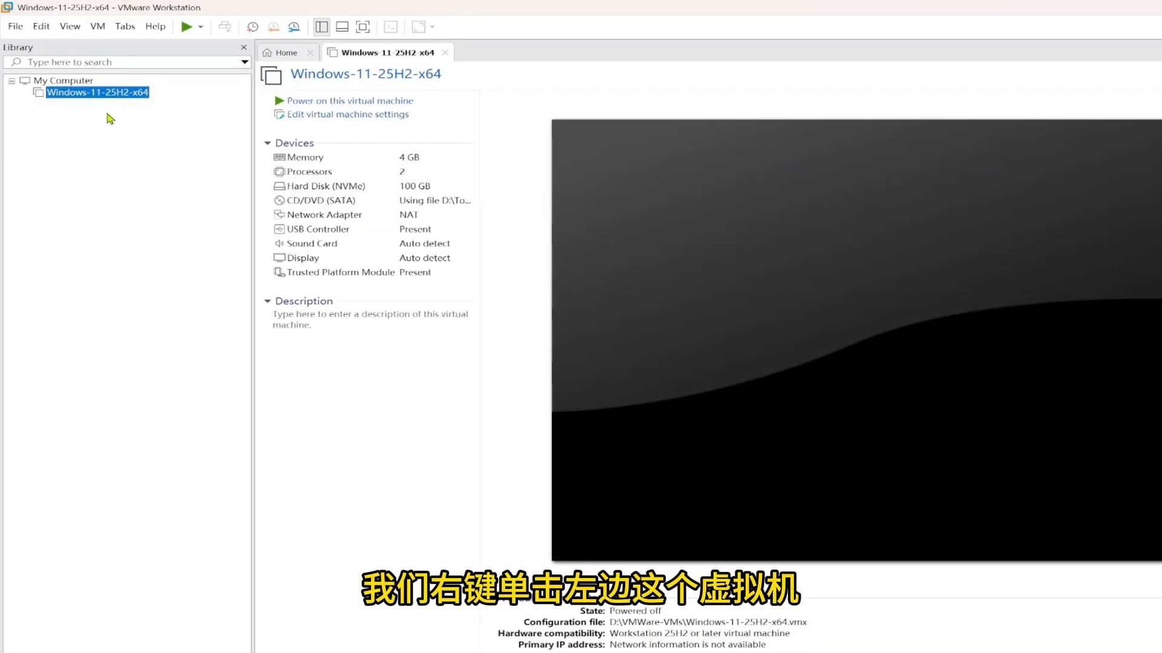
# Set the VM's memory to 8 GB and its processors to 4
pyautogui.rightClick(88, 88)
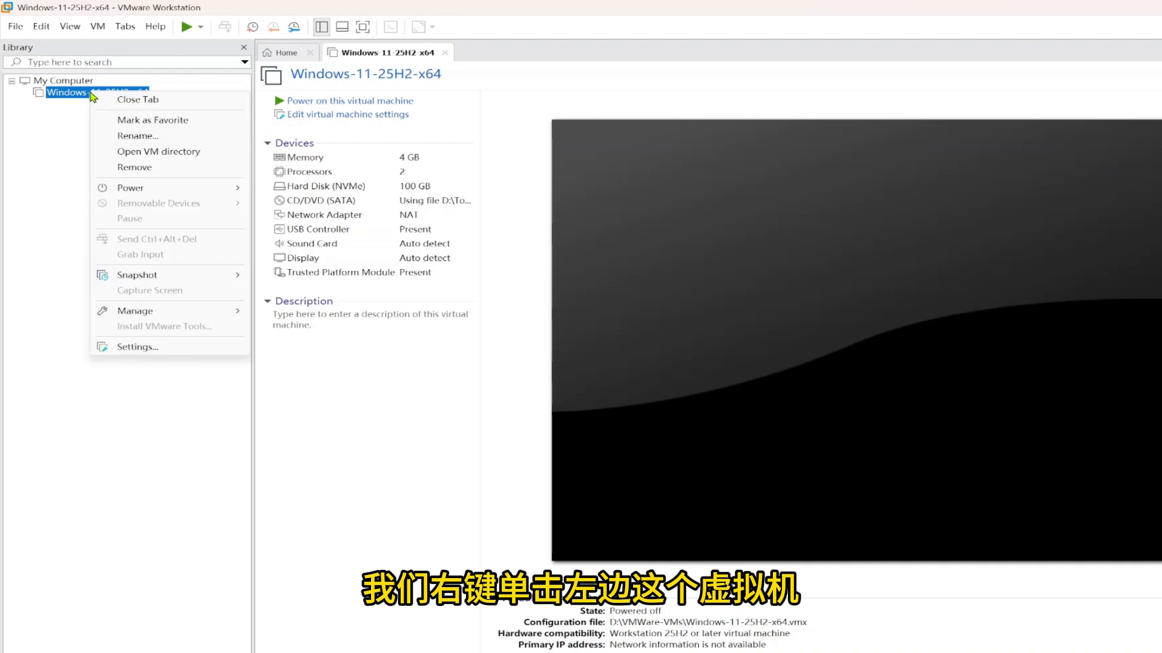
pyautogui.click(138, 348)
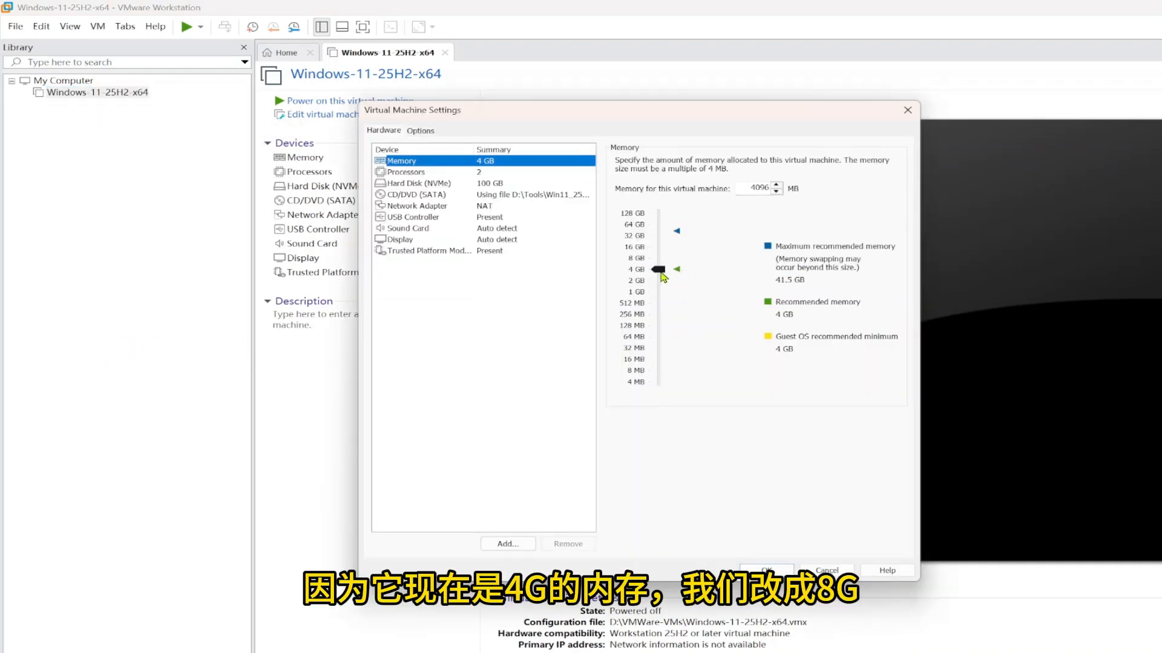
pyautogui.moveTo(659, 270); pyautogui.dragTo(662, 263)
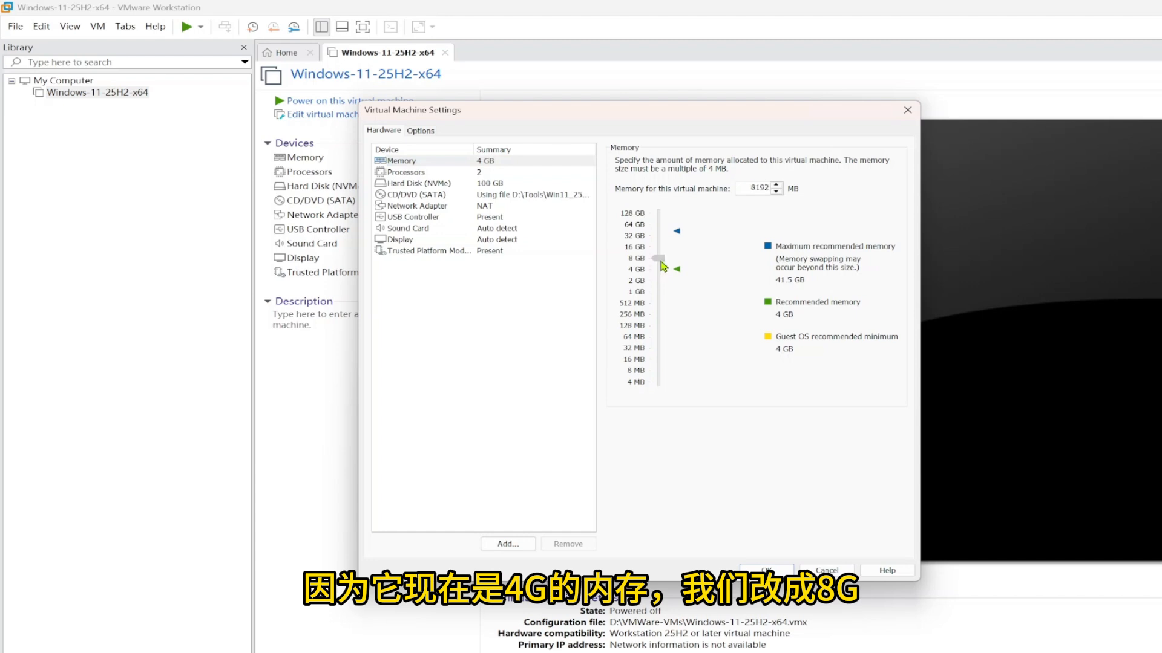
pyautogui.click(408, 173)
pyautogui.click(786, 162)
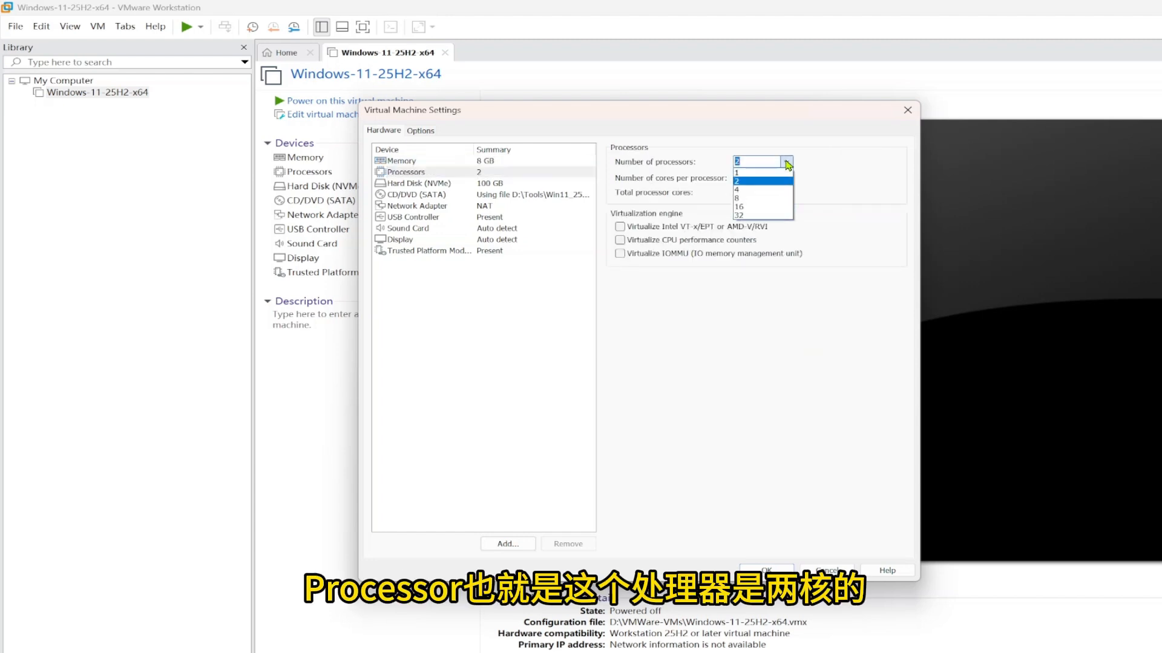
pyautogui.click(747, 196)
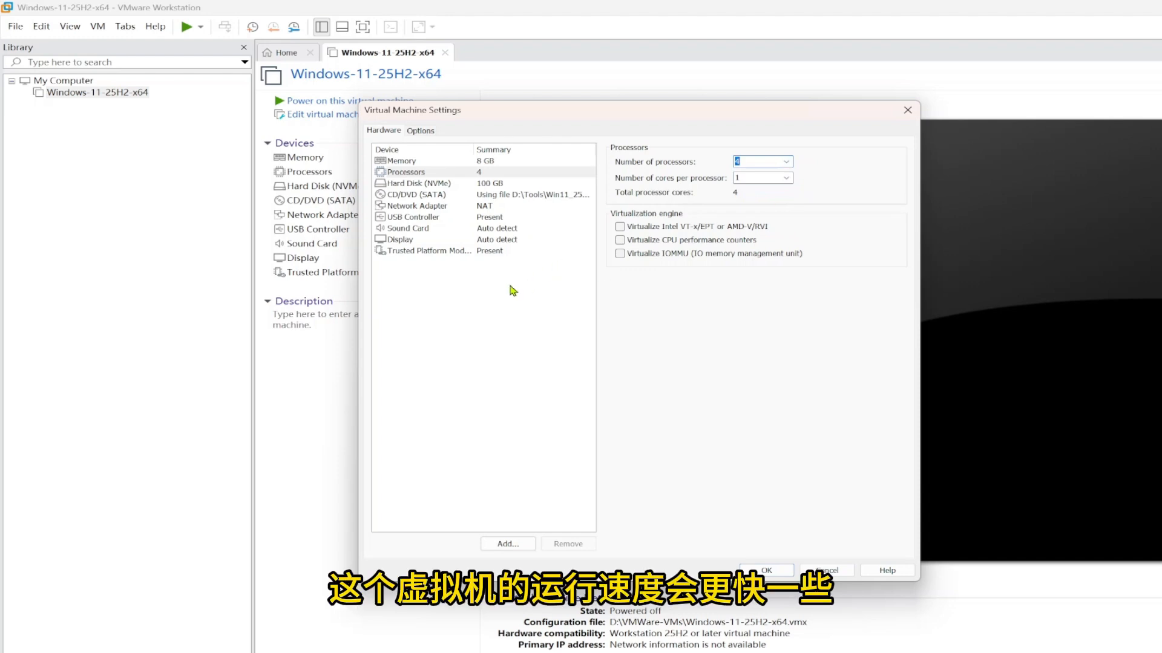
# Disable side channel mitigations for Hyper-V hosts and save the settings
pyautogui.click(421, 131)
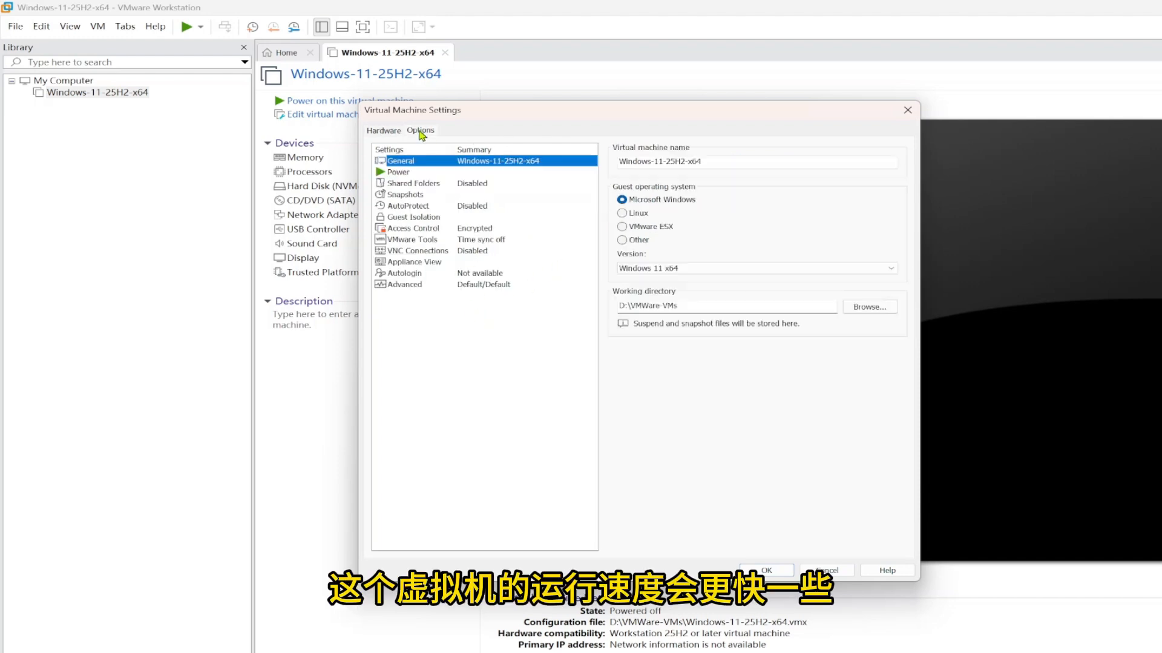
pyautogui.click(411, 287)
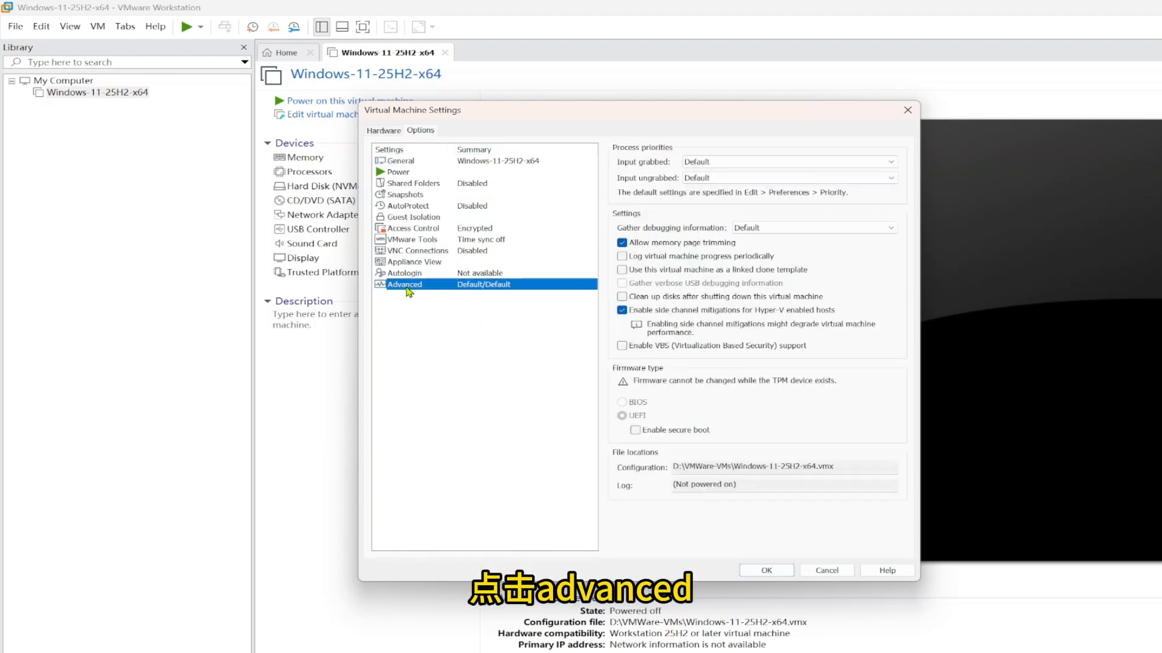
pyautogui.click(622, 311)
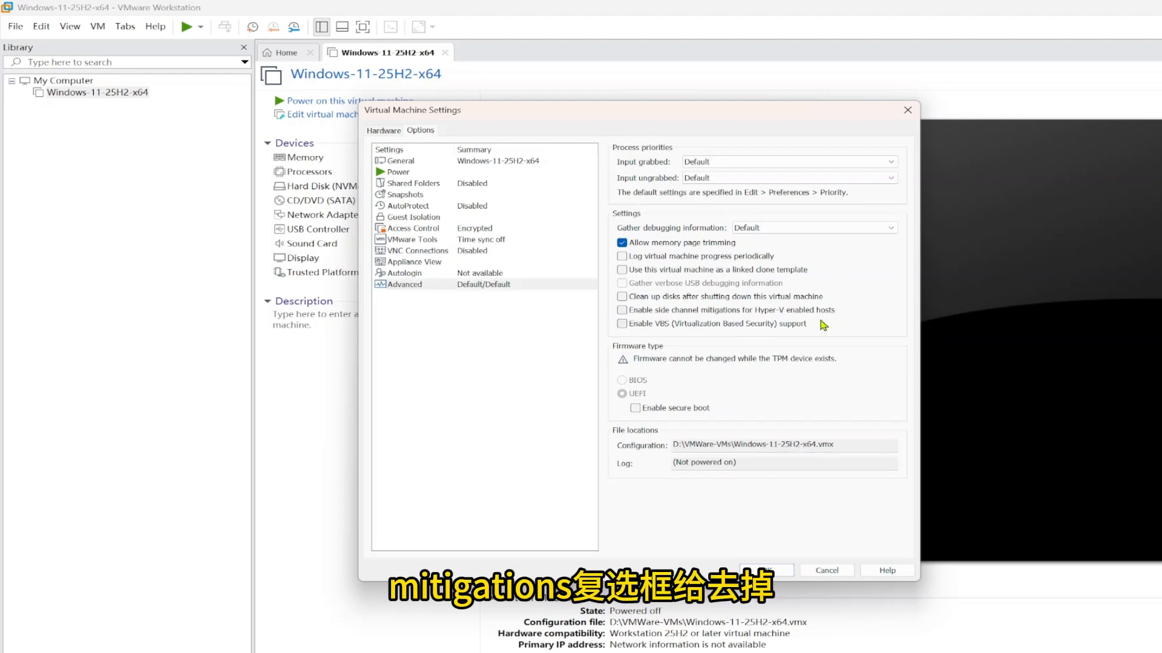
pyautogui.click(766, 570)
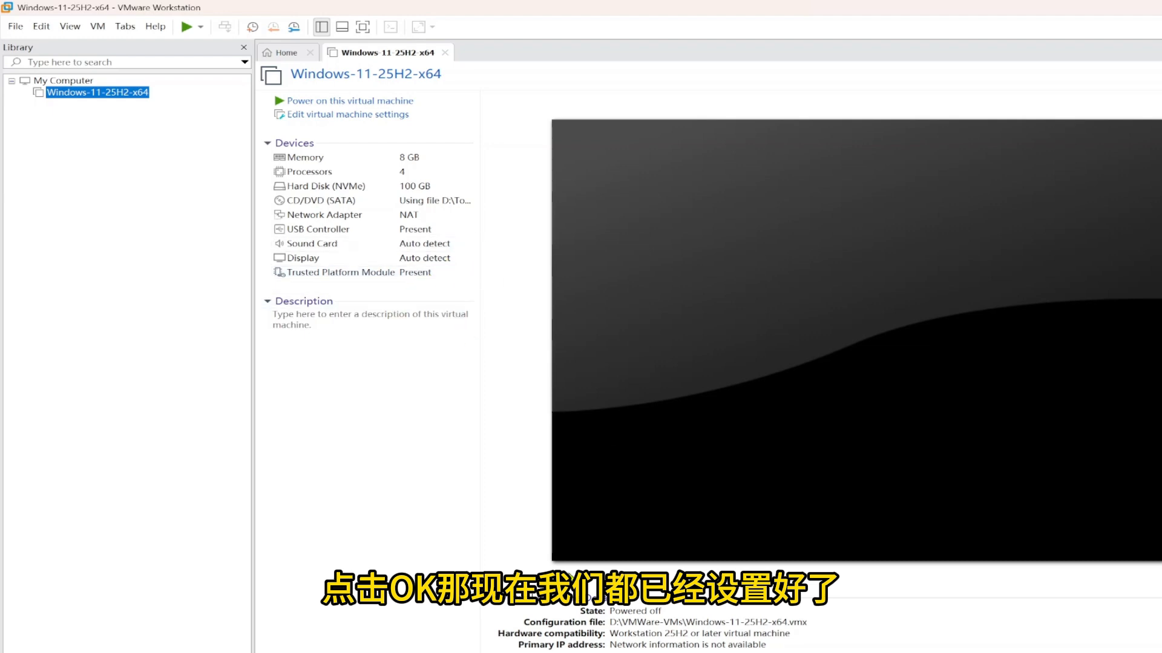
# Power on the Windows-11-25H2-x64 VM and boot it from the install DVD
pyautogui.rightClick(89, 93)
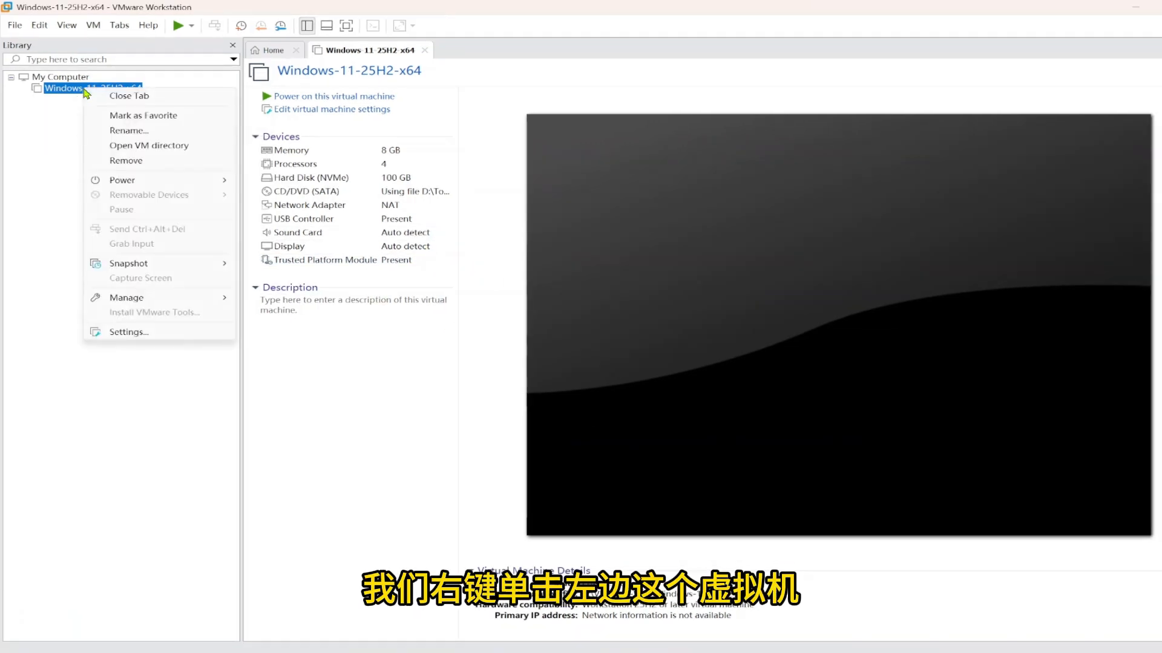
pyautogui.moveTo(202, 181)
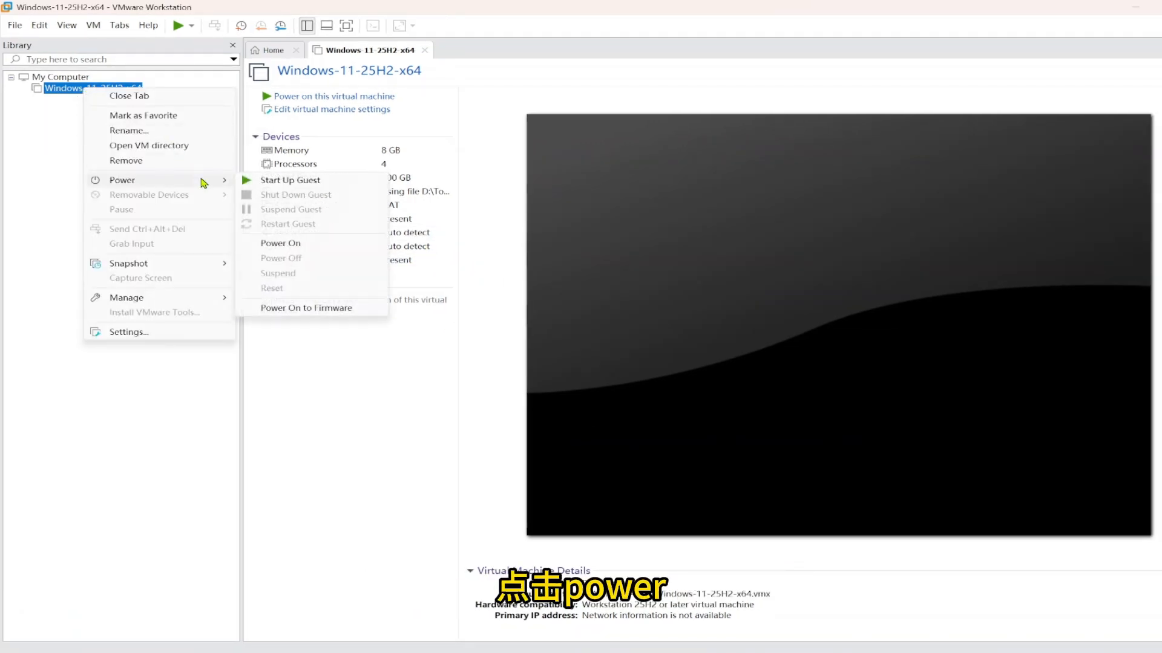
pyautogui.click(290, 181)
pyautogui.click(581, 261)
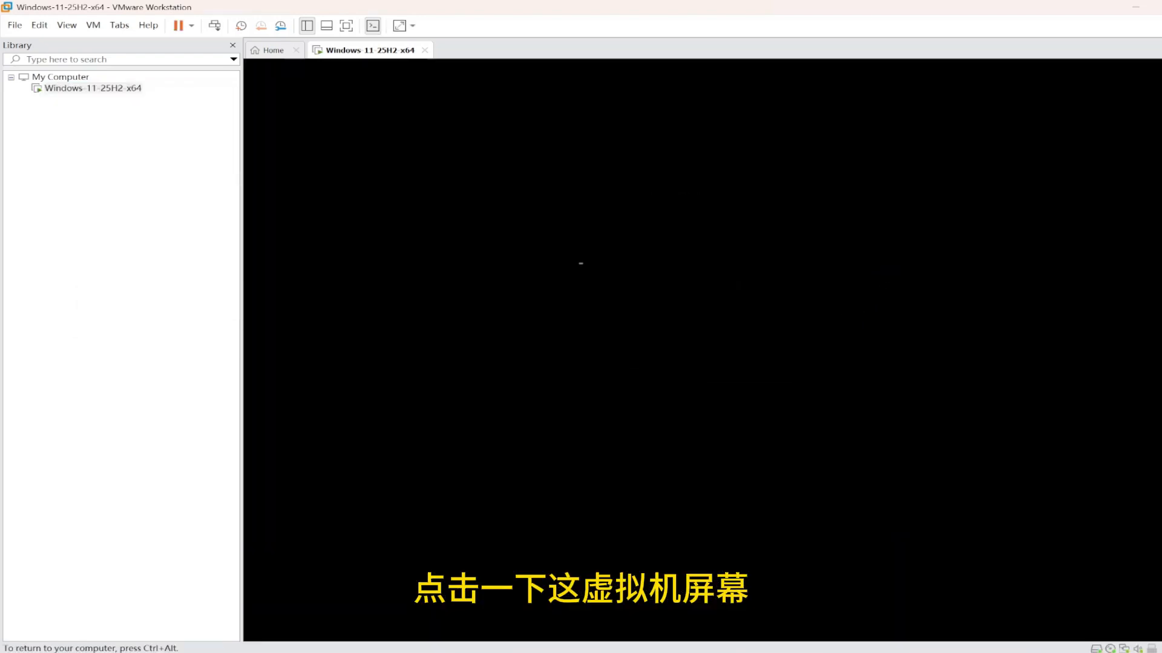
pyautogui.press('Return')
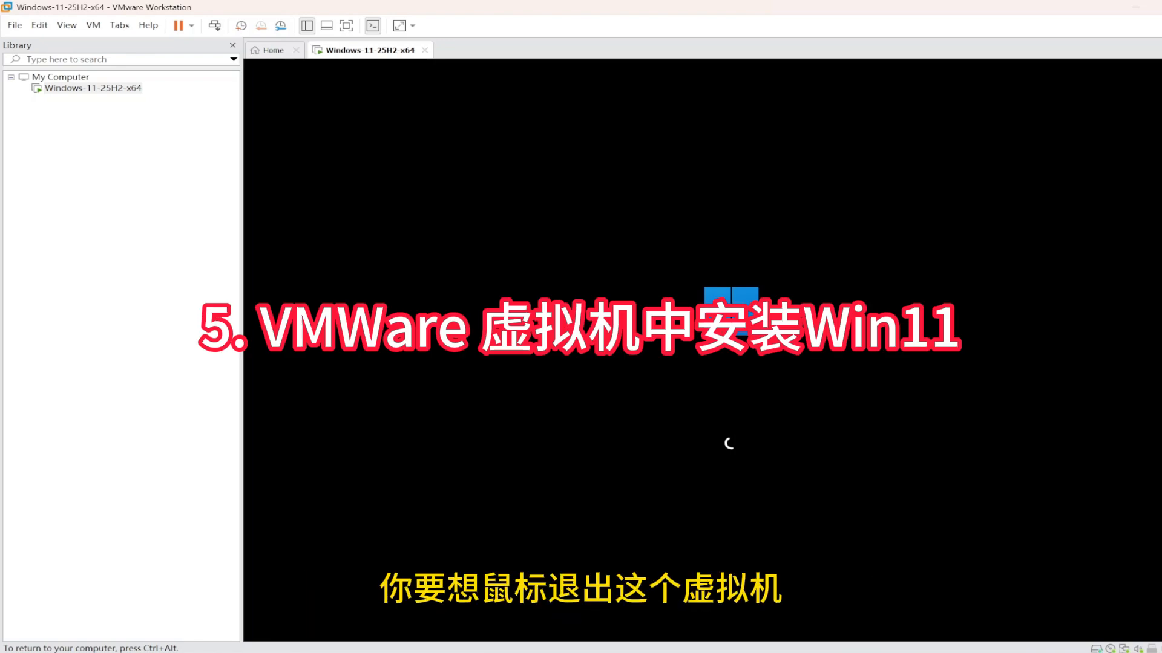
pyautogui.hotkey('ctrl', 'alt')
pyautogui.click(392, 187)
pyautogui.hotkey('ctrl', 'alt')
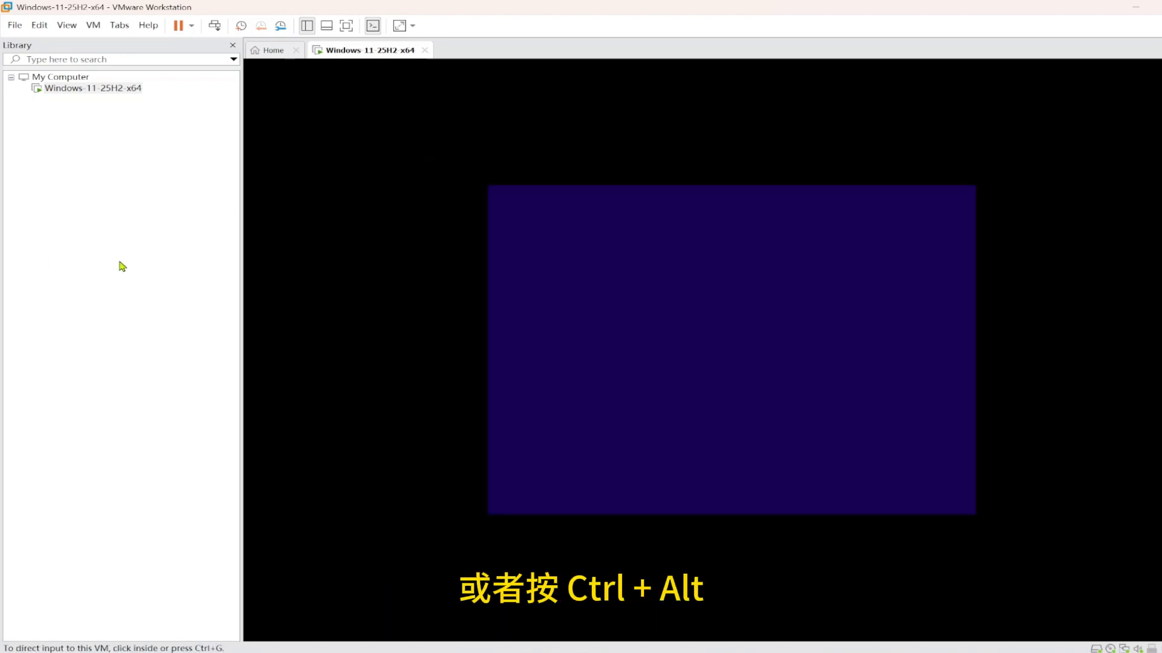
pyautogui.hotkey('ctrl', 'alt')
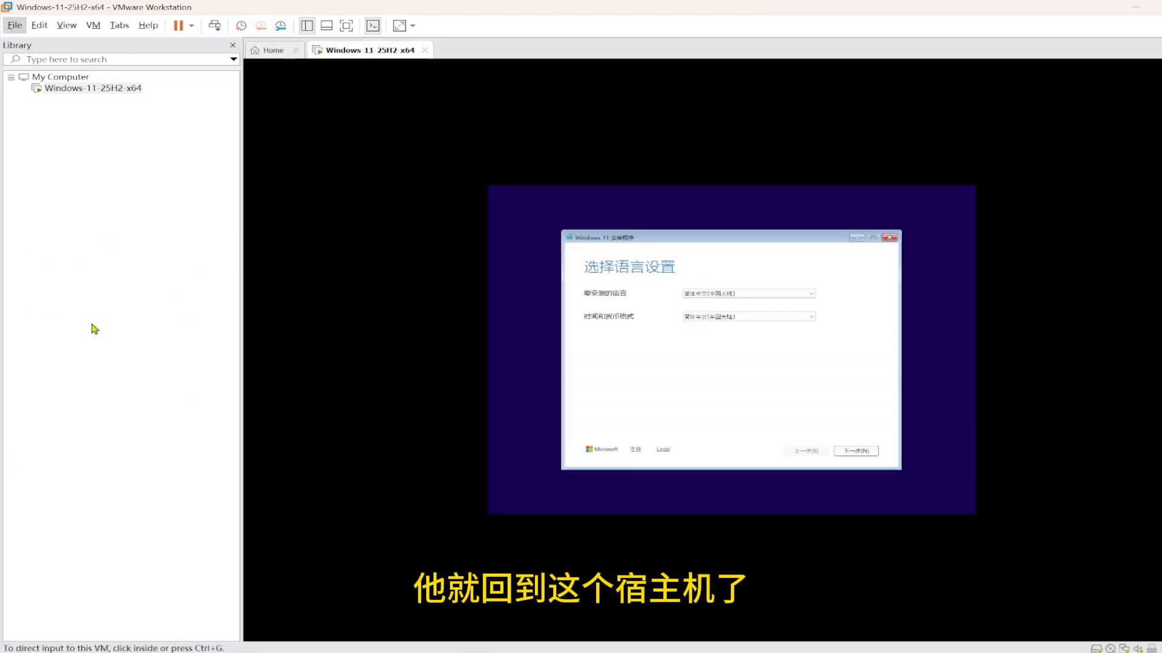
# Accept the language settings and agreement in setup, then skip the product key
pyautogui.press('F9')
pyautogui.click(678, 330)
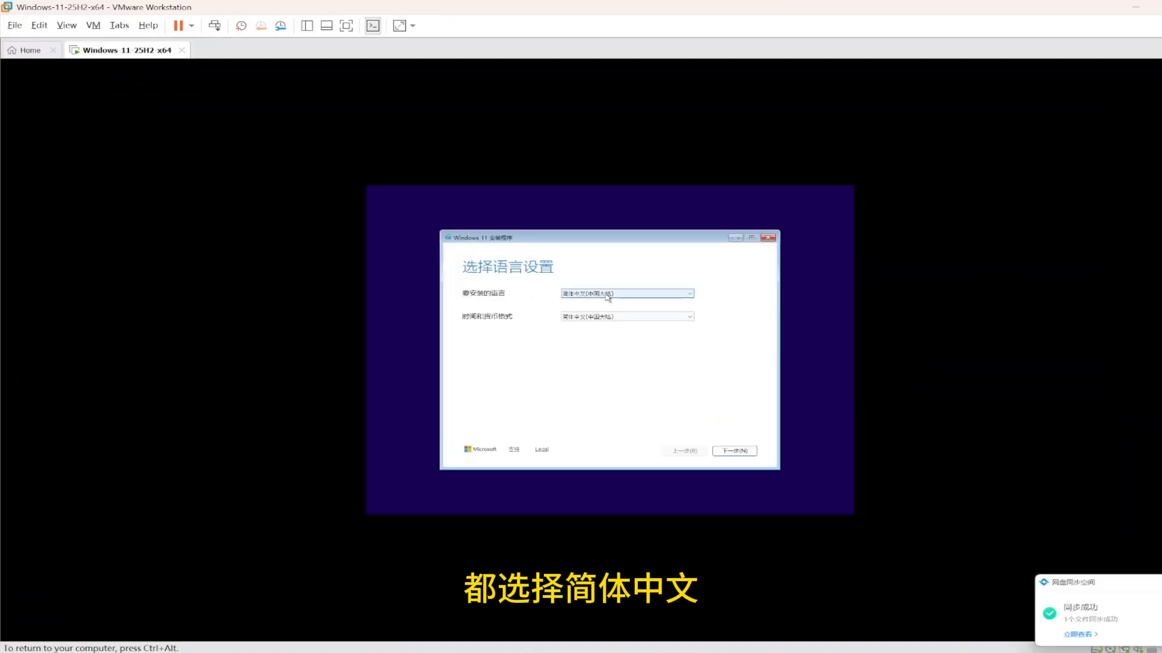
pyautogui.click(729, 452)
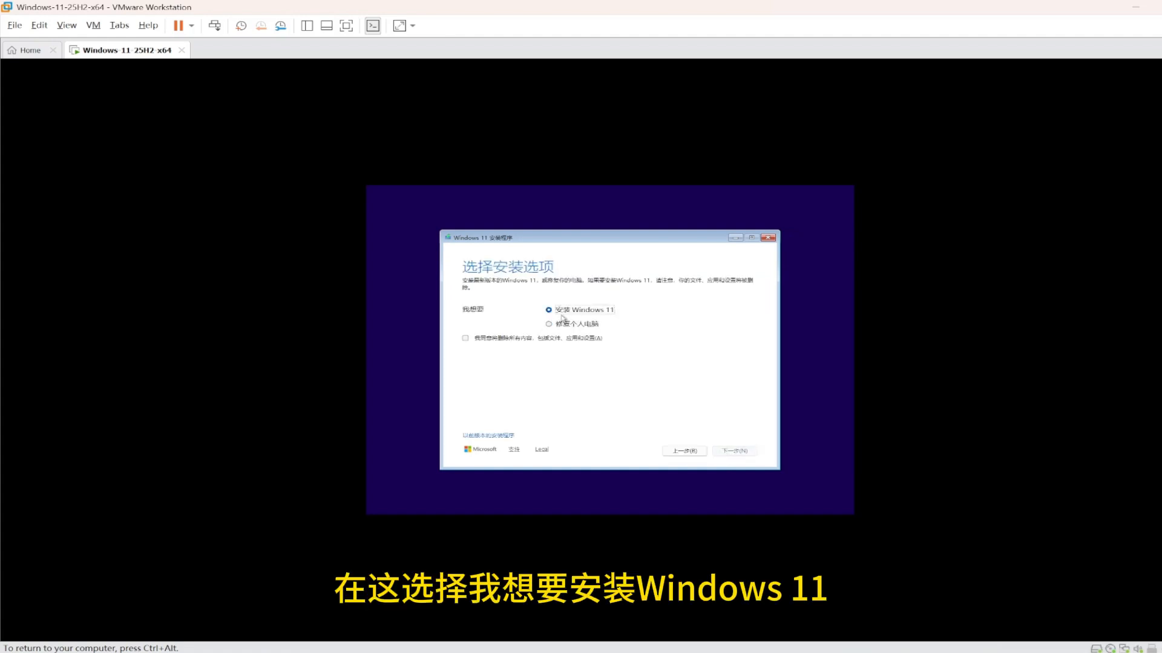
pyautogui.click(465, 338)
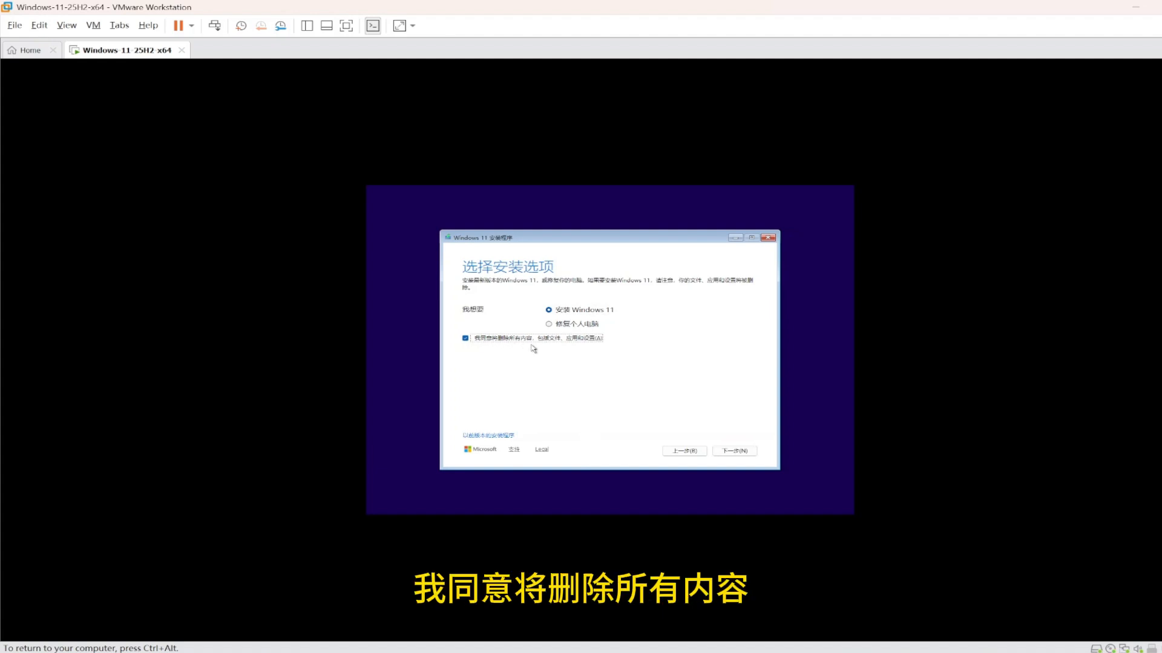
pyautogui.click(733, 451)
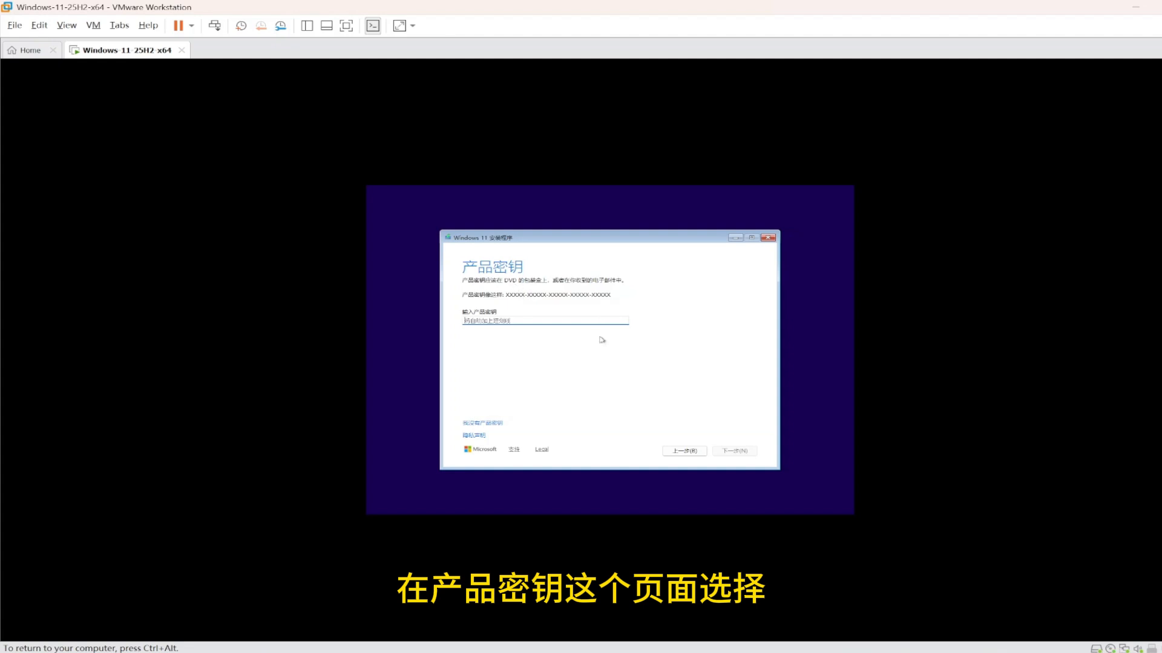
pyautogui.click(490, 424)
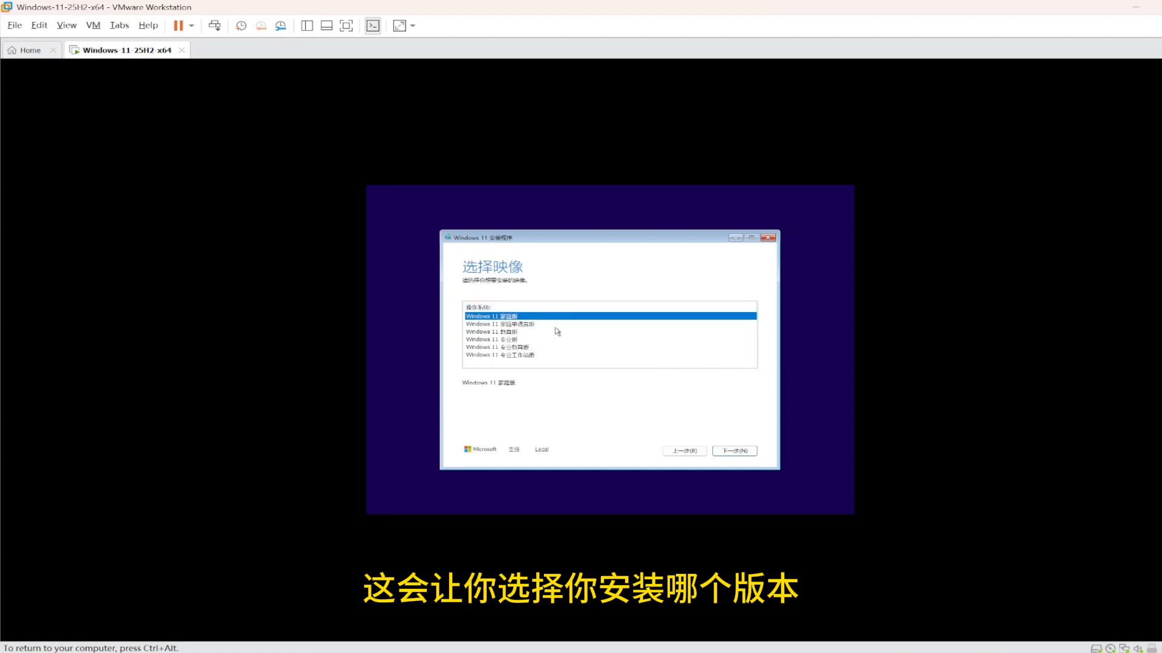
# Install Windows 11 专业版 onto the unallocated 100 GB Disk 0
pyautogui.click(510, 341)
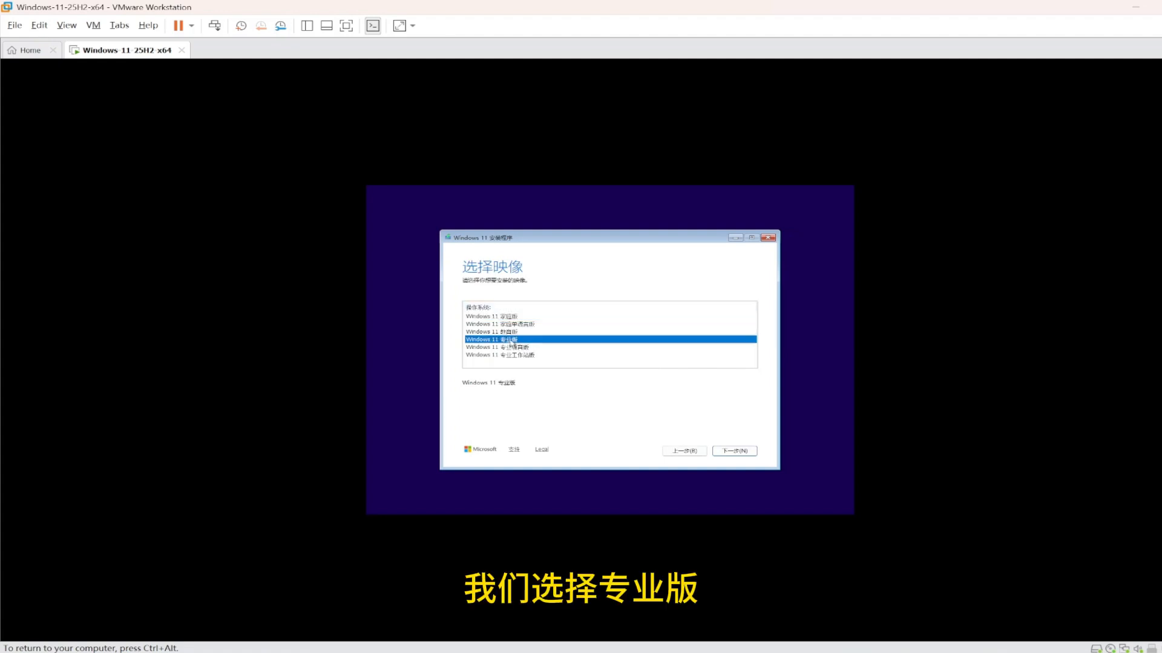
pyautogui.click(735, 450)
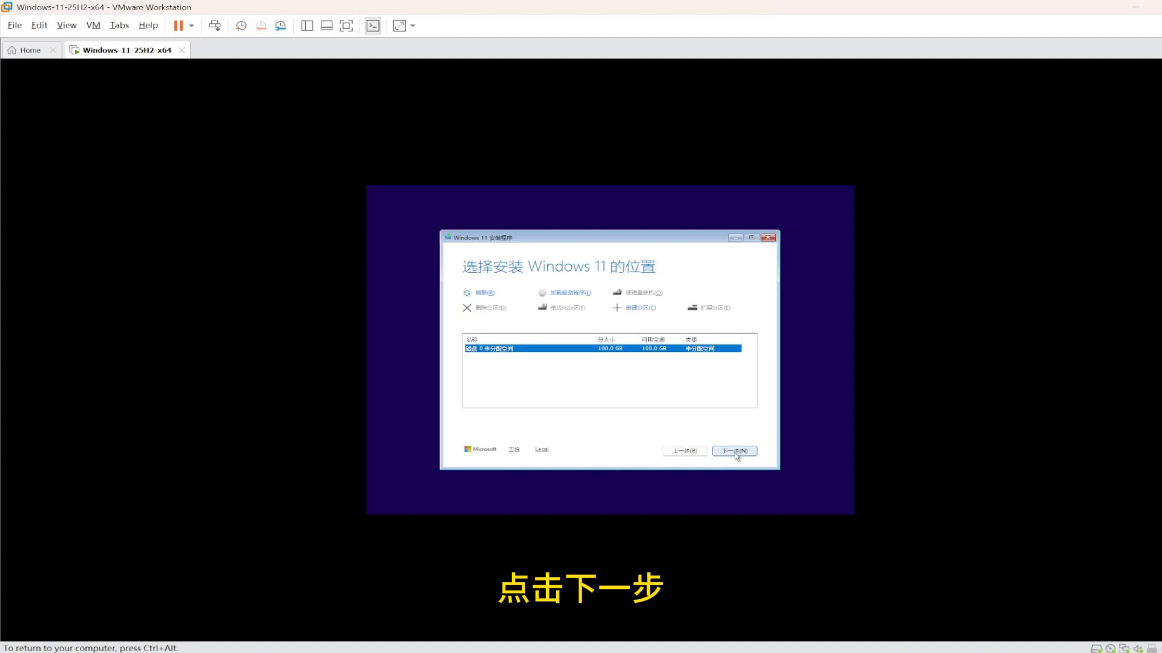
pyautogui.click(735, 451)
pyautogui.click(734, 452)
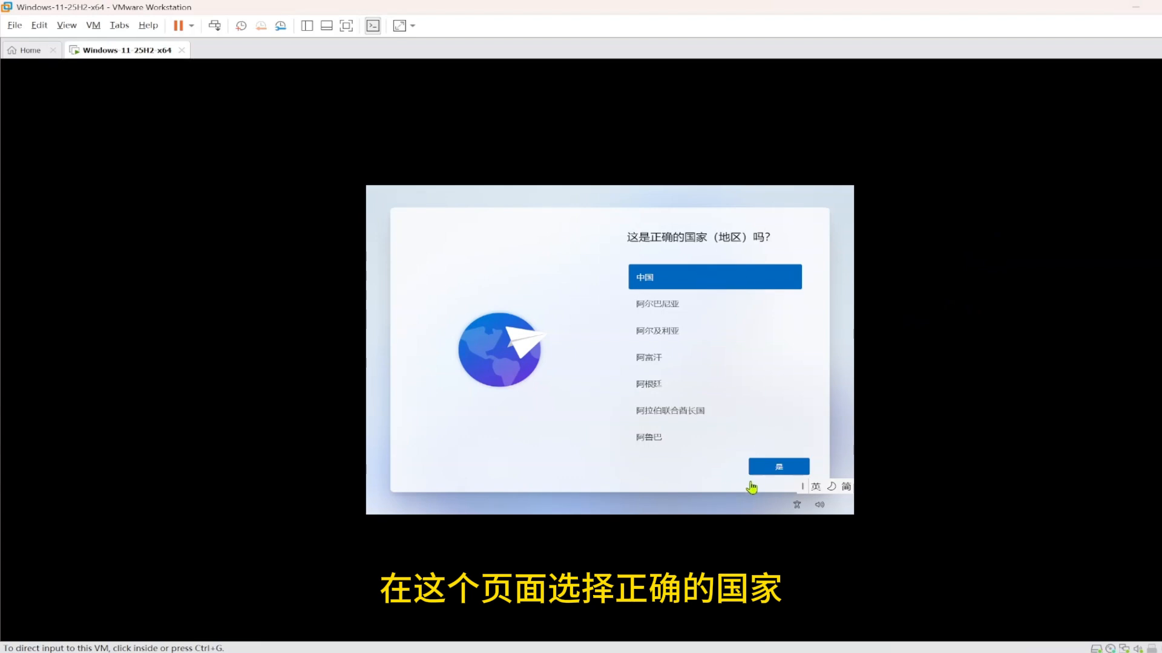
# Confirm 中国 and the suggested keyboard, skip a second layout, and keep the device name
pyautogui.click(764, 471)
pyautogui.click(765, 470)
pyautogui.click(778, 467)
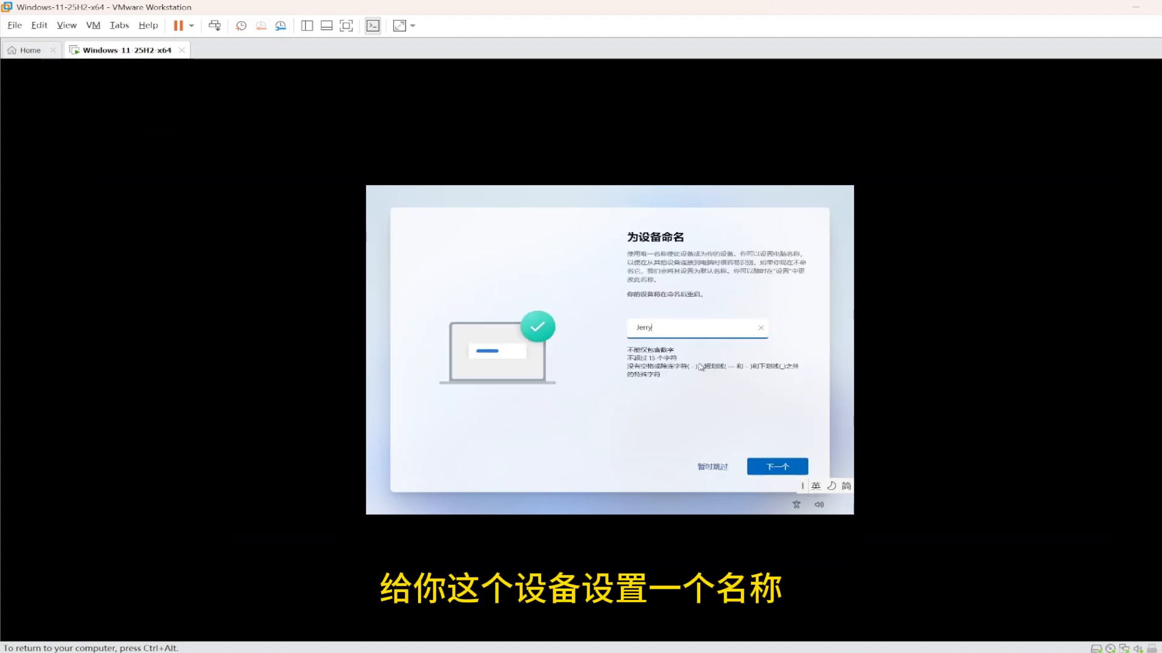
pyautogui.click(768, 465)
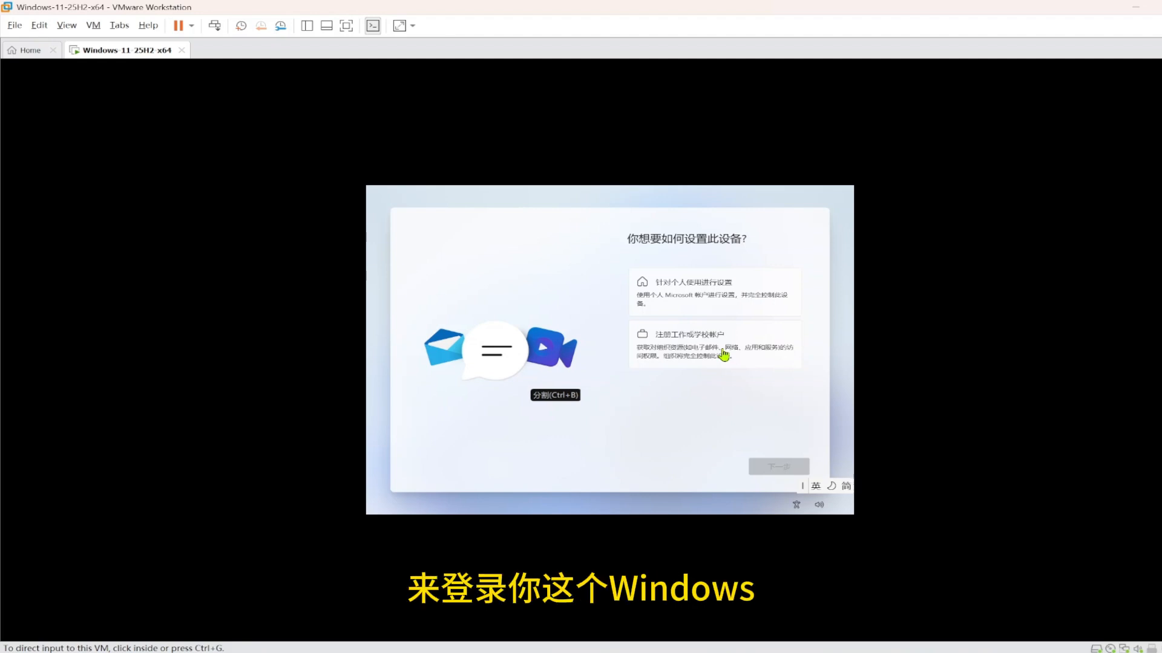
# Choose work or school setup and create the local account name and password
pyautogui.click(700, 345)
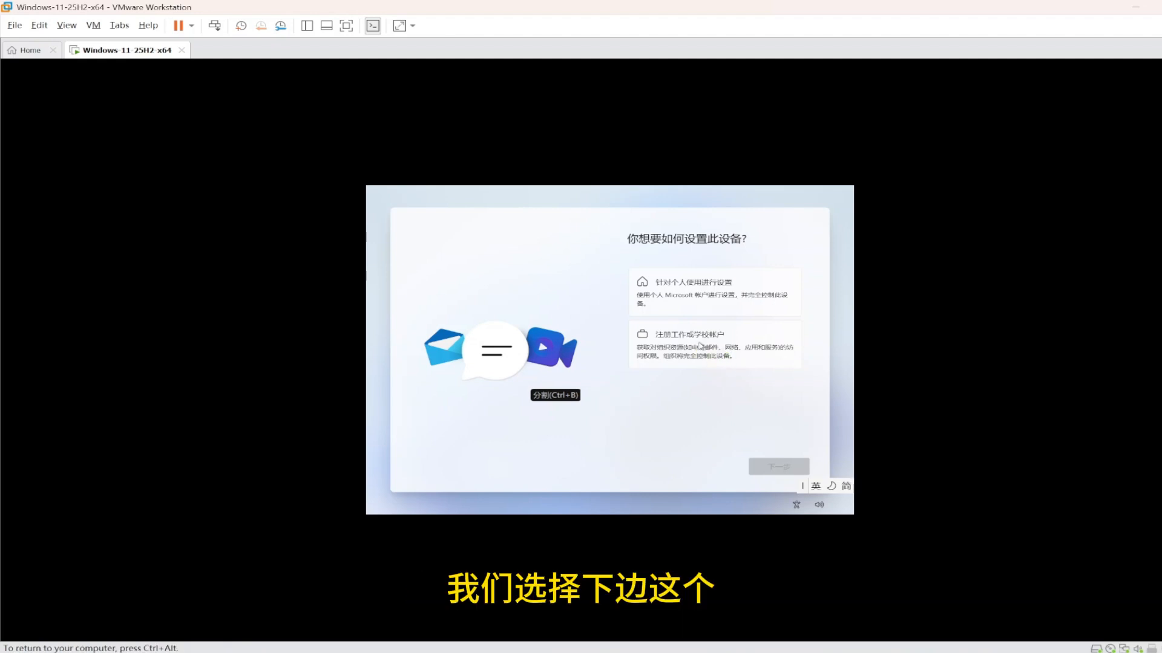
pyautogui.click(700, 344)
pyautogui.click(778, 469)
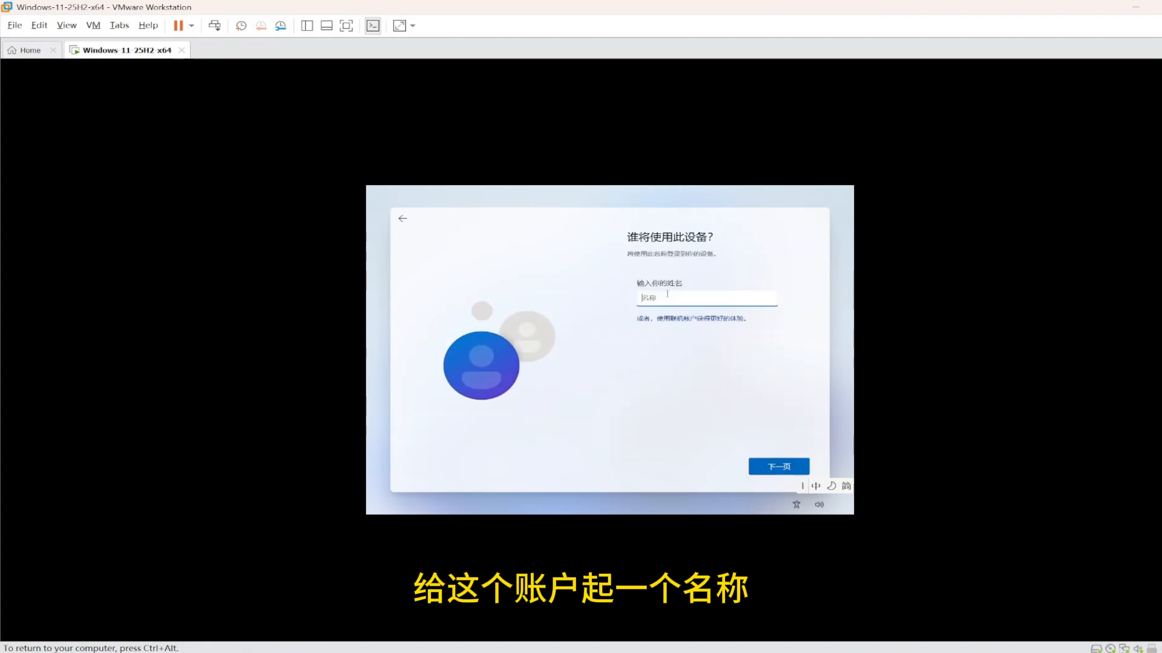
pyautogui.write('hello')
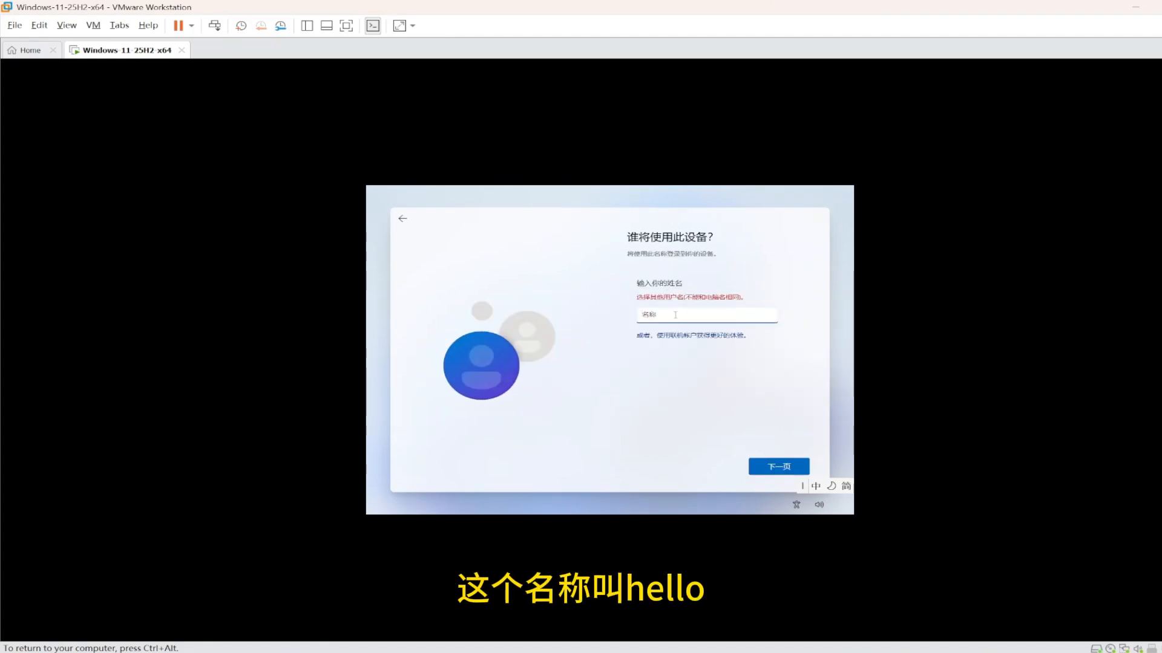
pyautogui.press('shift')
pyautogui.click(778, 467)
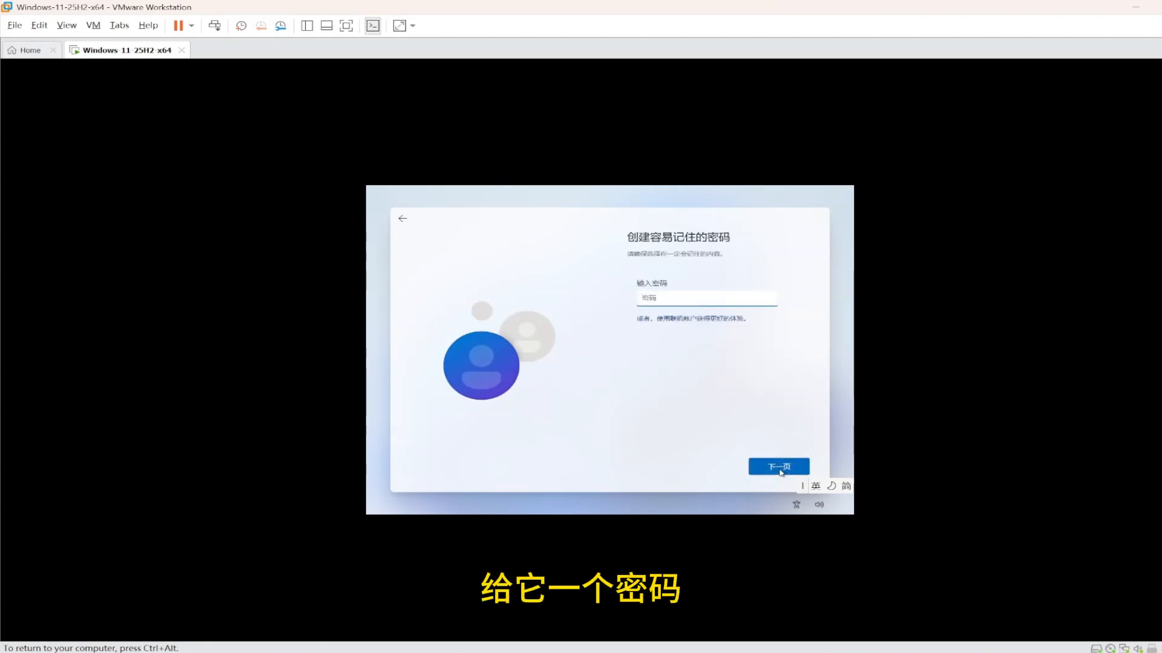
pyautogui.click(779, 467)
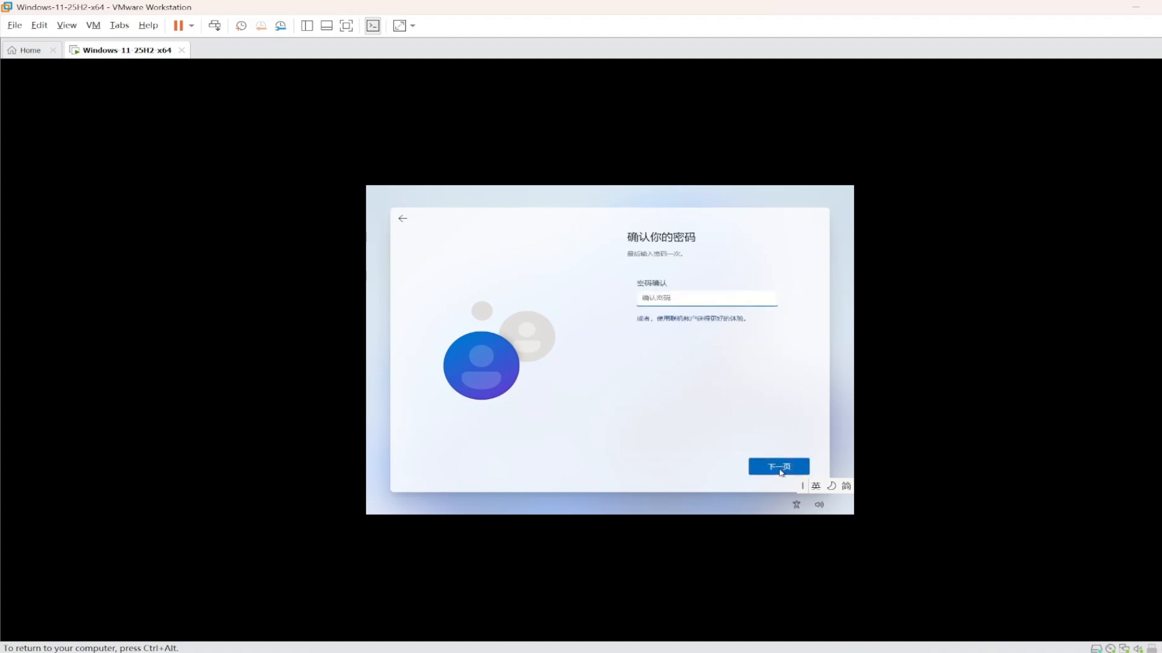
pyautogui.write('1234567890')
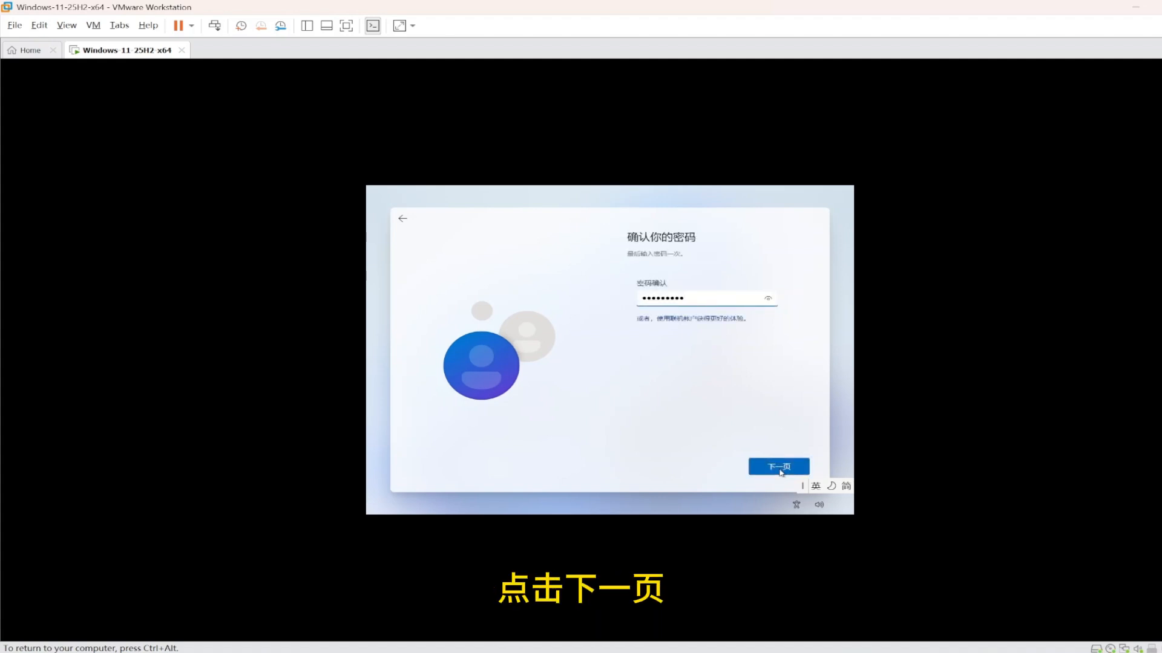
pyautogui.click(780, 470)
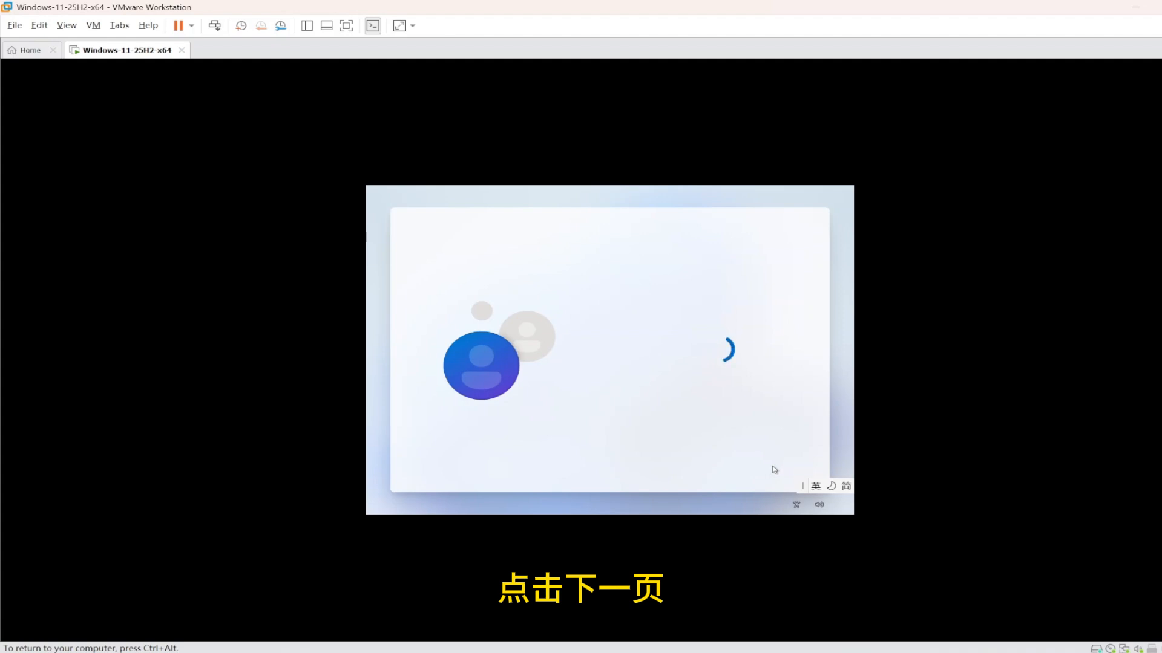
# Turn off find my device, diagnostics, inking and tailored experiences, accept, and sign in
pyautogui.click(638, 363)
pyautogui.scroll(-1, 641, 369)
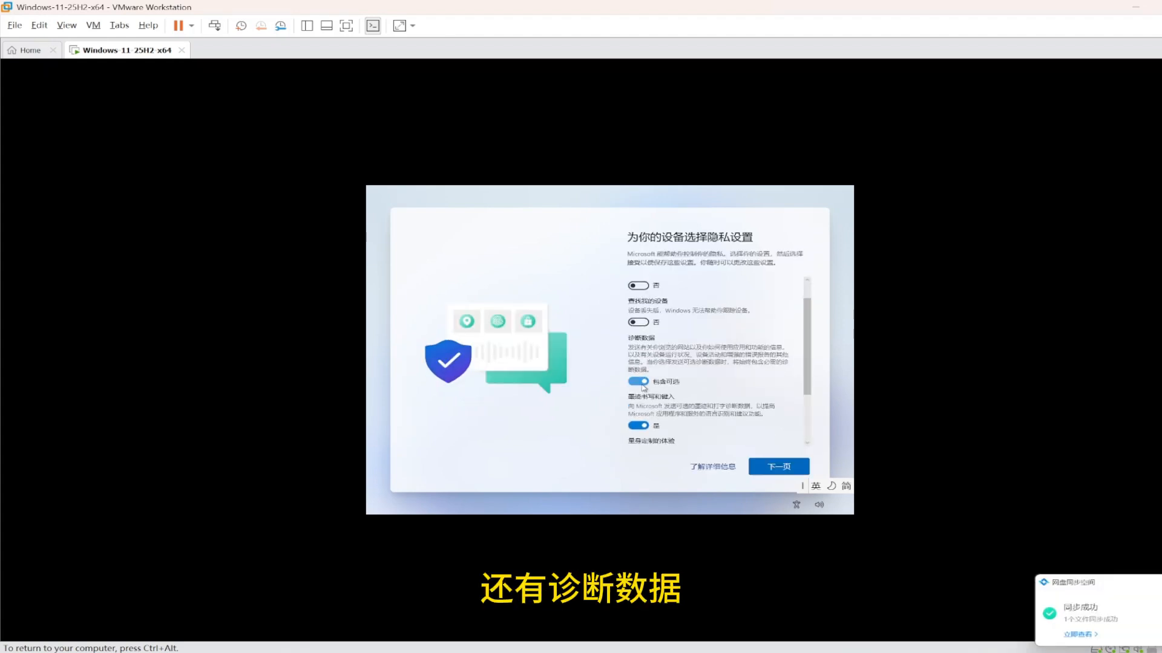
pyautogui.click(637, 372)
pyautogui.scroll(-1, 664, 396)
pyautogui.click(639, 394)
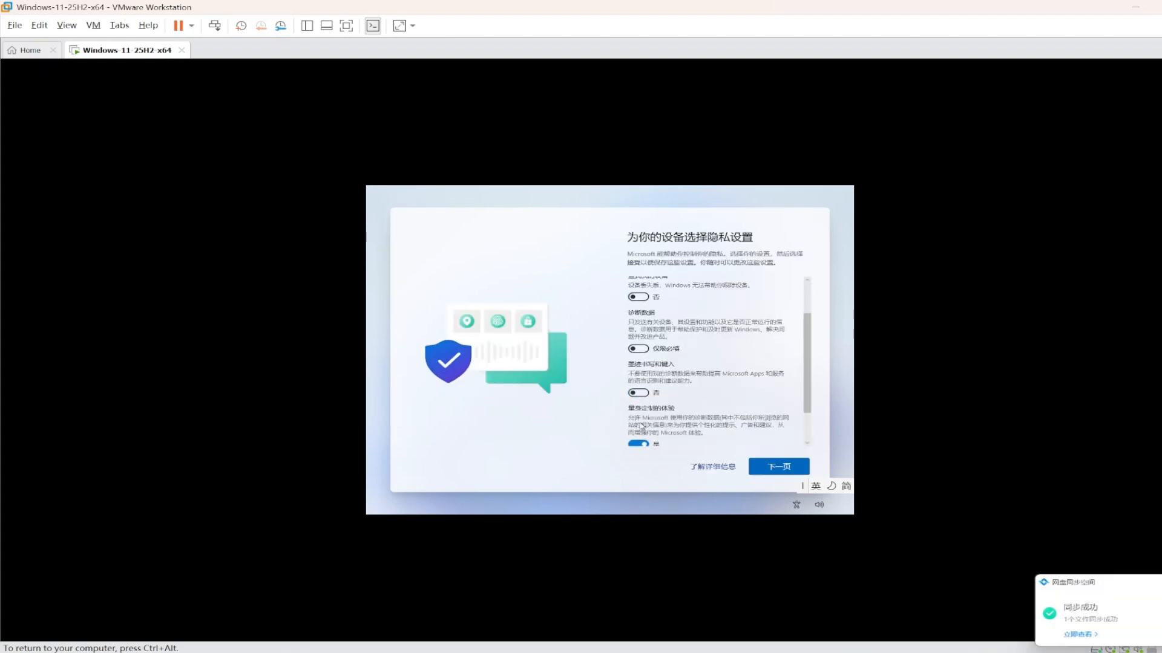
pyautogui.click(639, 443)
pyautogui.scroll(-1, 694, 372)
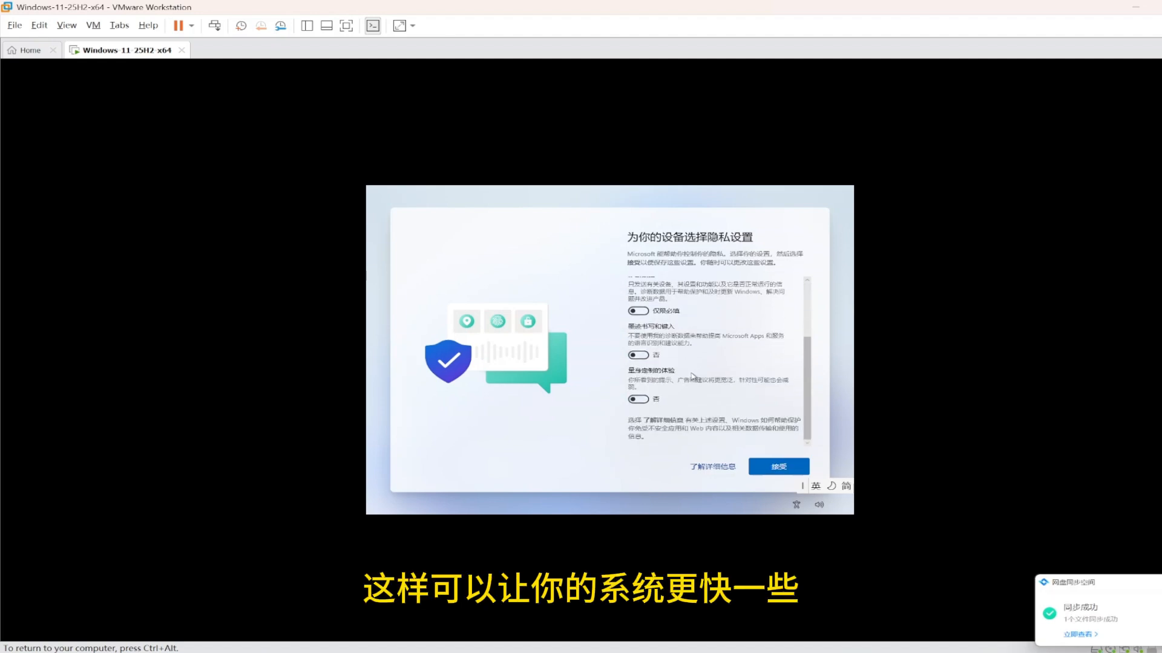
pyautogui.click(771, 468)
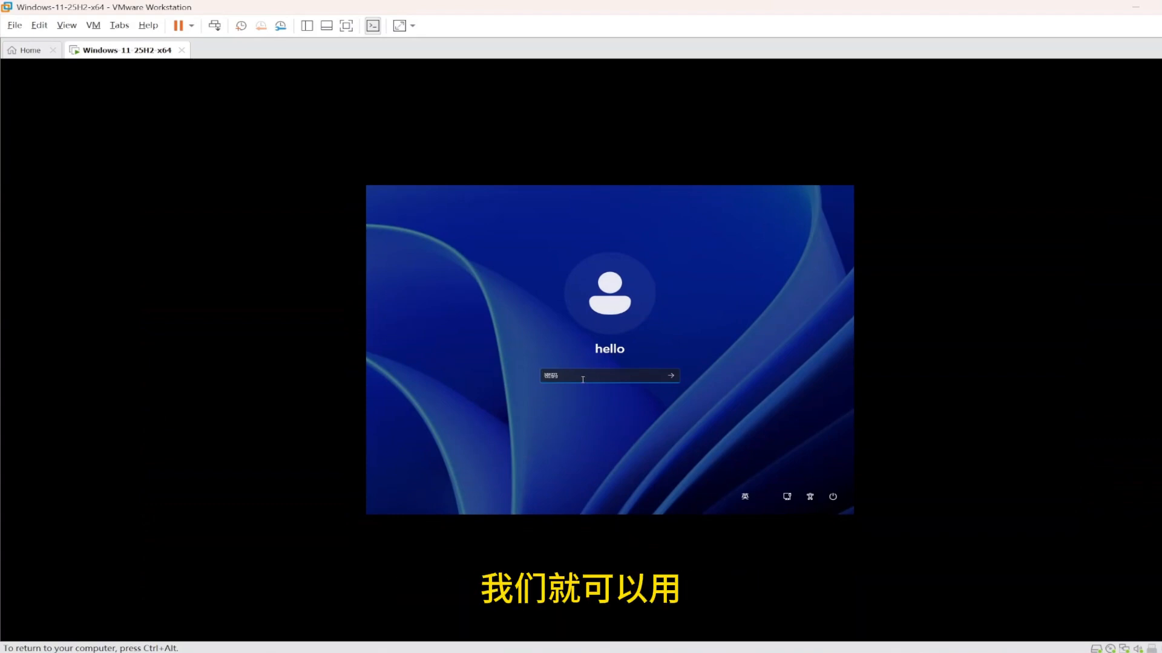
pyautogui.write('1')
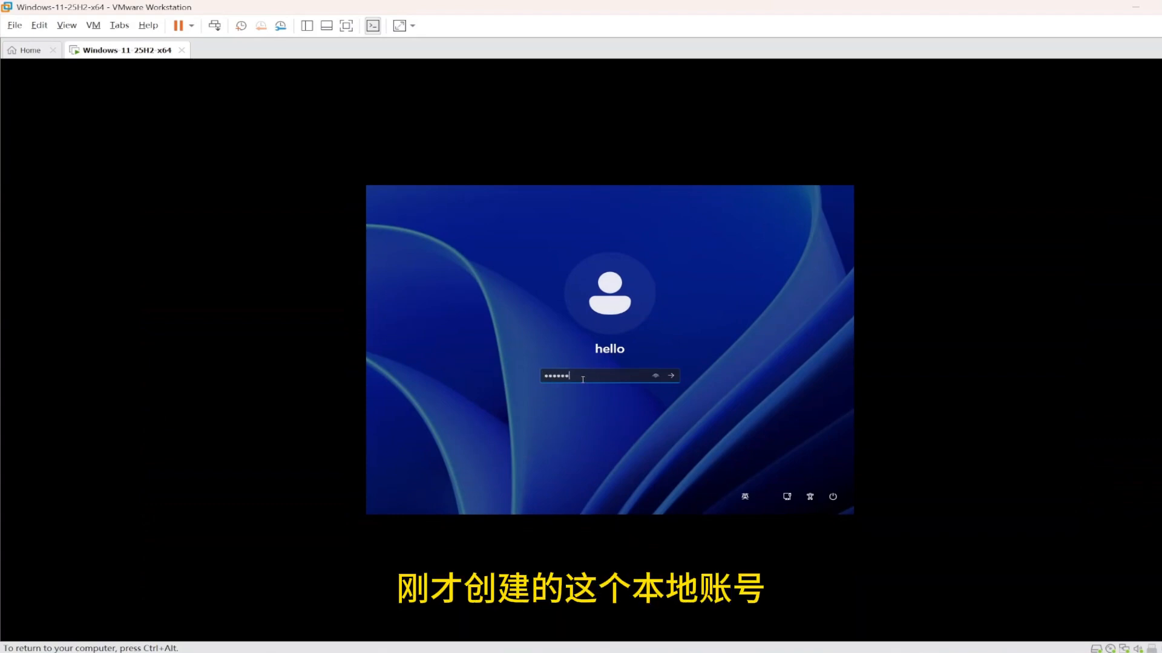
pyautogui.write('1')
pyautogui.press('Return')
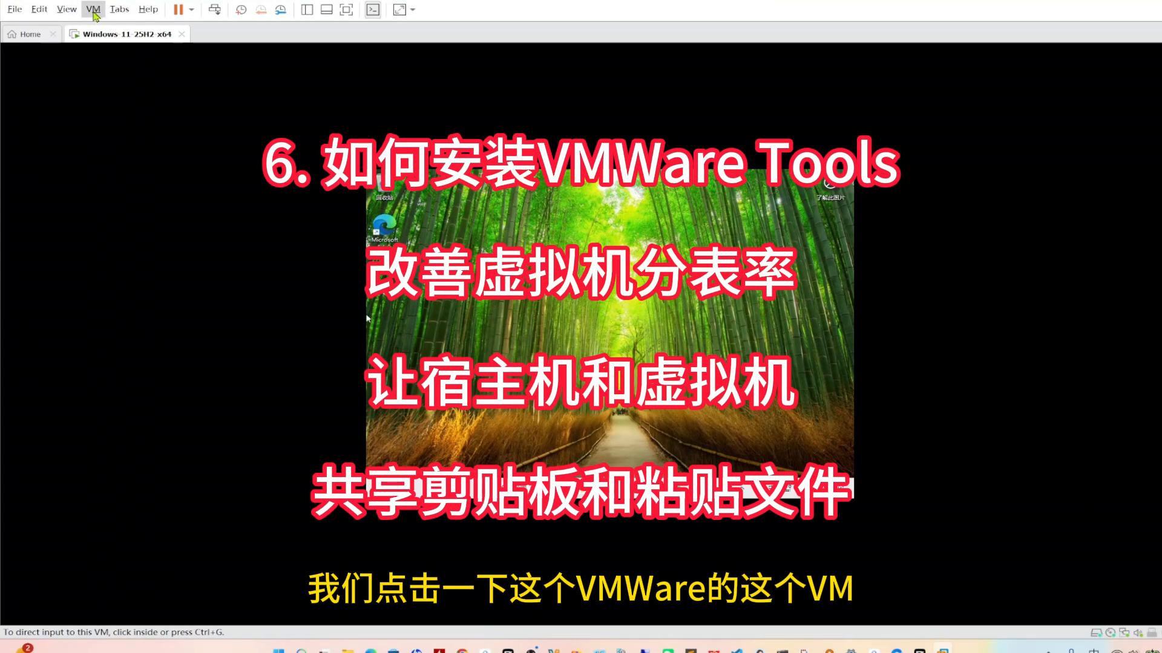
# Install VMware Tools from the guest's D: drive using Typical setup and finish the wizard
pyautogui.click(94, 11)
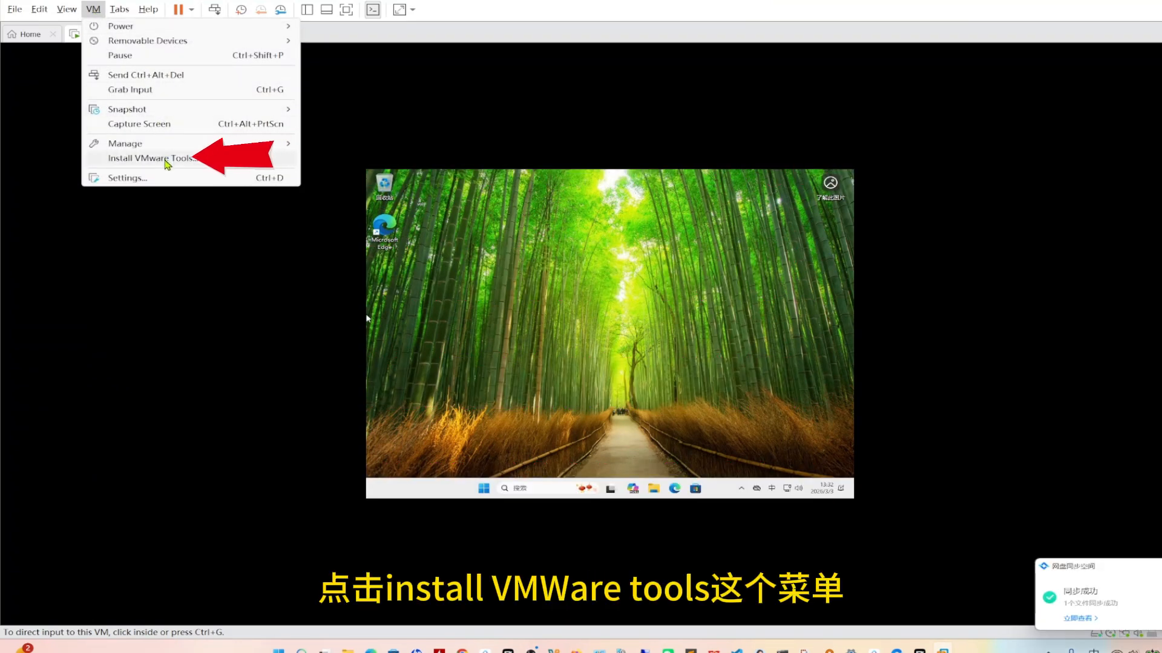
pyautogui.click(166, 161)
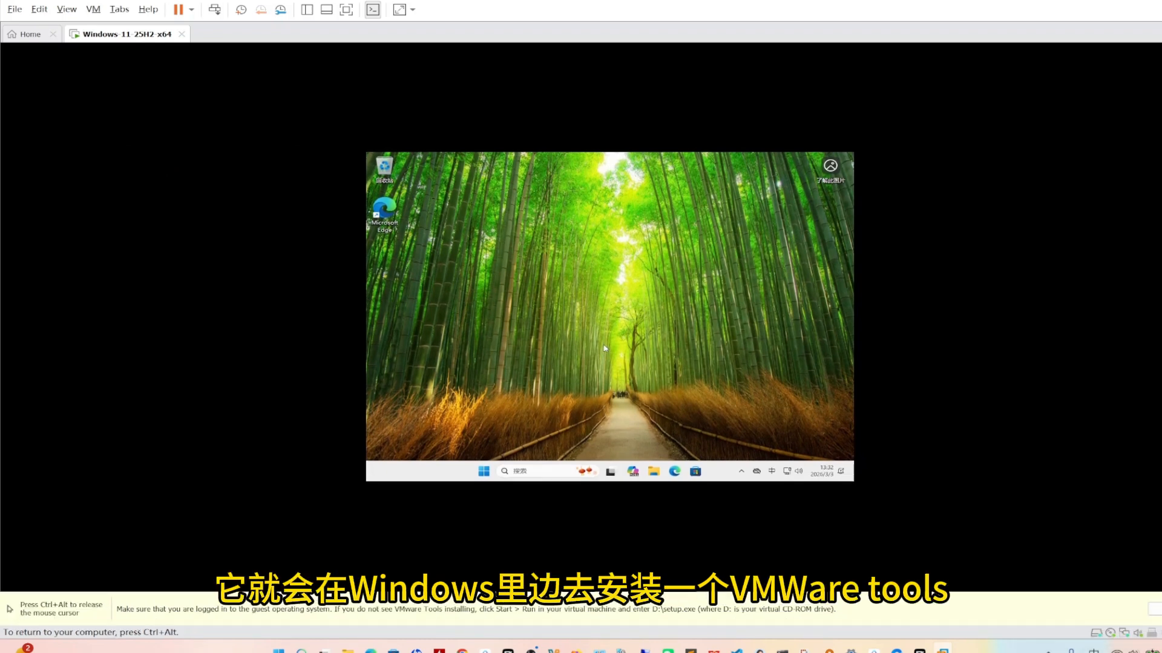
pyautogui.click(653, 472)
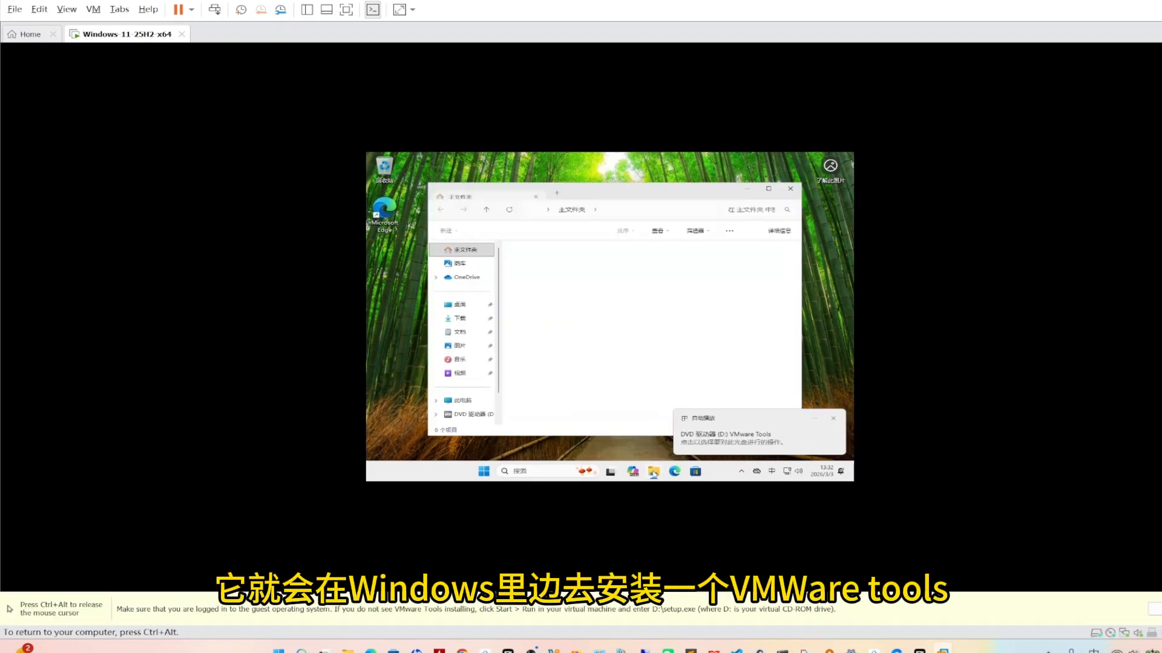
pyautogui.click(466, 419)
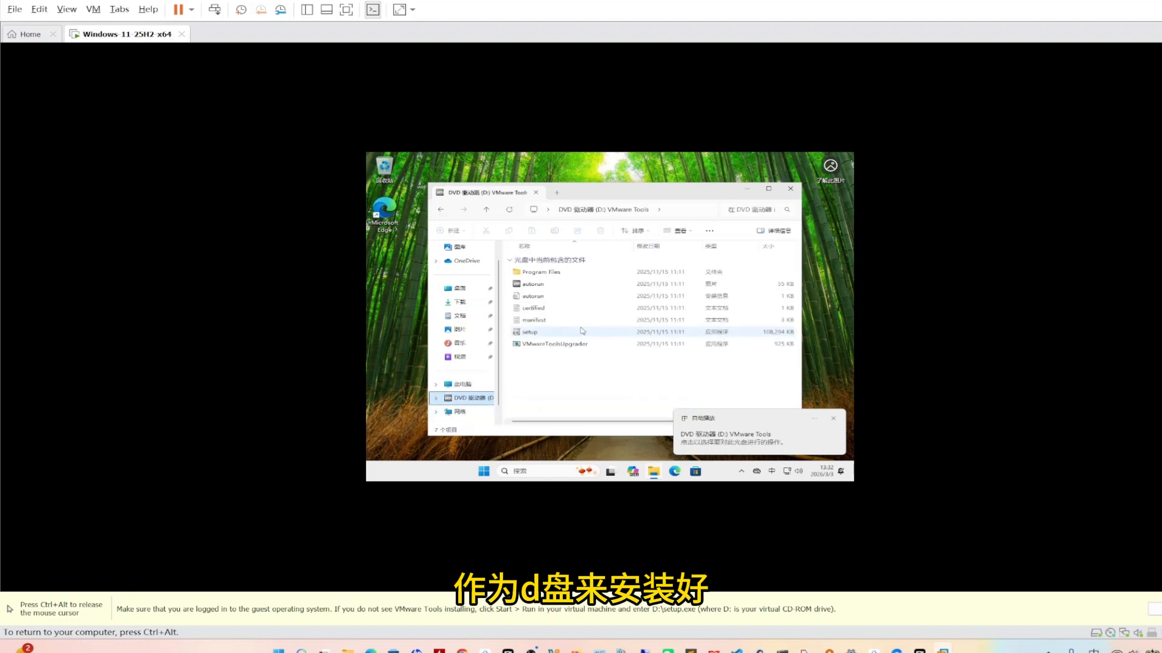
pyautogui.doubleClick(536, 334)
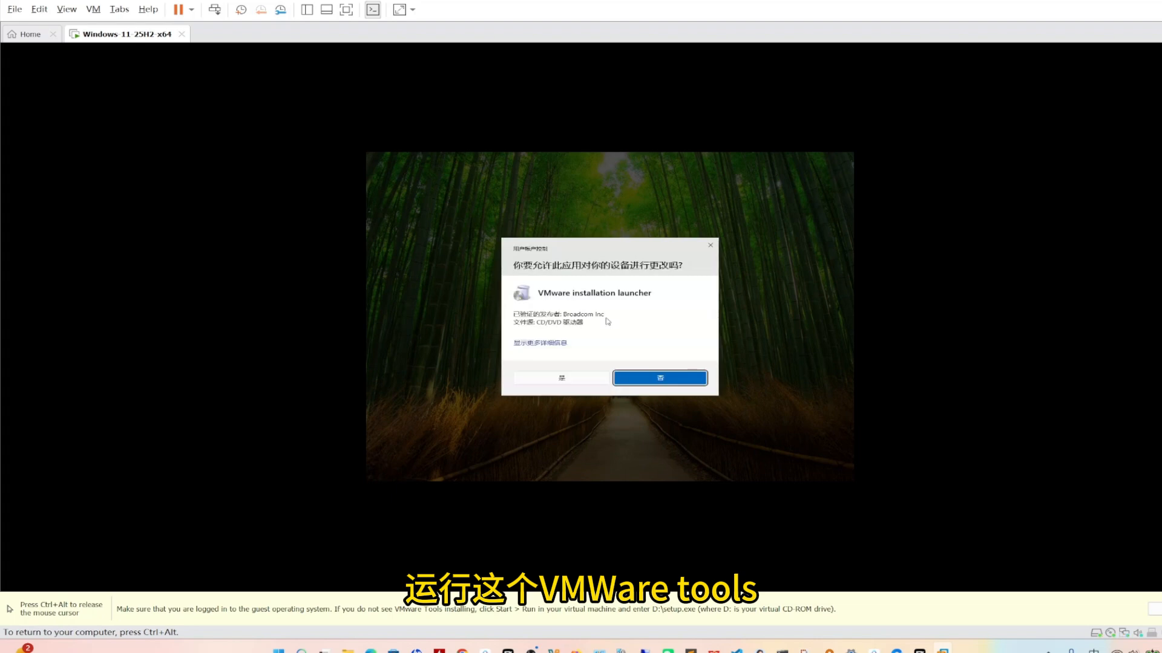
pyautogui.click(660, 376)
pyautogui.click(659, 377)
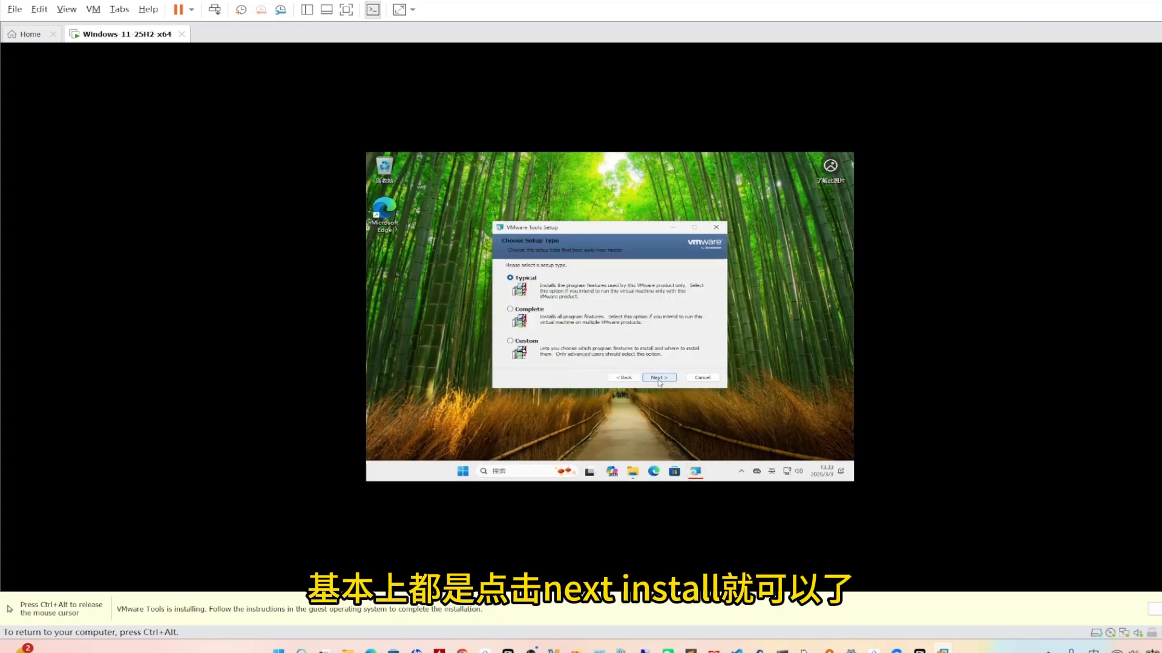
pyautogui.click(659, 377)
pyautogui.click(660, 378)
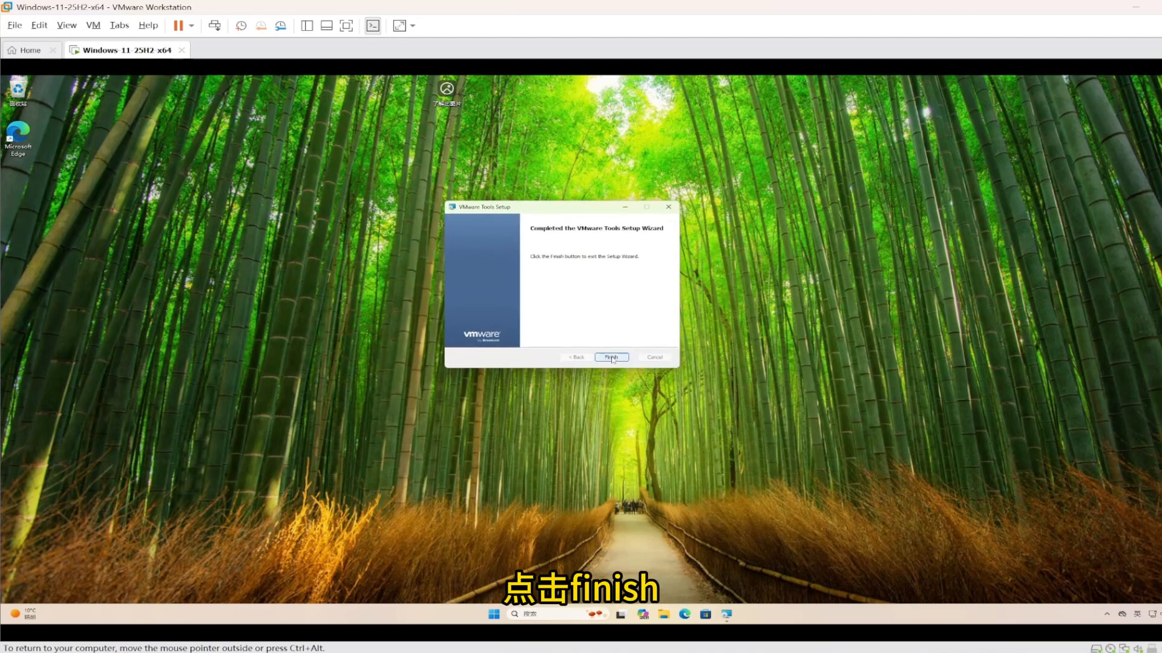
pyautogui.click(611, 357)
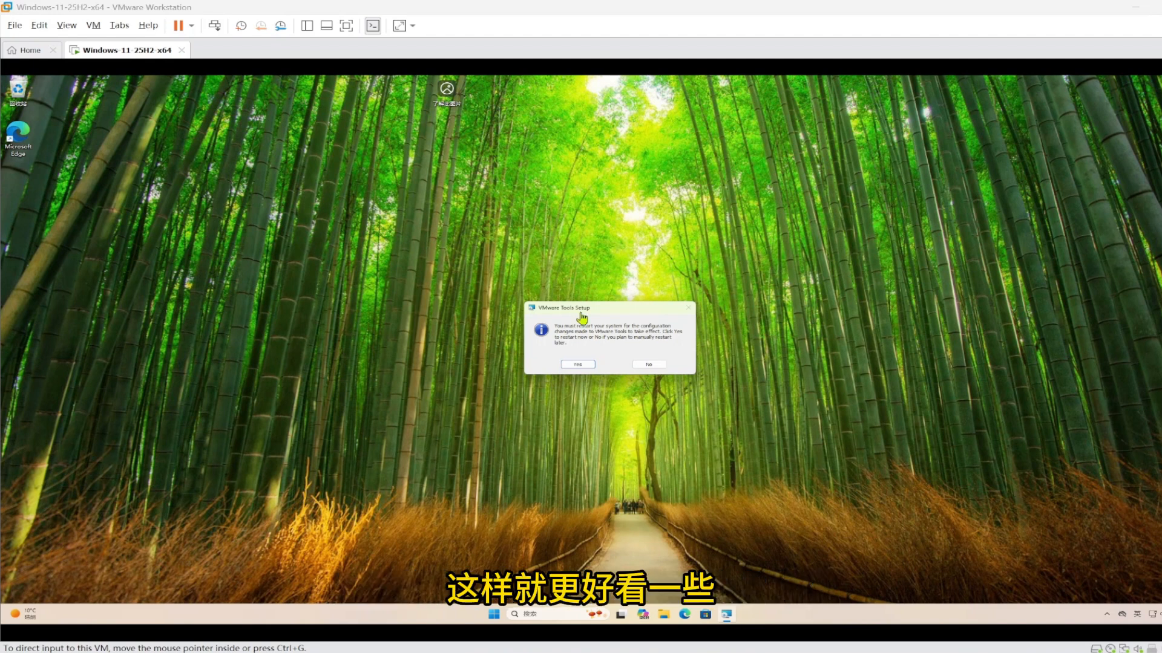
# Restart the guest and sign back in with the account password
pyautogui.click(578, 366)
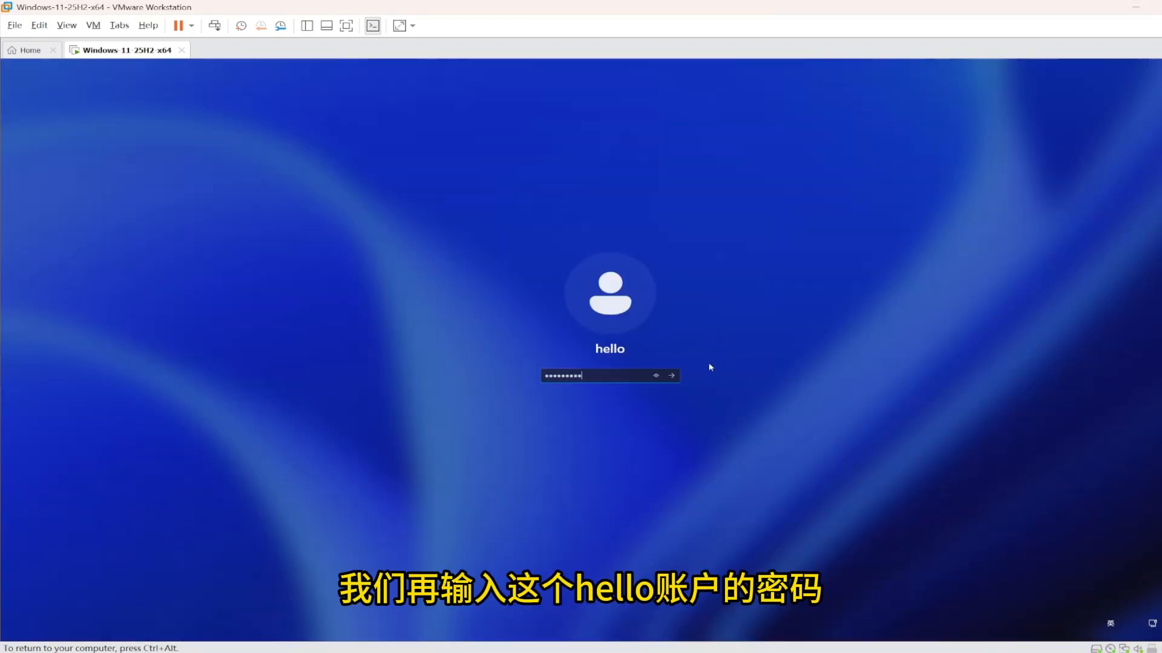
pyautogui.click(672, 376)
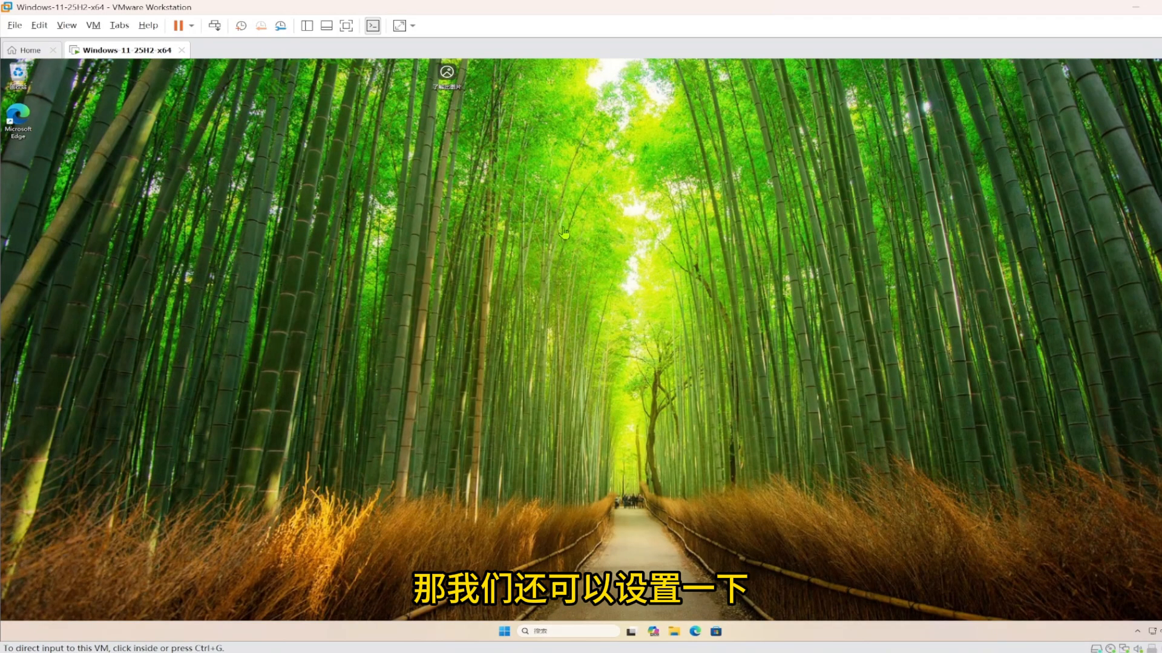
pyautogui.click(516, 200)
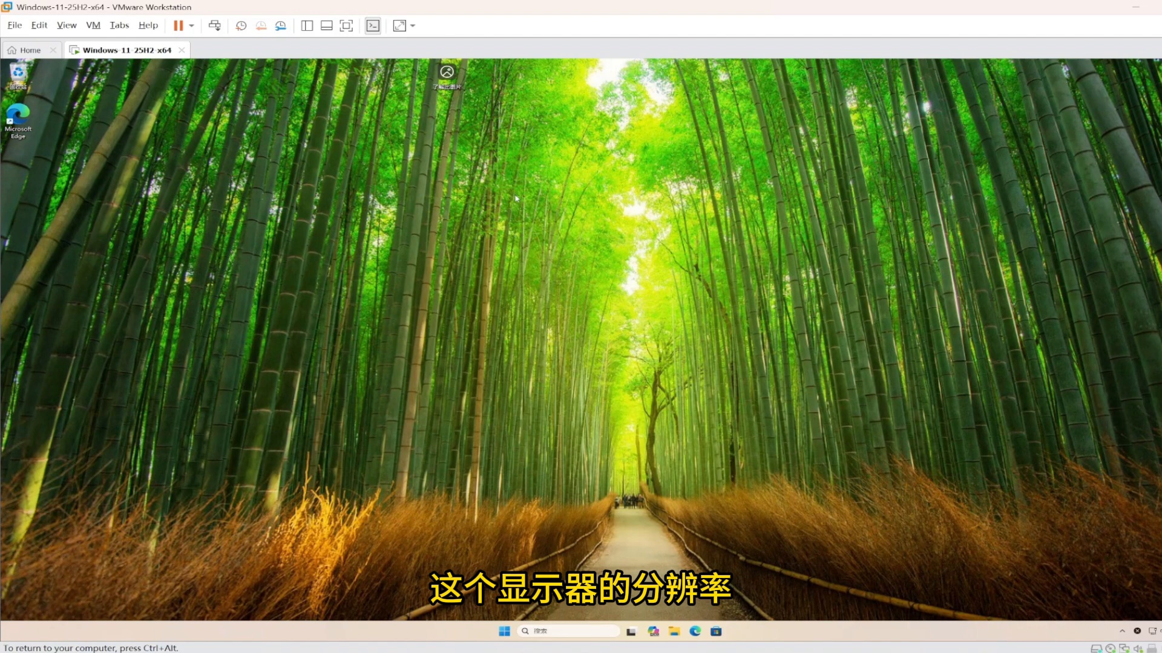
# Set the guest's display scaling to 150%, leaving resolution unchanged
pyautogui.rightClick(514, 195)
pyautogui.click(549, 301)
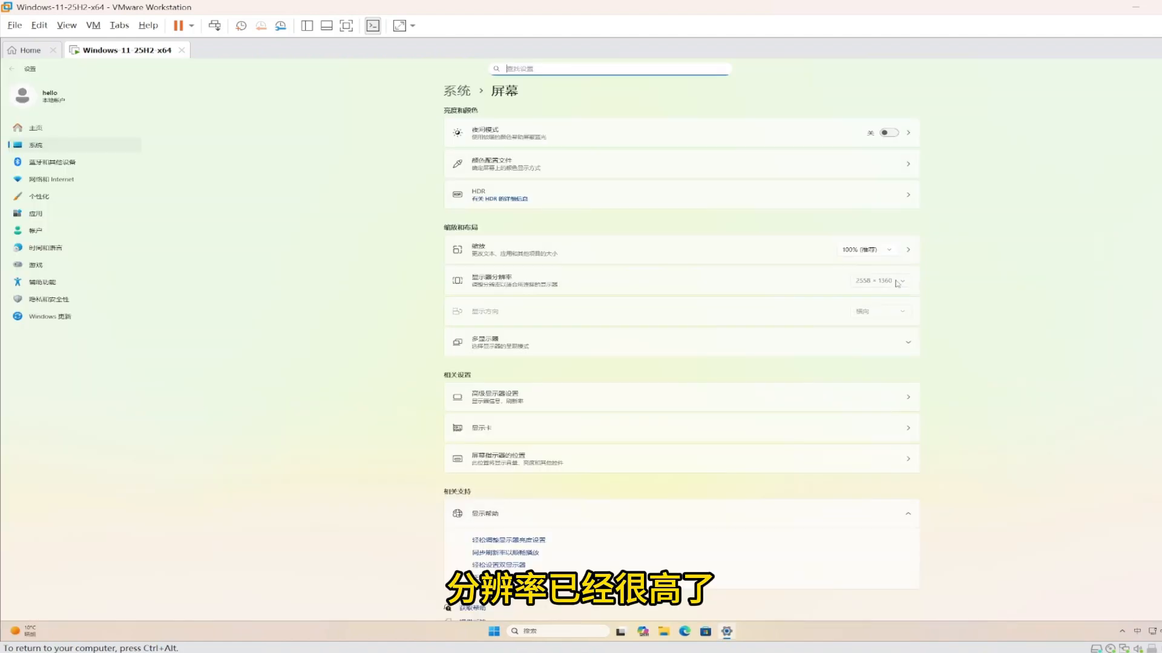
pyautogui.click(889, 280)
pyautogui.click(1045, 251)
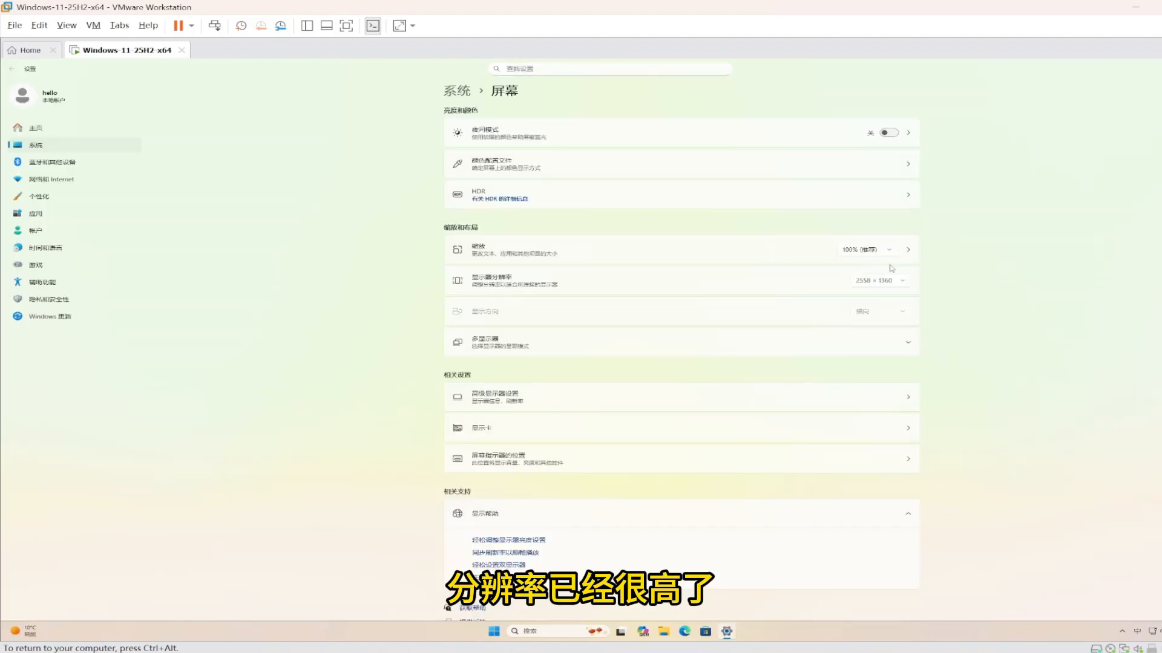
pyautogui.click(884, 254)
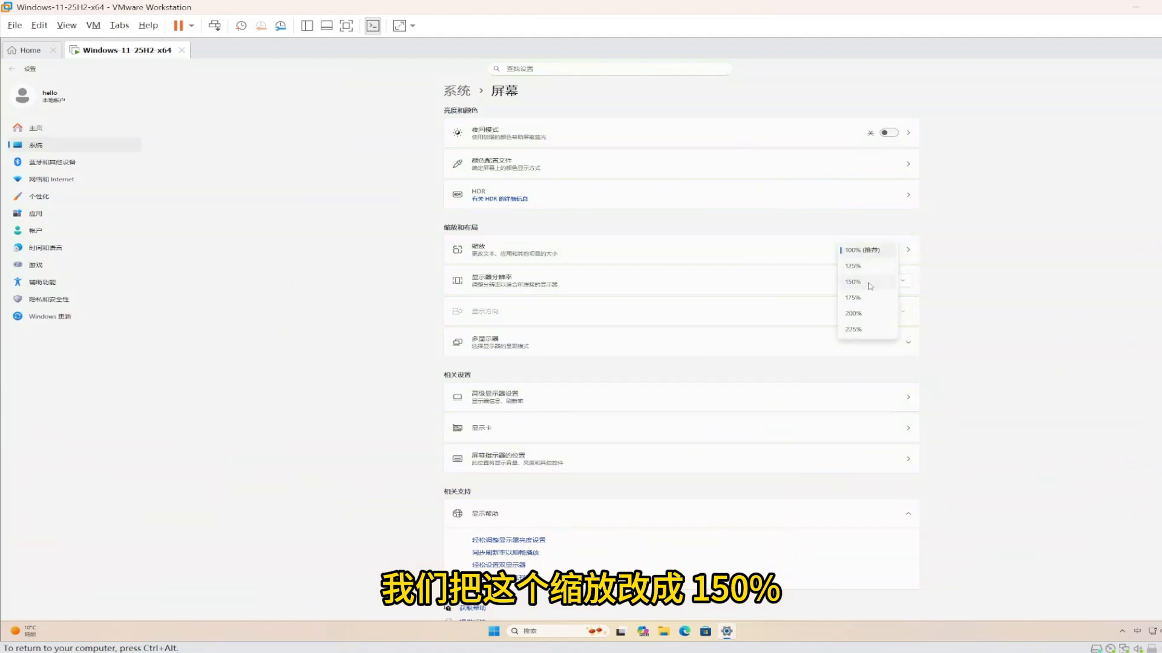
pyautogui.click(871, 283)
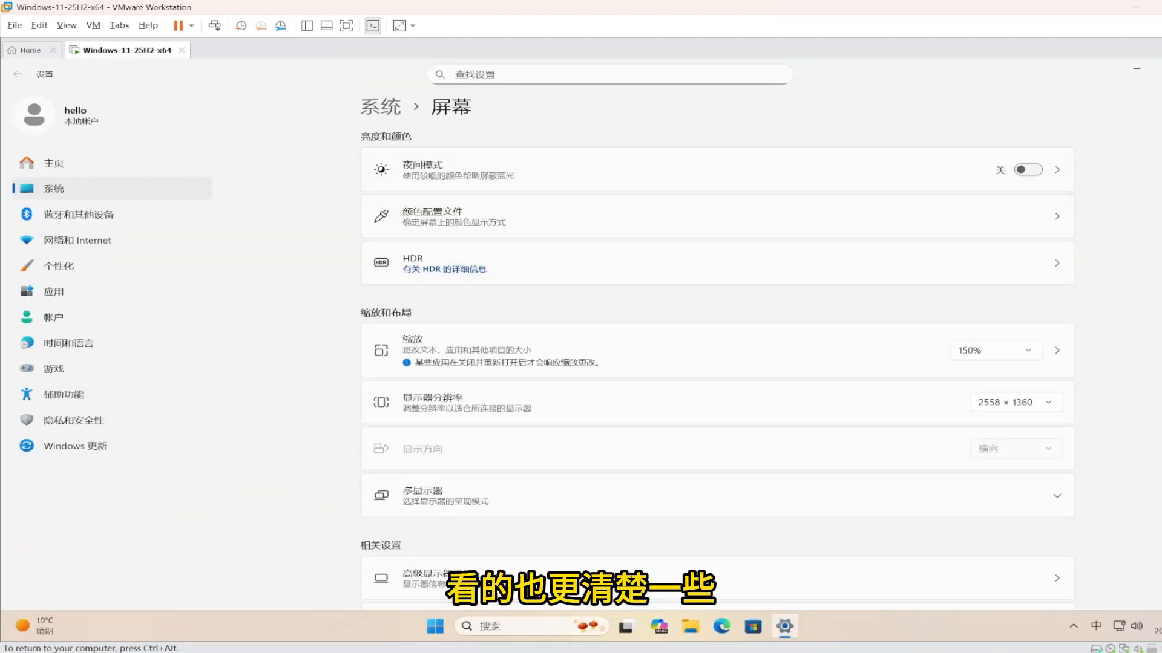
pyautogui.hotkey('alt', 'F4')
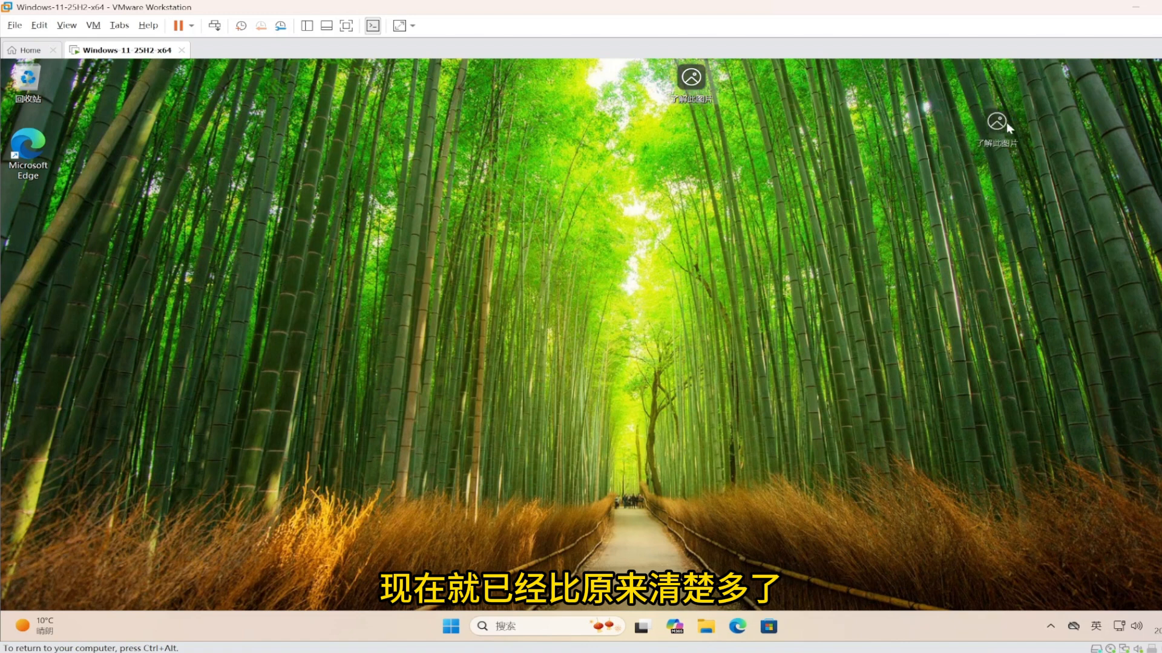
# Hide the guest's desktop icons
pyautogui.rightClick(491, 179)
pyautogui.moveTo(518, 194)
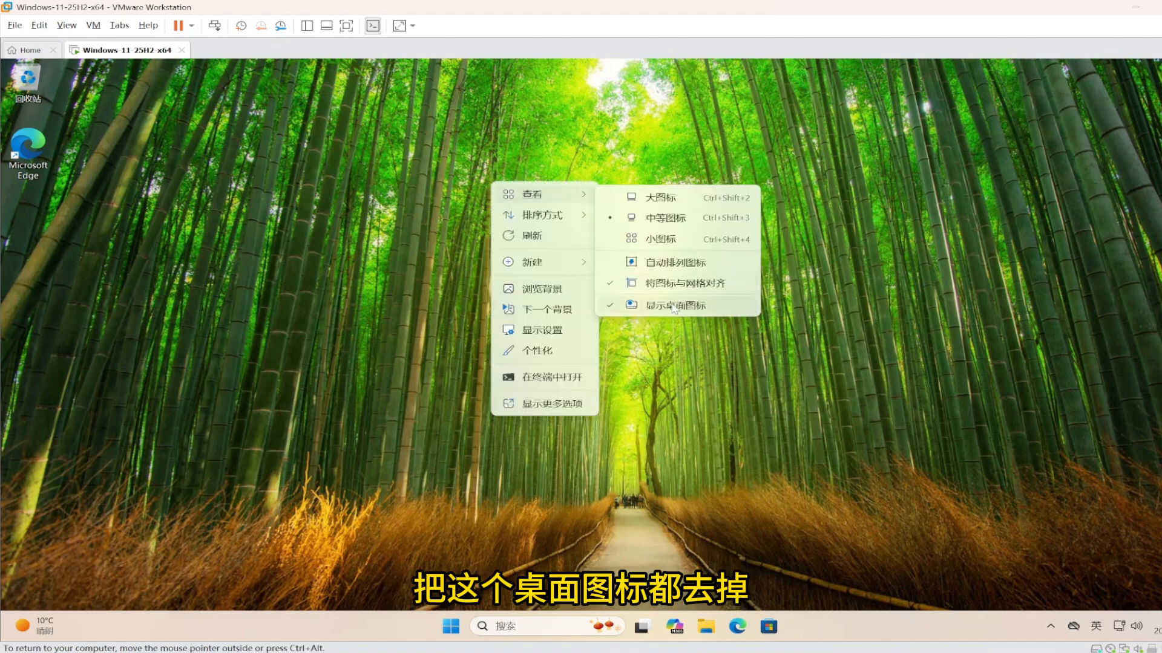
pyautogui.click(675, 308)
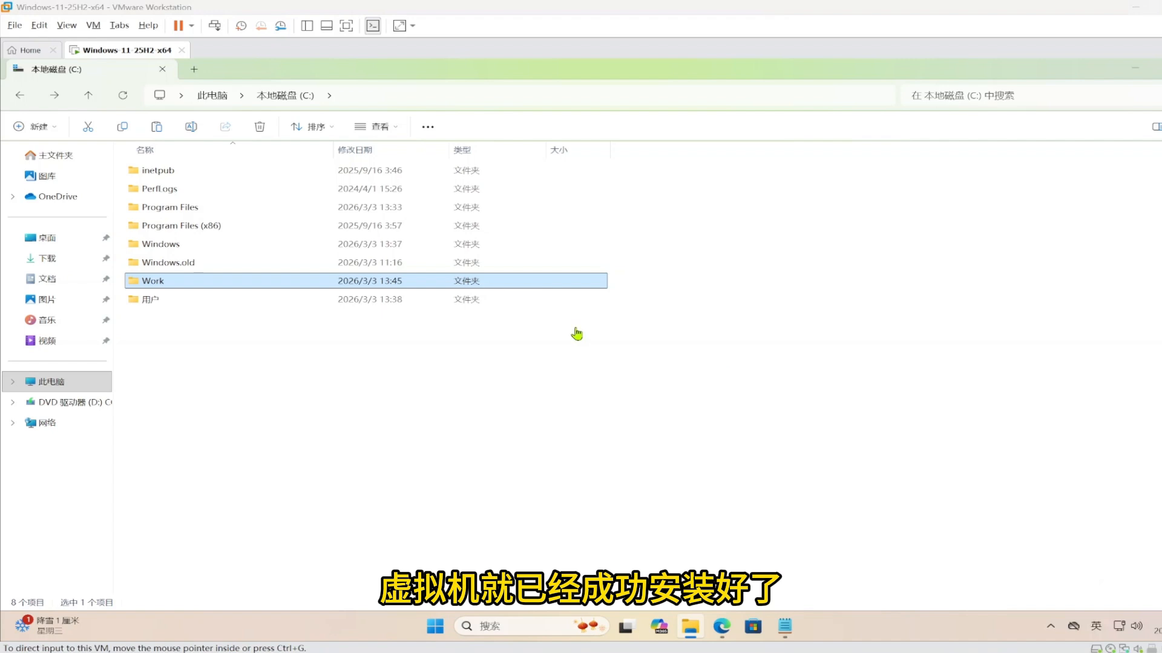
# Open openclaw.ai in the guest's Edge and open its Getting Started documentation in a new tab
pyautogui.click(94, 25)
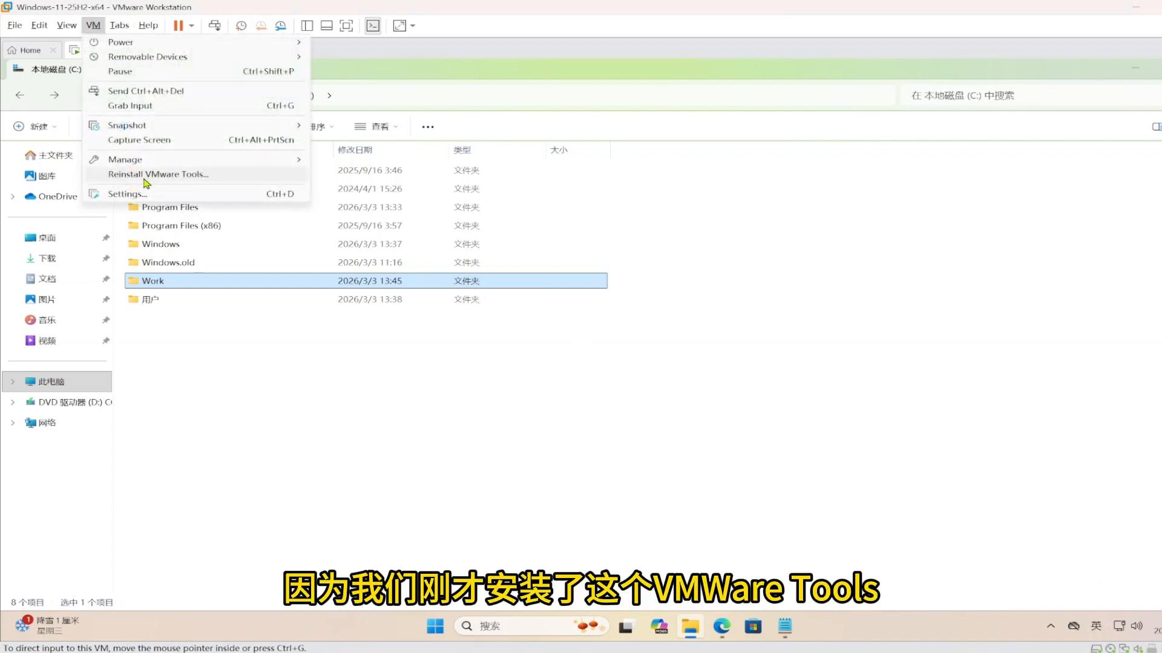
pyautogui.click(701, 317)
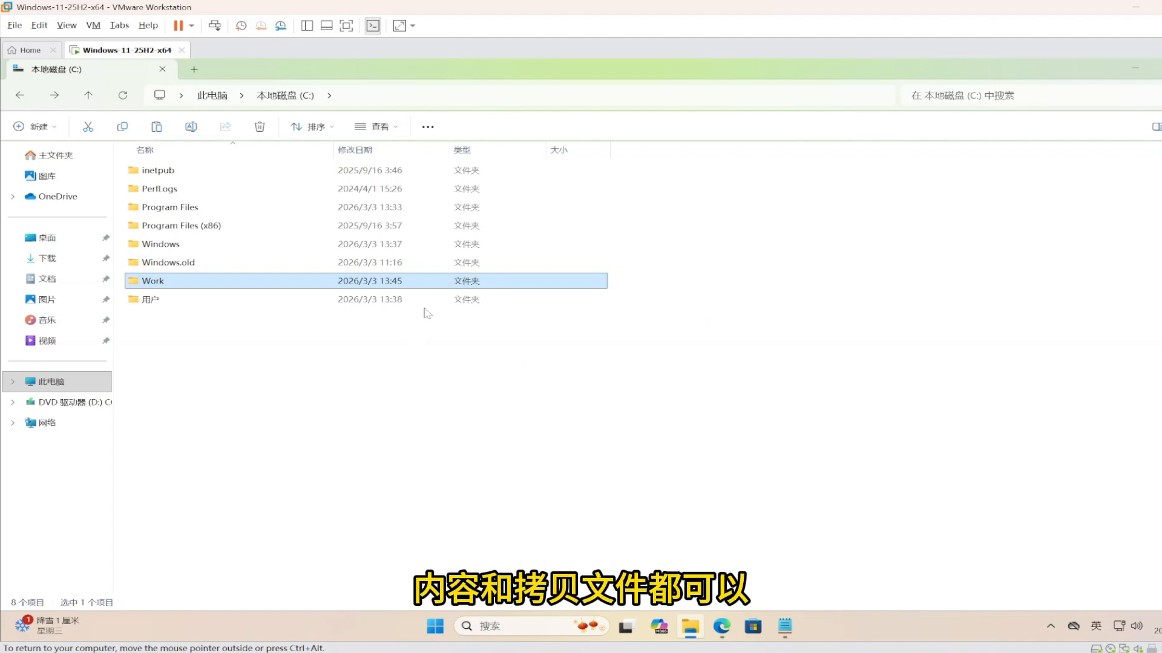
pyautogui.click(721, 627)
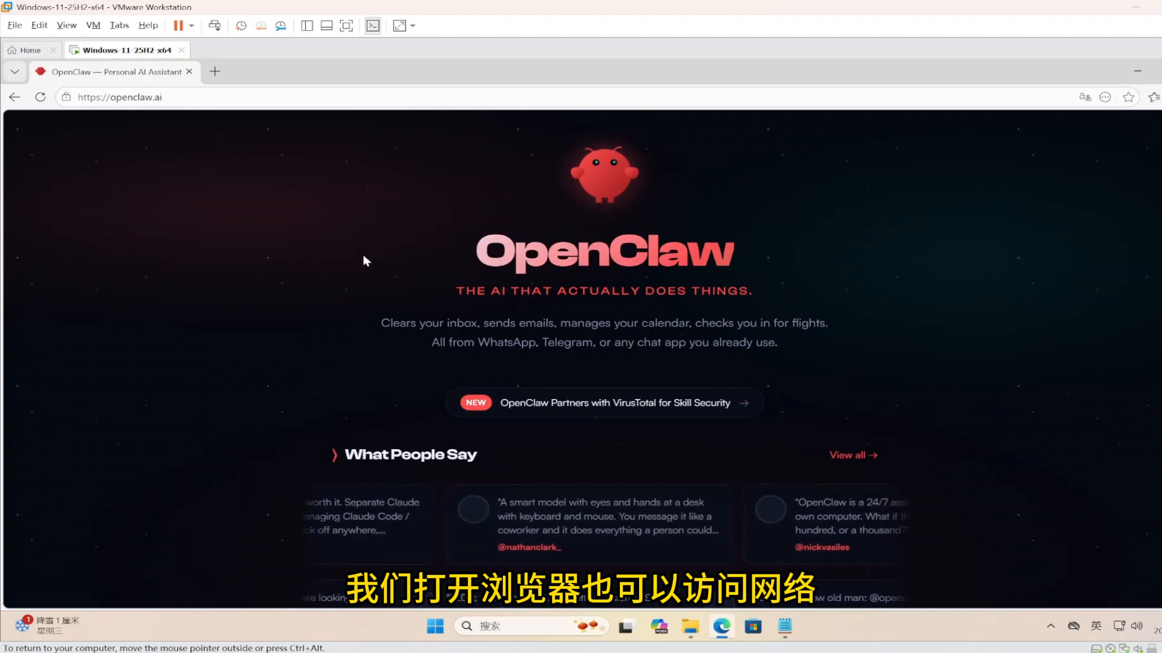
pyautogui.scroll(-10, 448, 233)
pyautogui.scroll(-7, 445, 233)
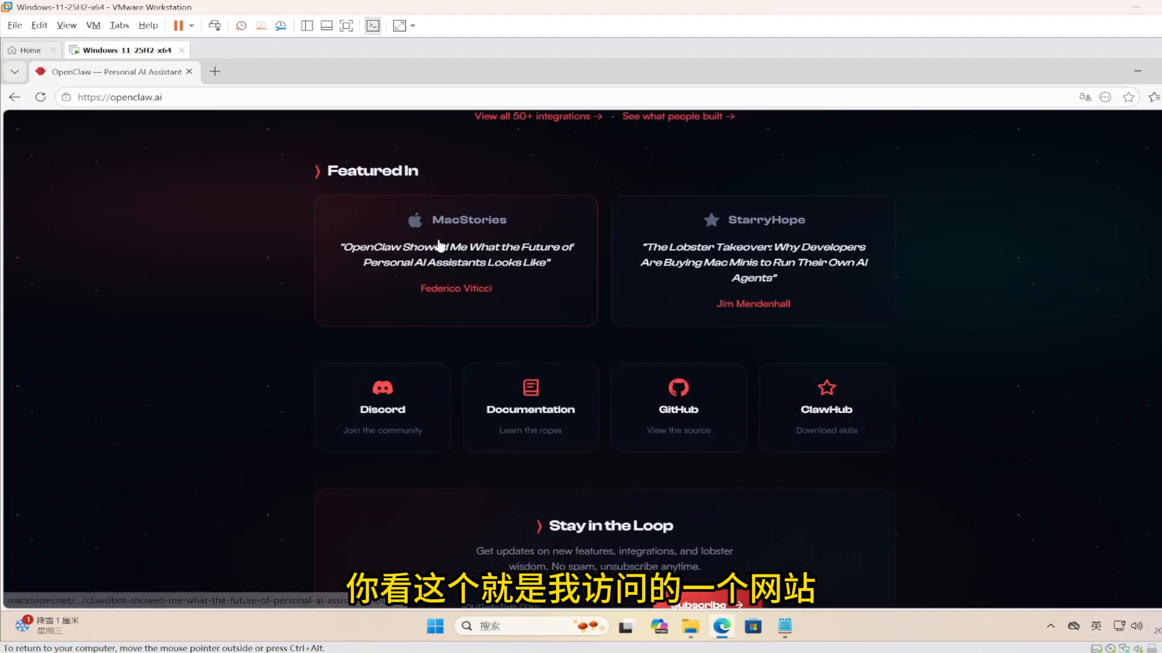
pyautogui.click(511, 404)
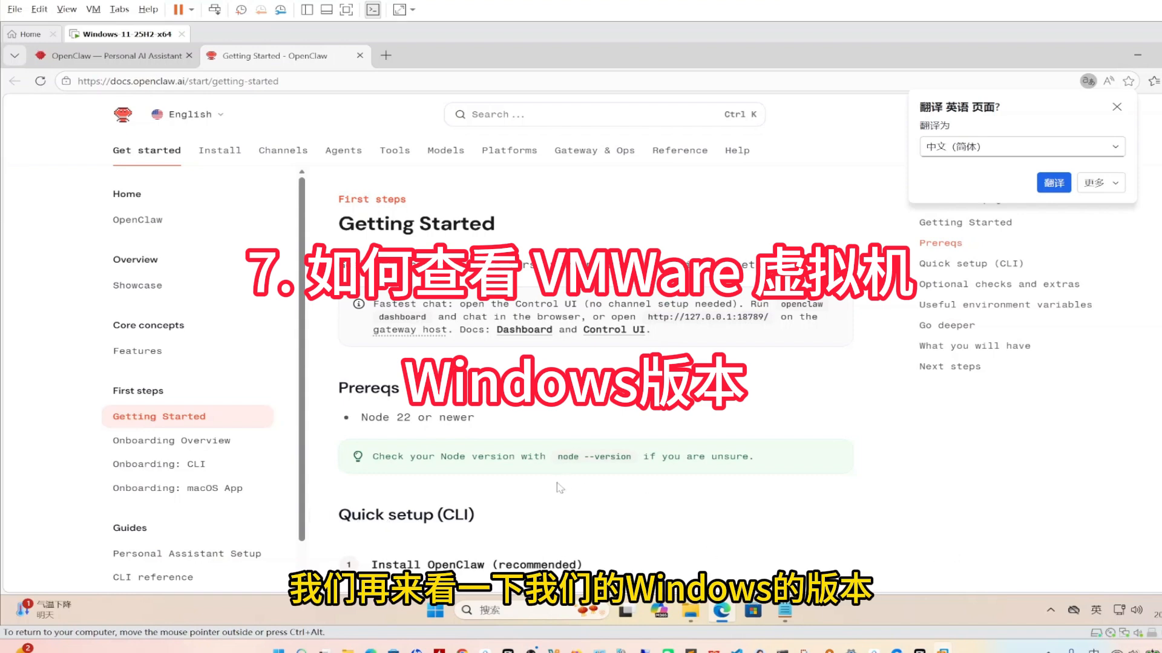
# Check Settings > System info showing Windows 11 专业版 25H2, OS build 26200.7840
pyautogui.click(435, 611)
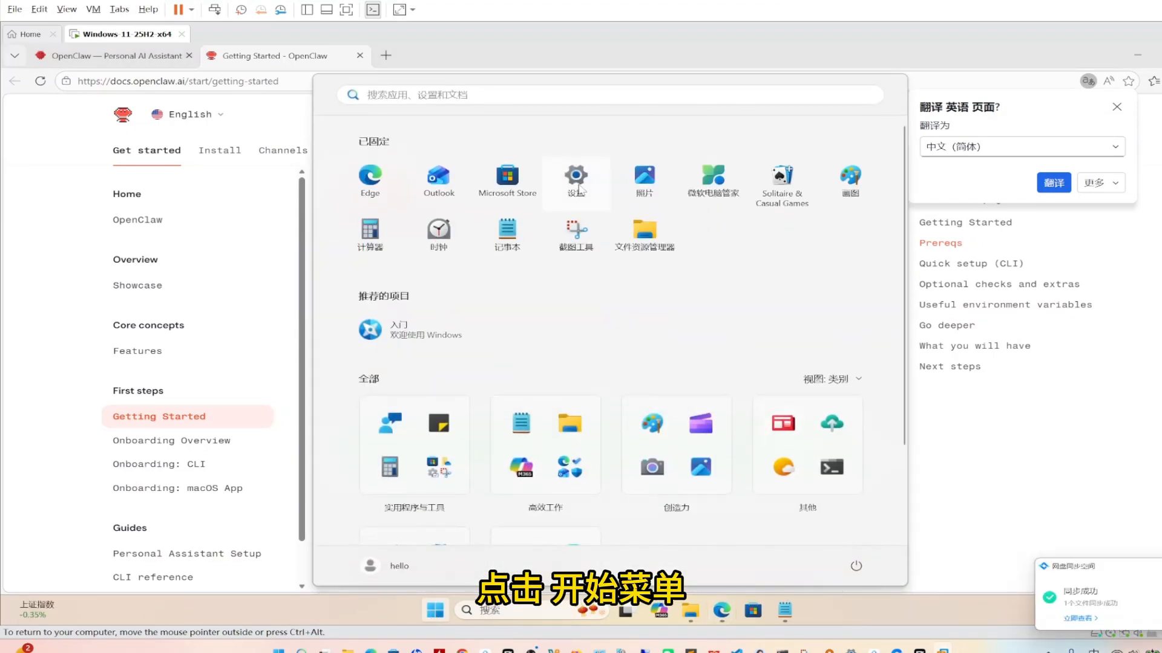
pyautogui.click(577, 181)
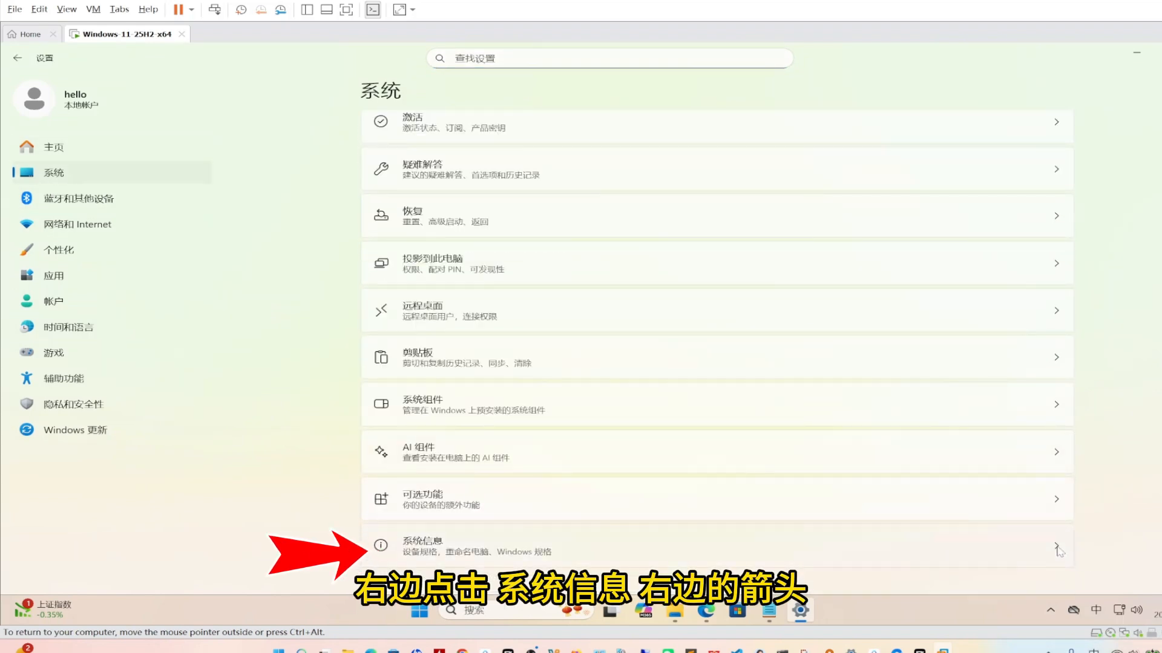
pyautogui.click(1056, 548)
pyautogui.scroll(-3, 717, 332)
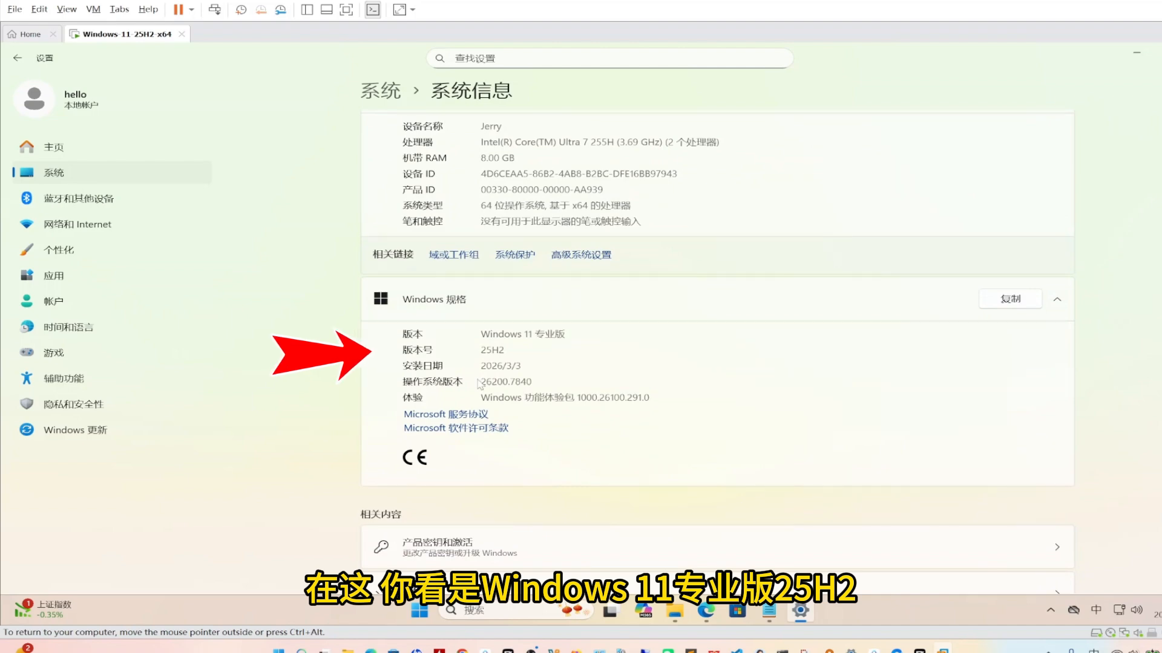
pyautogui.moveTo(531, 382); pyautogui.dragTo(481, 382)
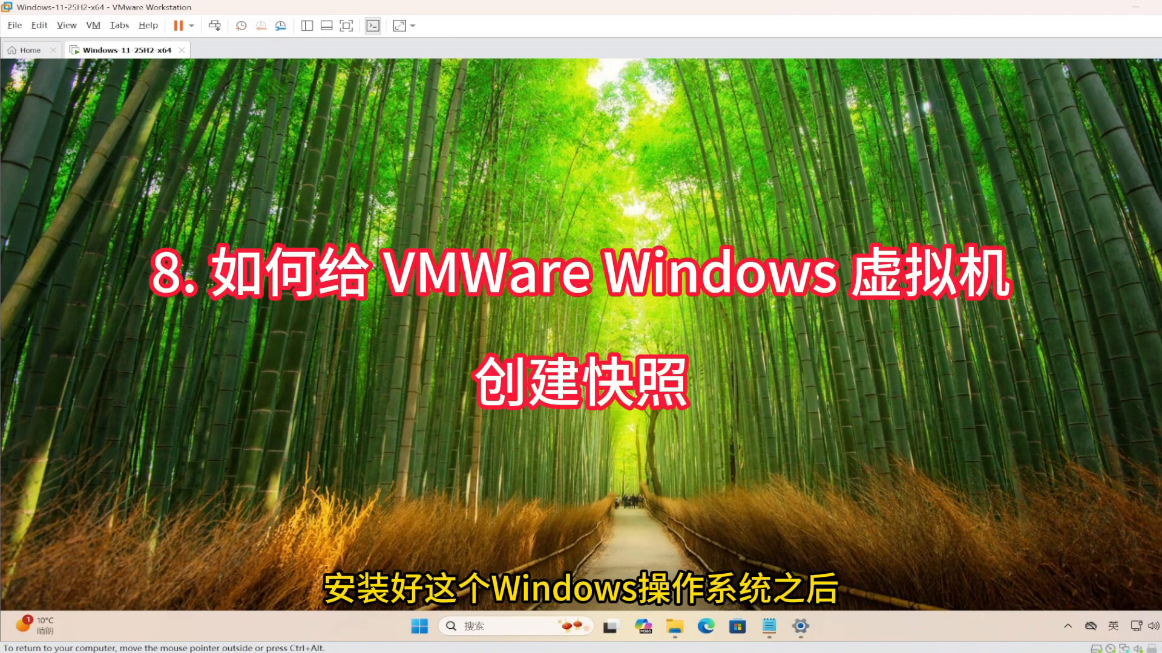
# Take the Win11-25H2-Fresh-Install snapshot and select it in Snapshot Manager for reverting
pyautogui.click(236, 29)
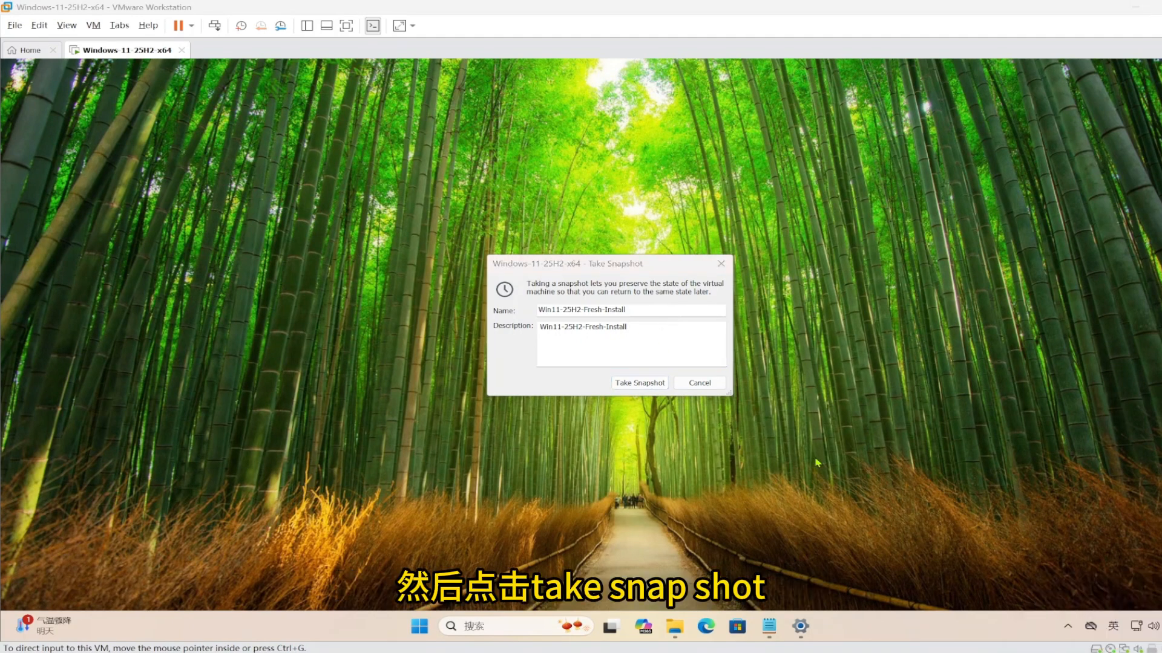
pyautogui.click(636, 385)
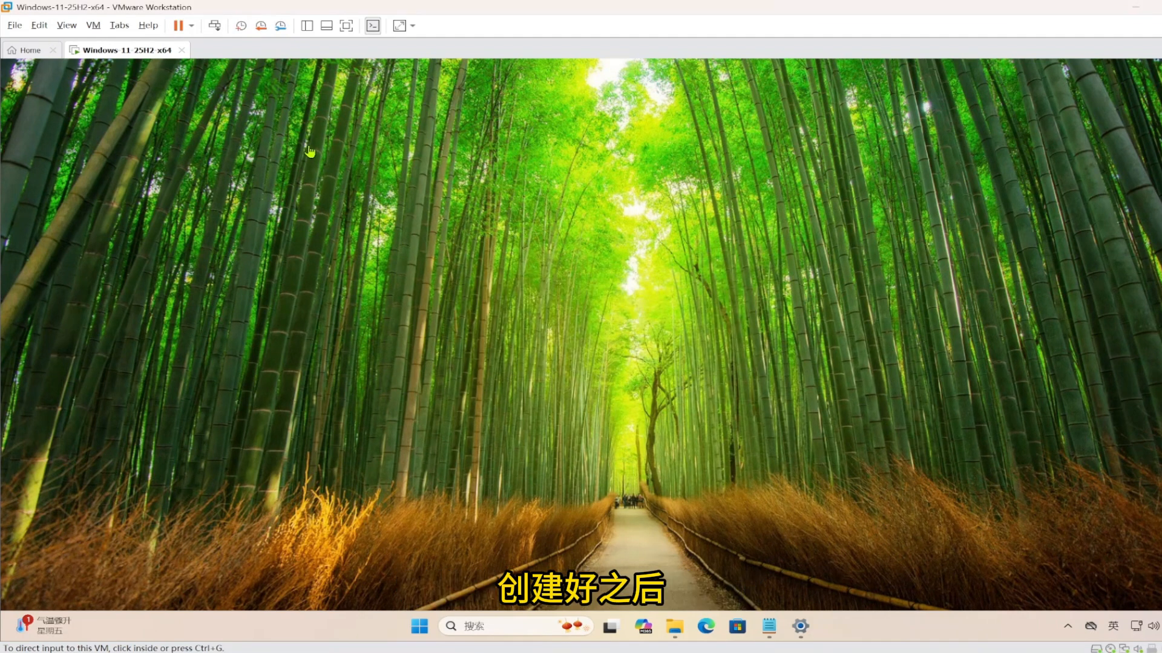
pyautogui.click(281, 27)
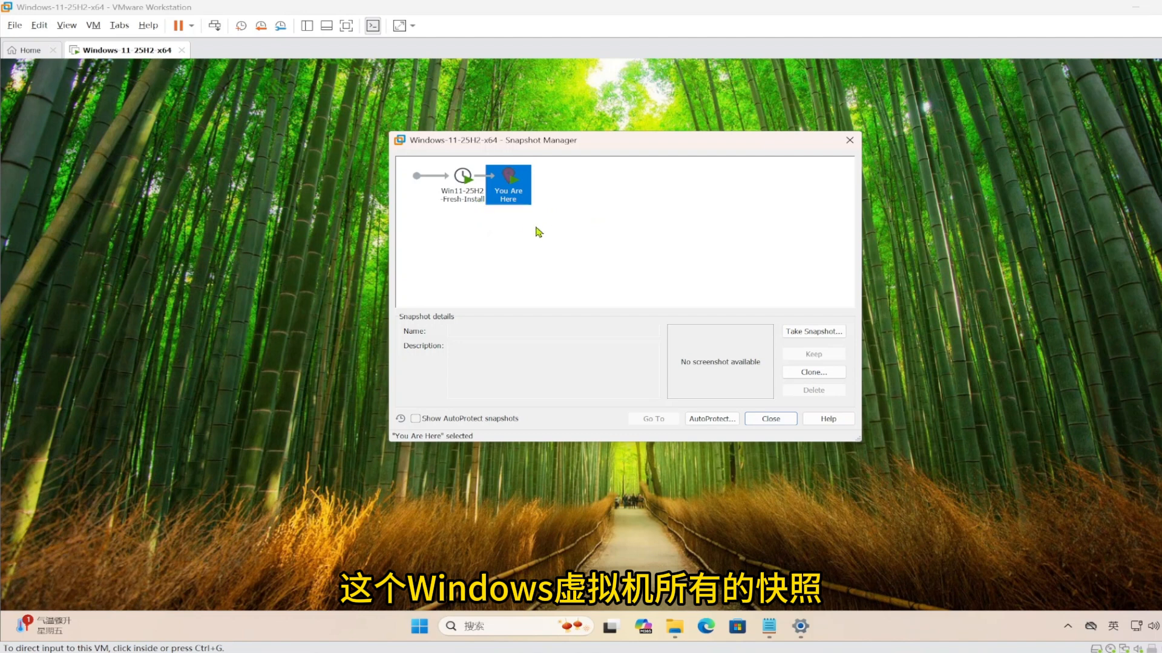
pyautogui.click(462, 184)
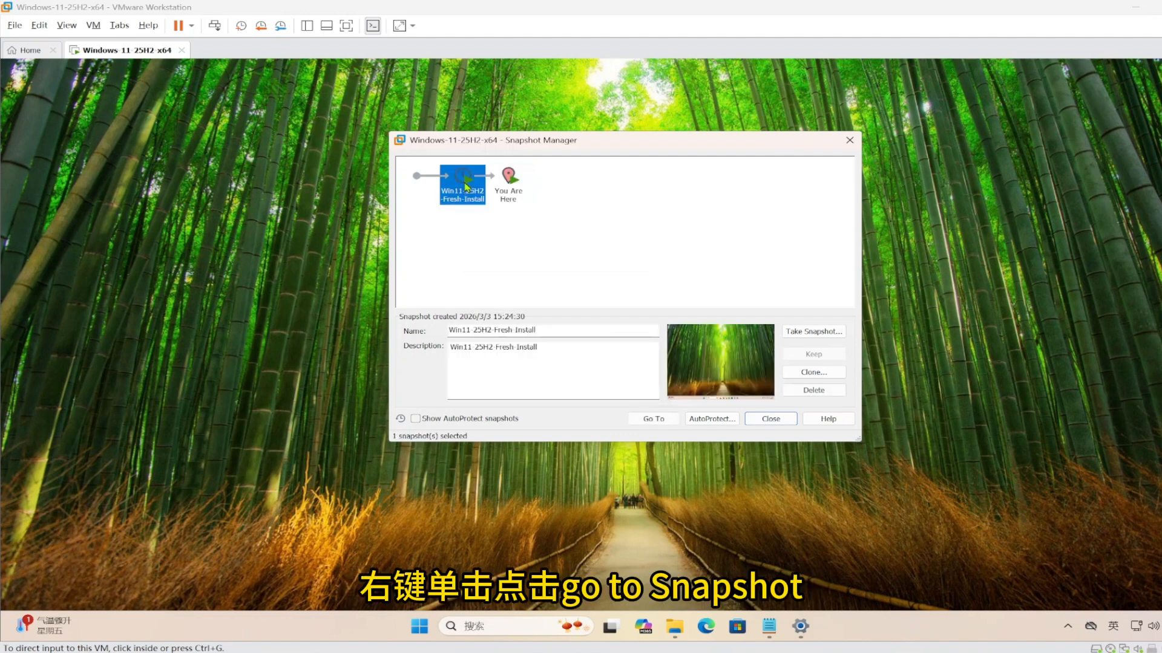
pyautogui.rightClick(463, 182)
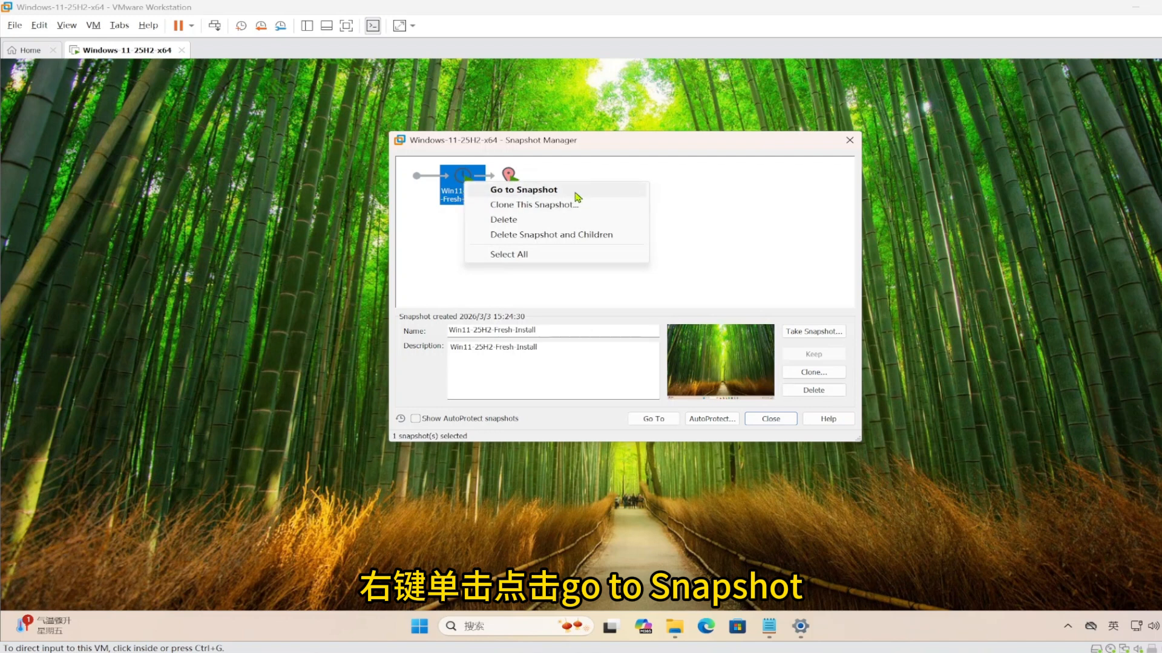